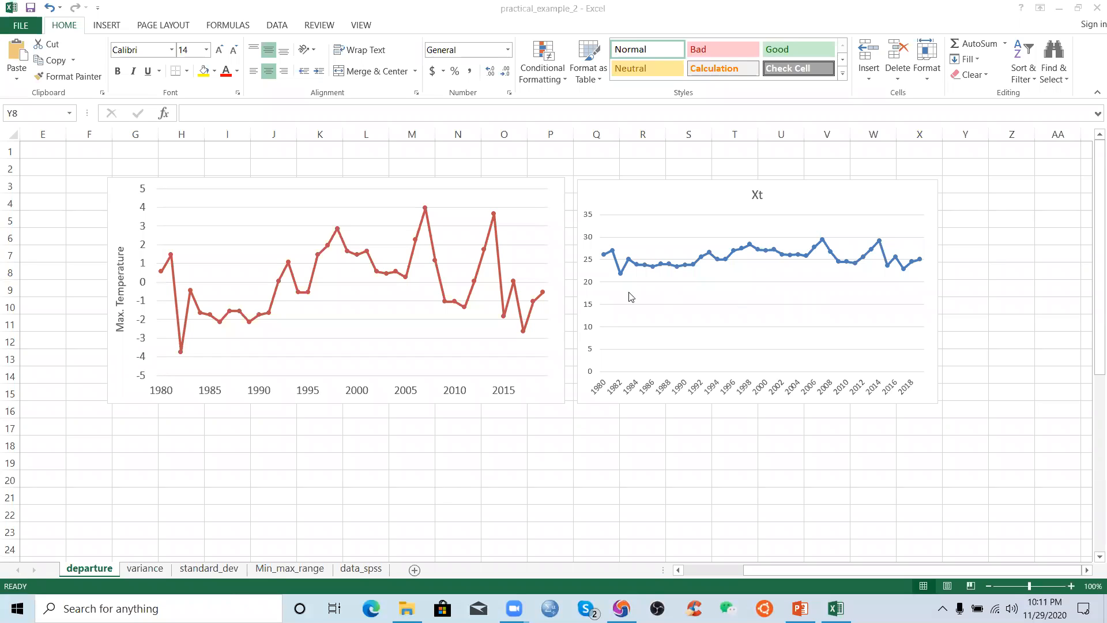
Compare the vertical axes of the Max. Temperature departure chart and the Xt chart on the departure sheet
left_click(591, 273)
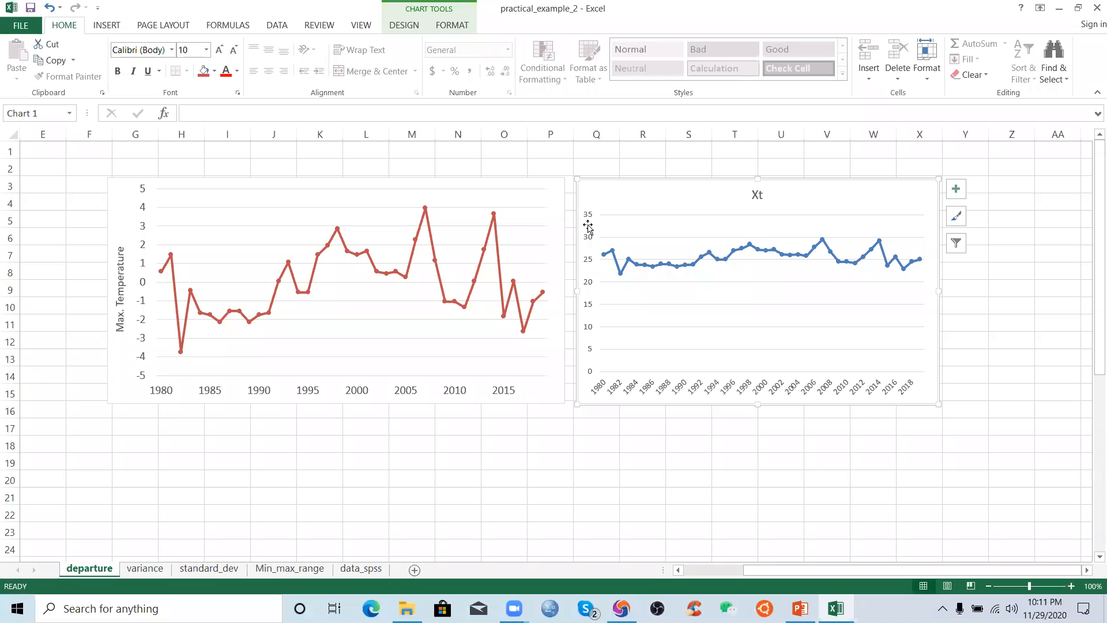
left_click(168, 228)
left_click(590, 289)
left_click(121, 259)
key("ctrl+c")
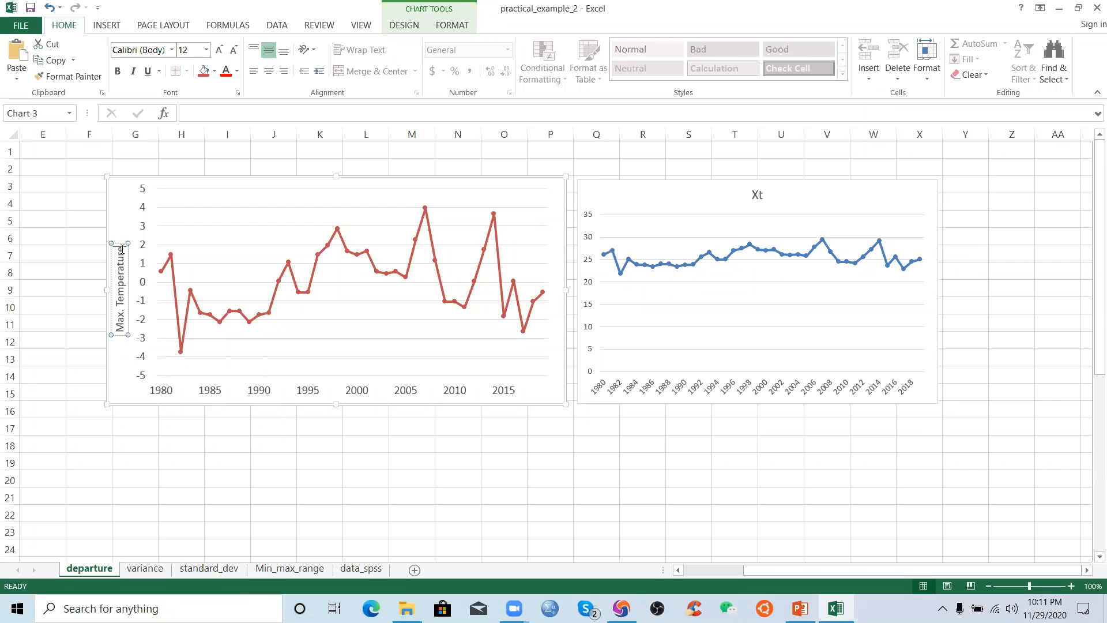
left_click(620, 283)
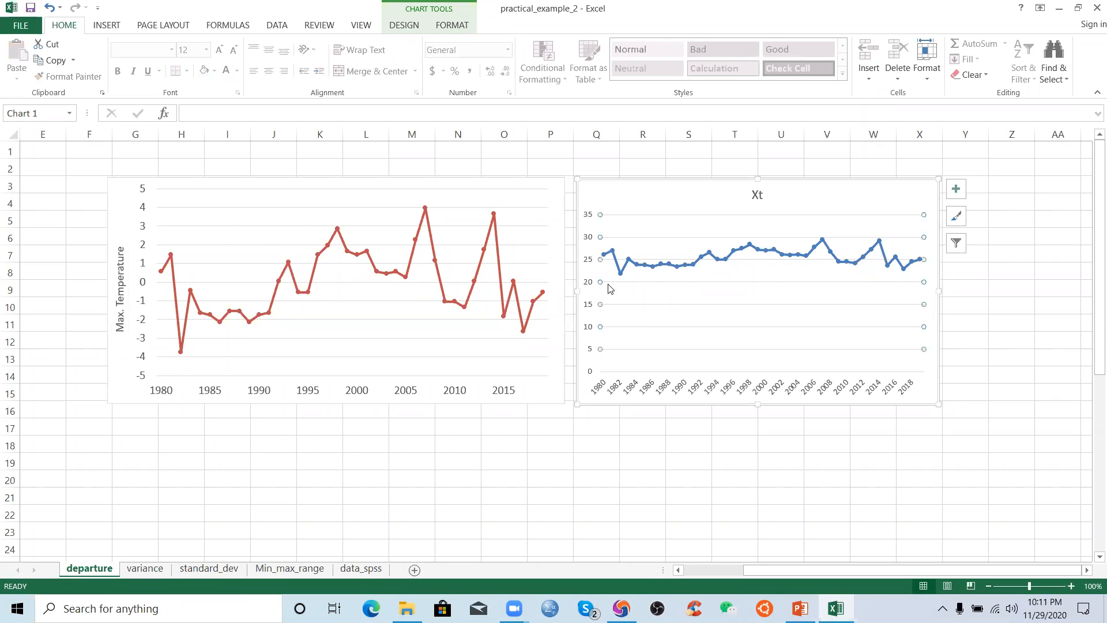
left_click(132, 249)
left_click(138, 201)
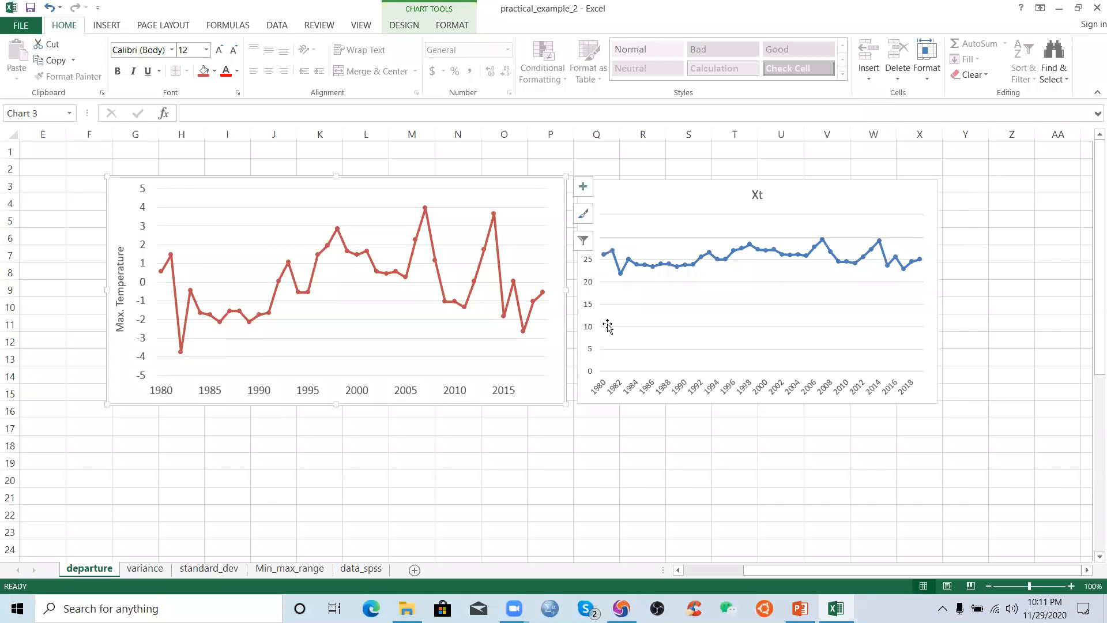
Examine the Xt line's fluctuation and the peaks of the departure series in the Max. Temperature chart
left_click(691, 186)
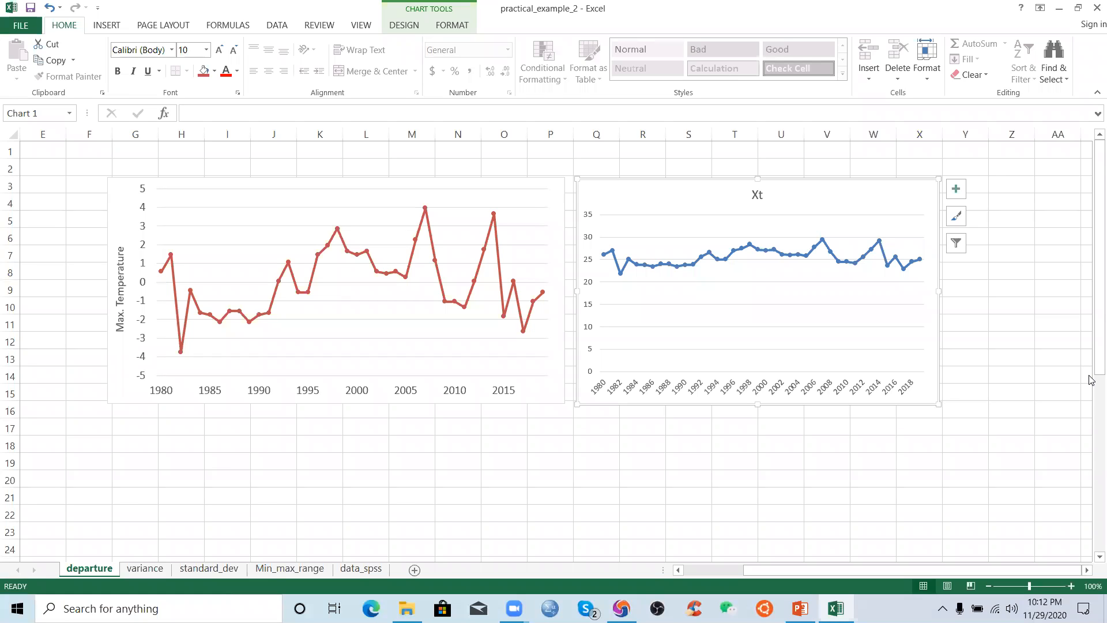
left_click(728, 257)
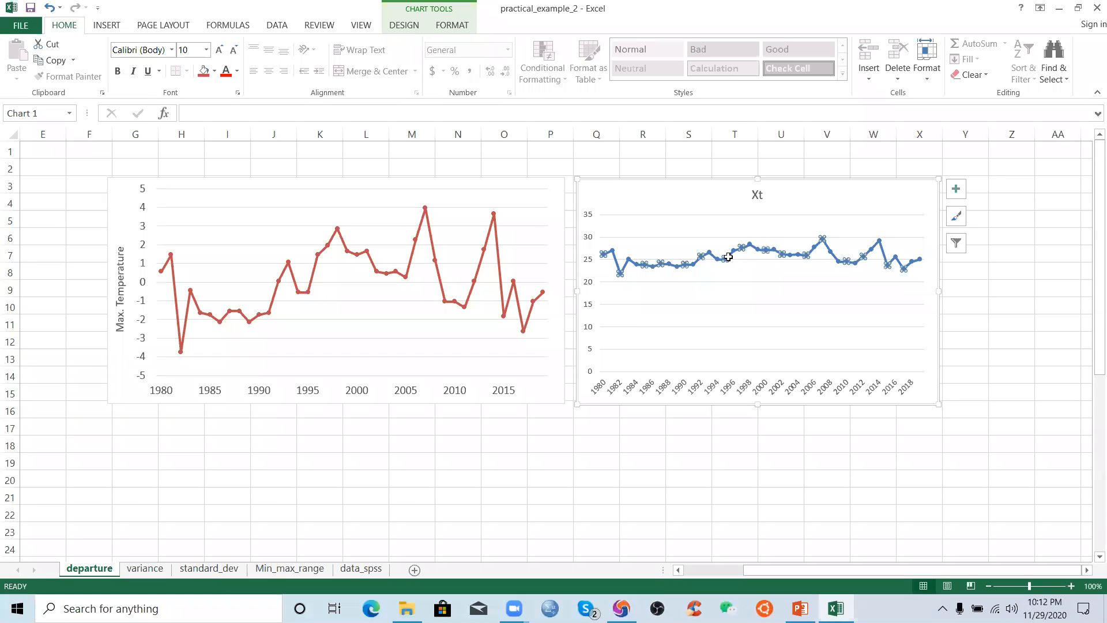
left_click(706, 283)
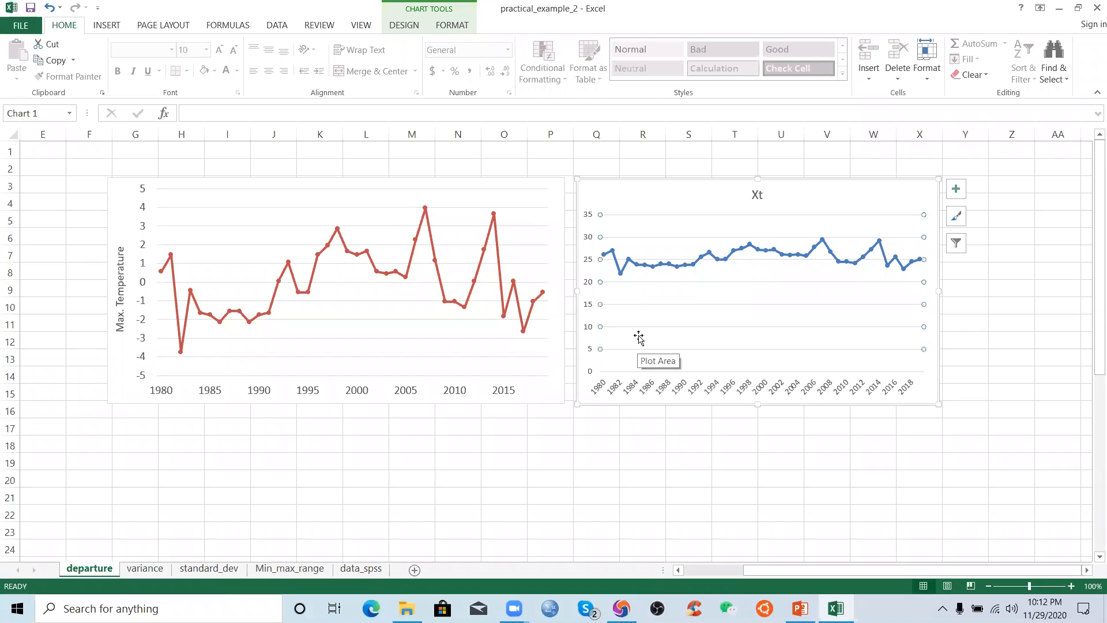
left_click(611, 188)
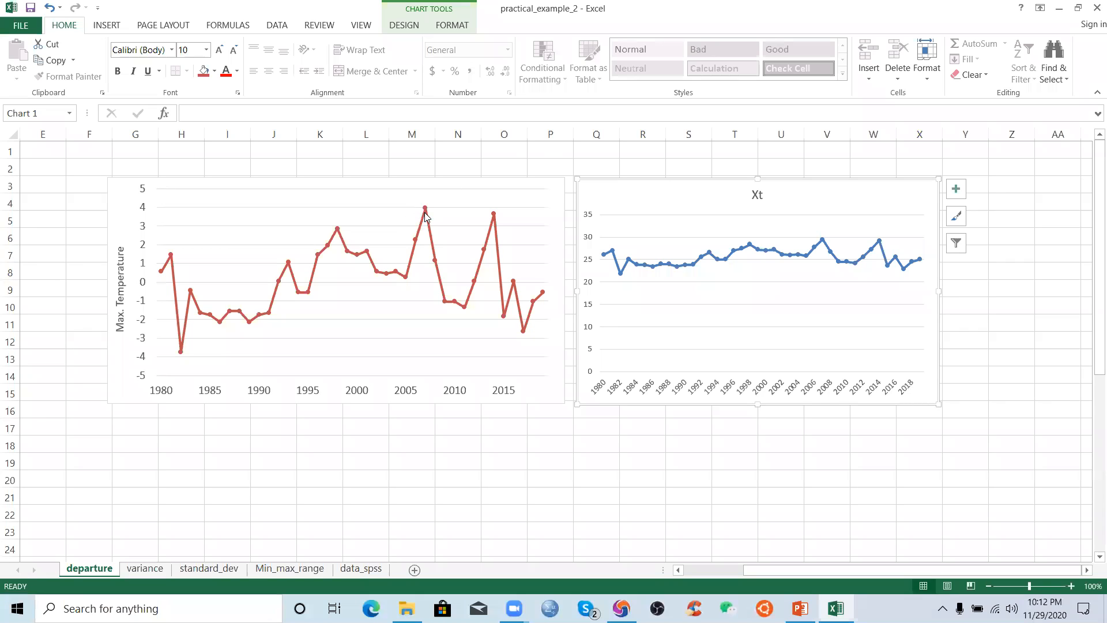
left_click(440, 223)
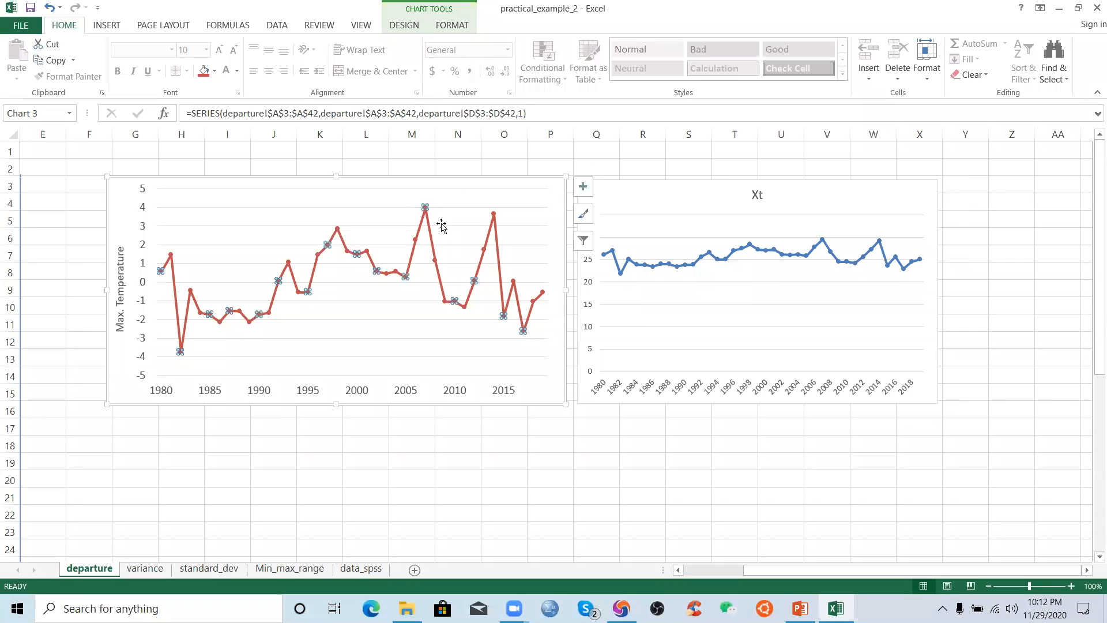
left_click(365, 184)
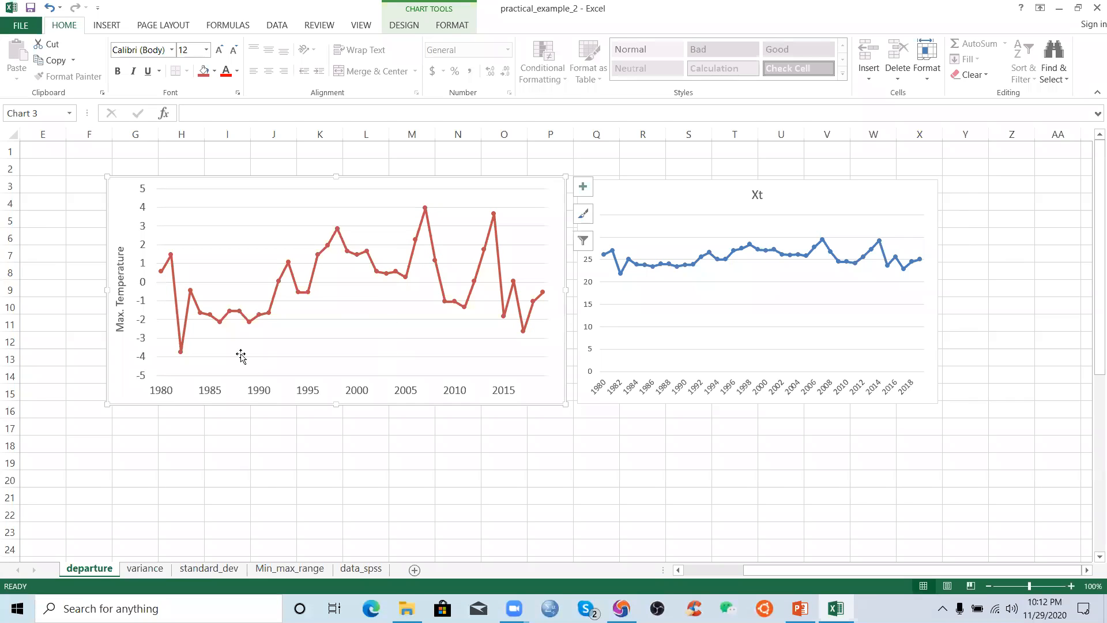
Examine the departure chart's value axis, gridlines and Max. Temperature axis title against the Xt chart
left_click(634, 298)
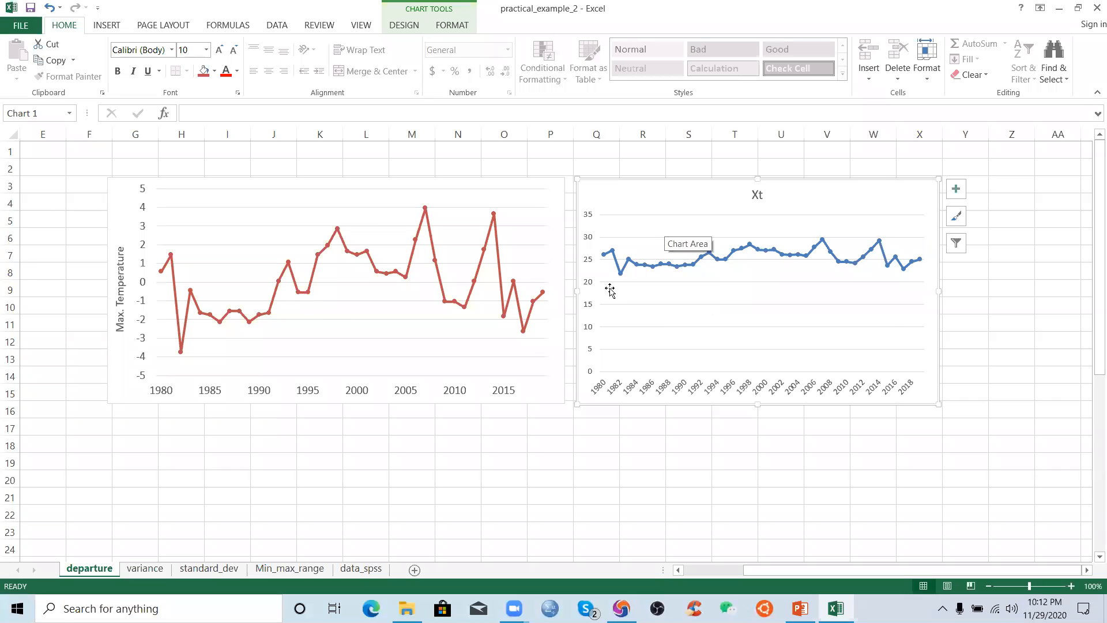
left_click(165, 252)
left_click(196, 201)
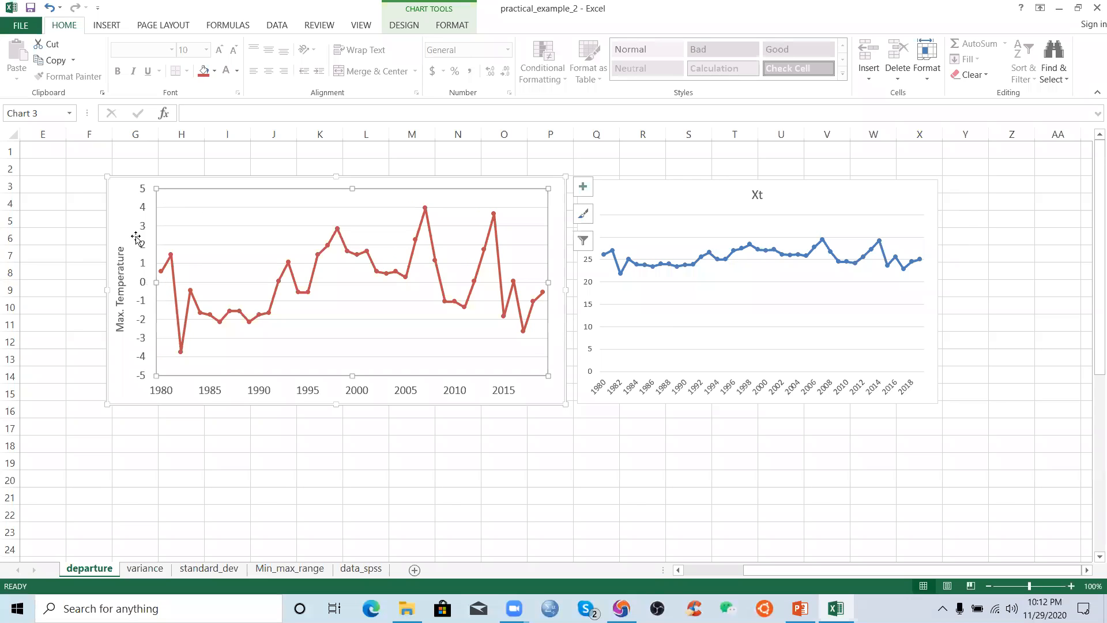
left_click(126, 213)
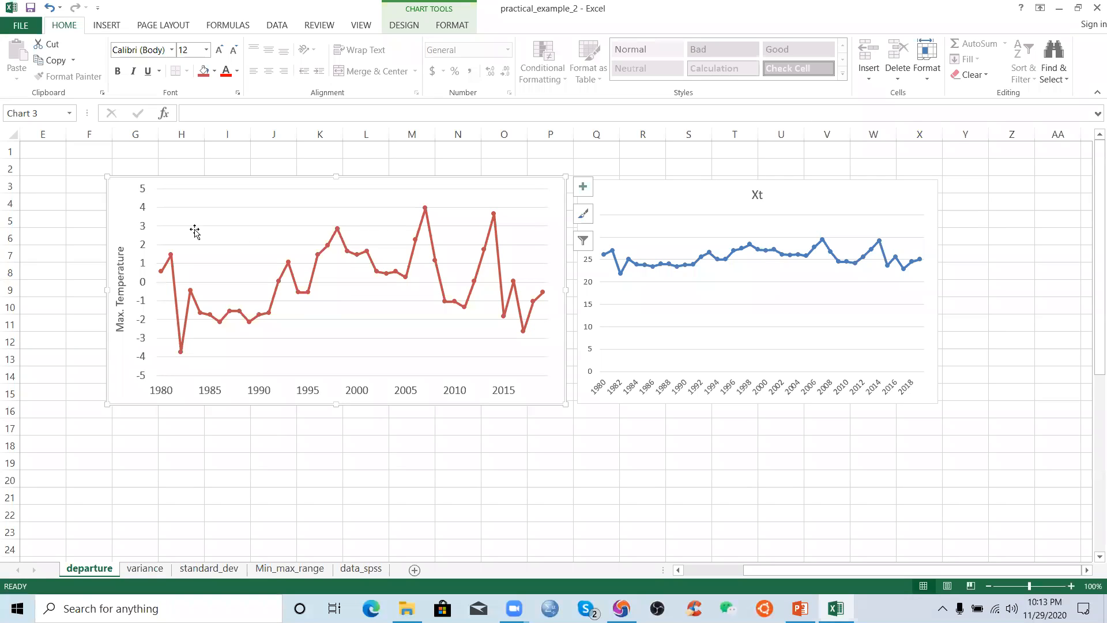
left_click(263, 244)
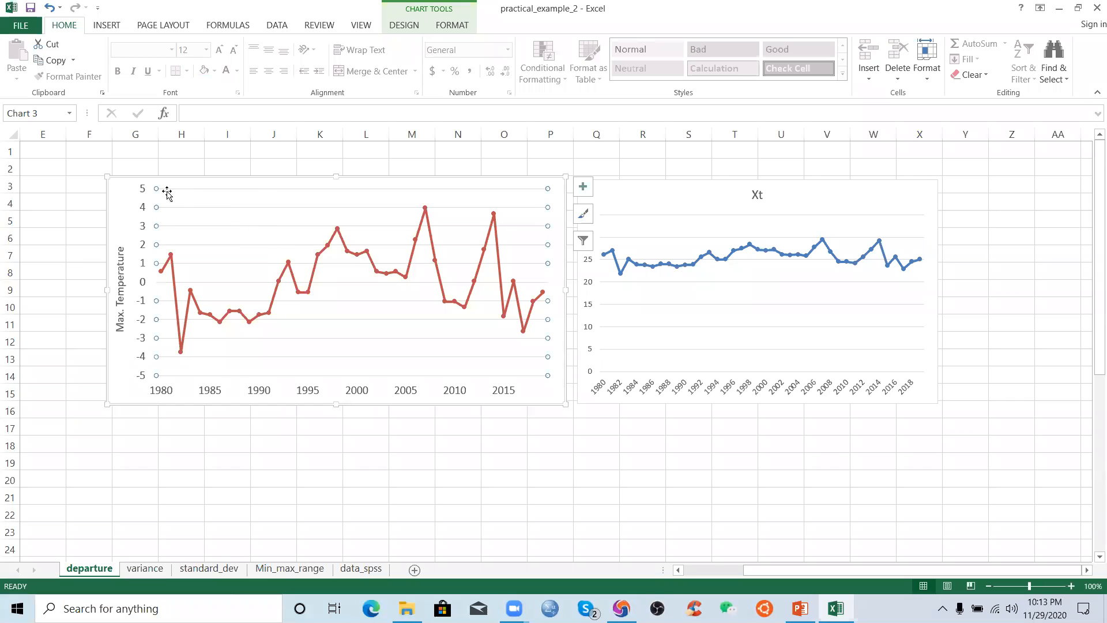
left_click(110, 185)
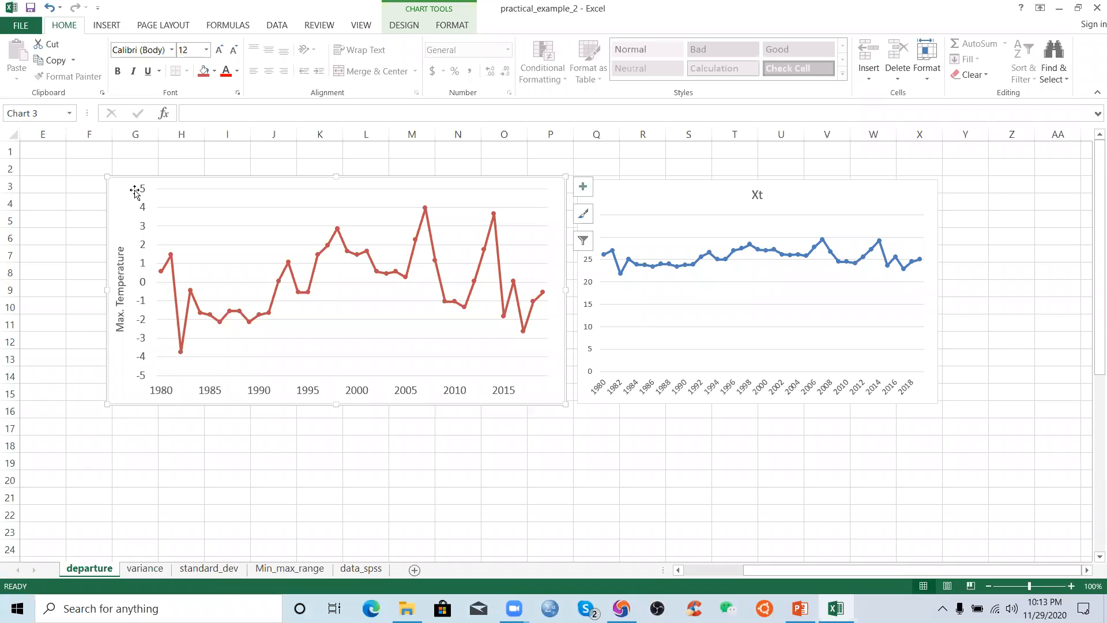
left_click(121, 249)
left_click(121, 249)
key("Escape")
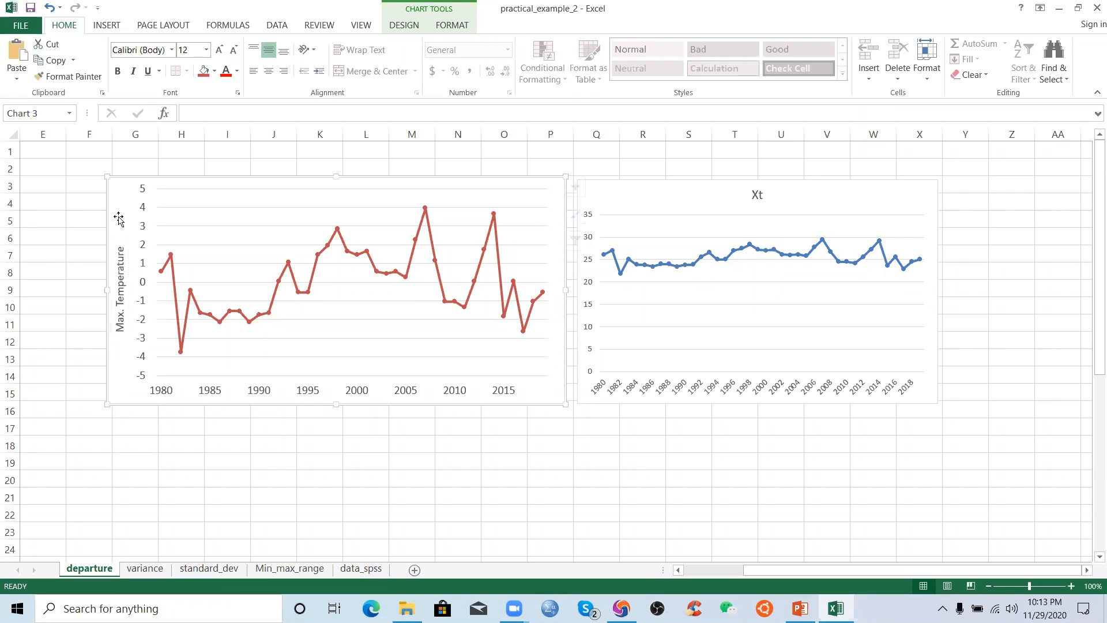
left_click(121, 246)
left_click(202, 181)
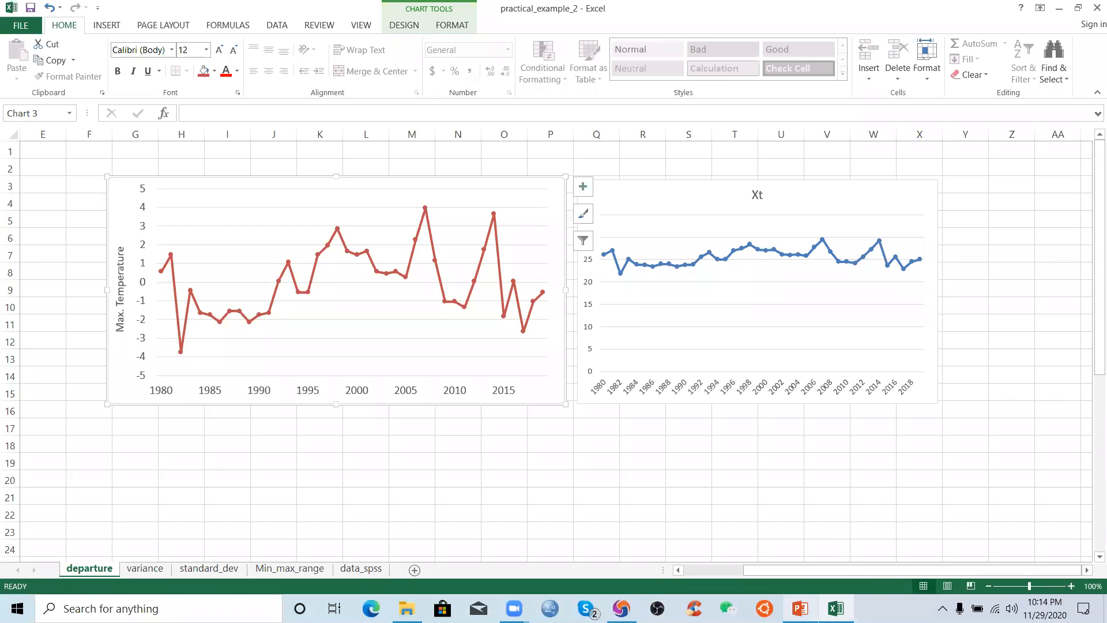
Compare the Xt series once more with the departure series and its positive and negative axis values
mouse_move(800, 609)
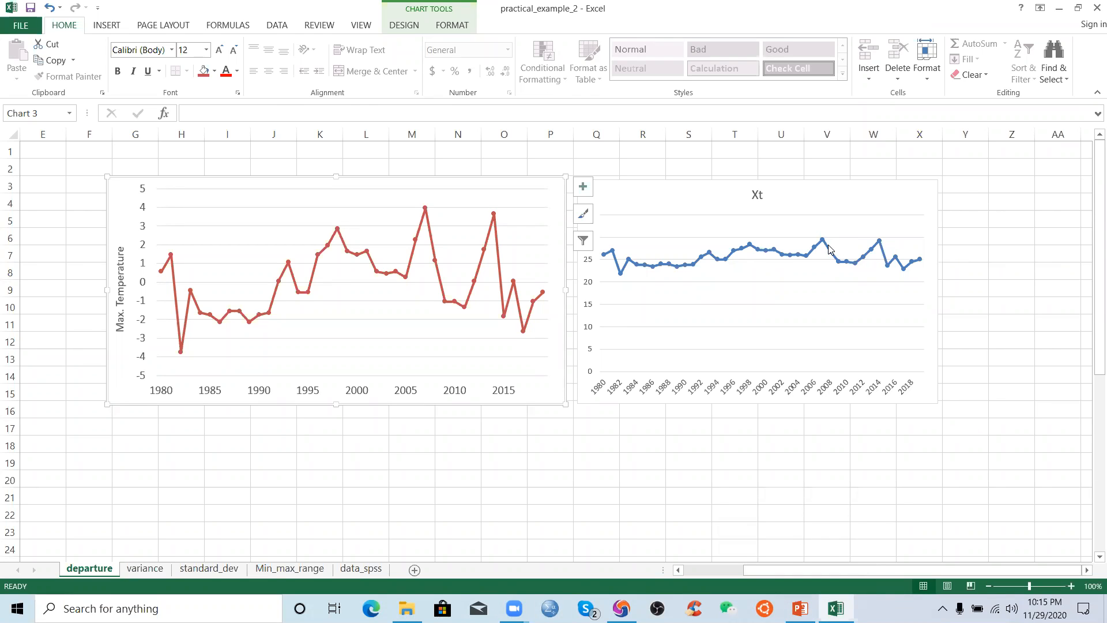
left_click(806, 255)
left_click(745, 282)
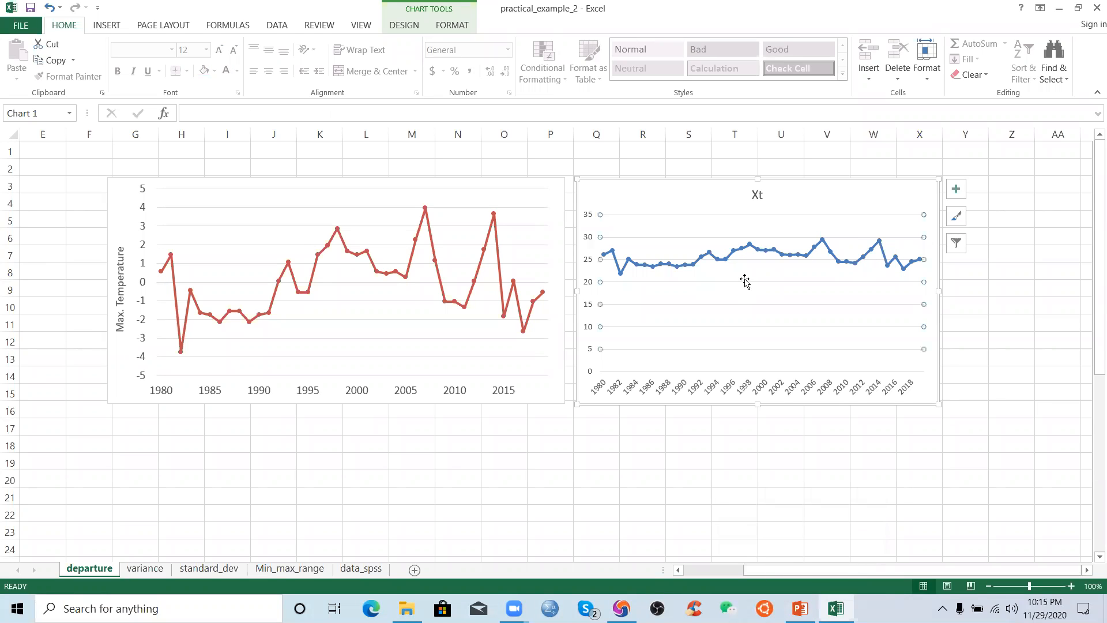
left_click(291, 233)
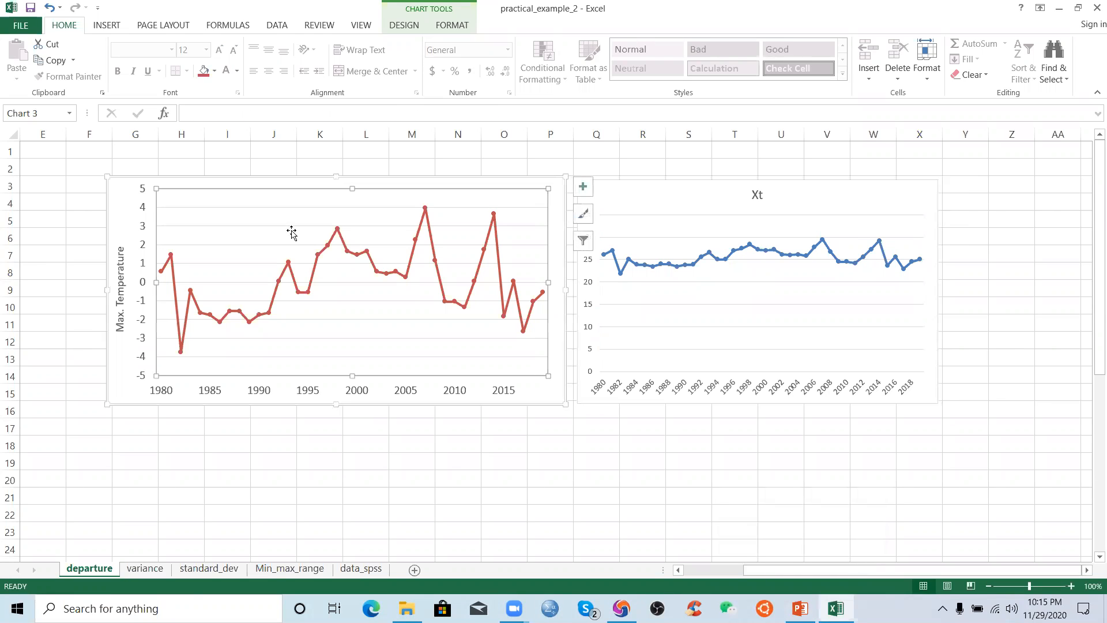
left_click(742, 277)
left_click(1009, 257)
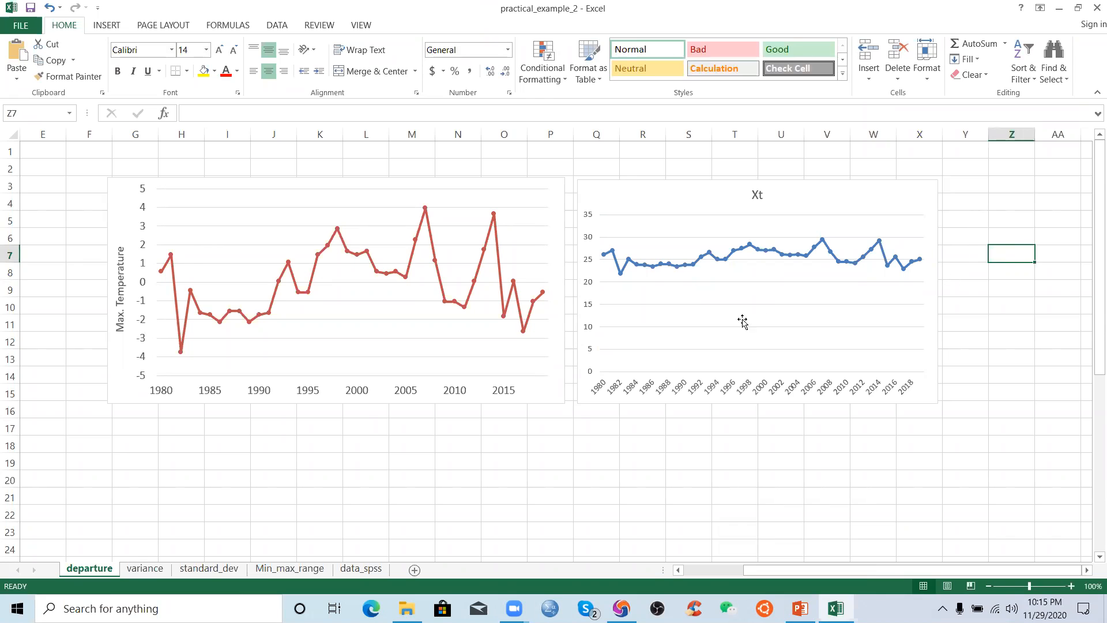
left_click(353, 180)
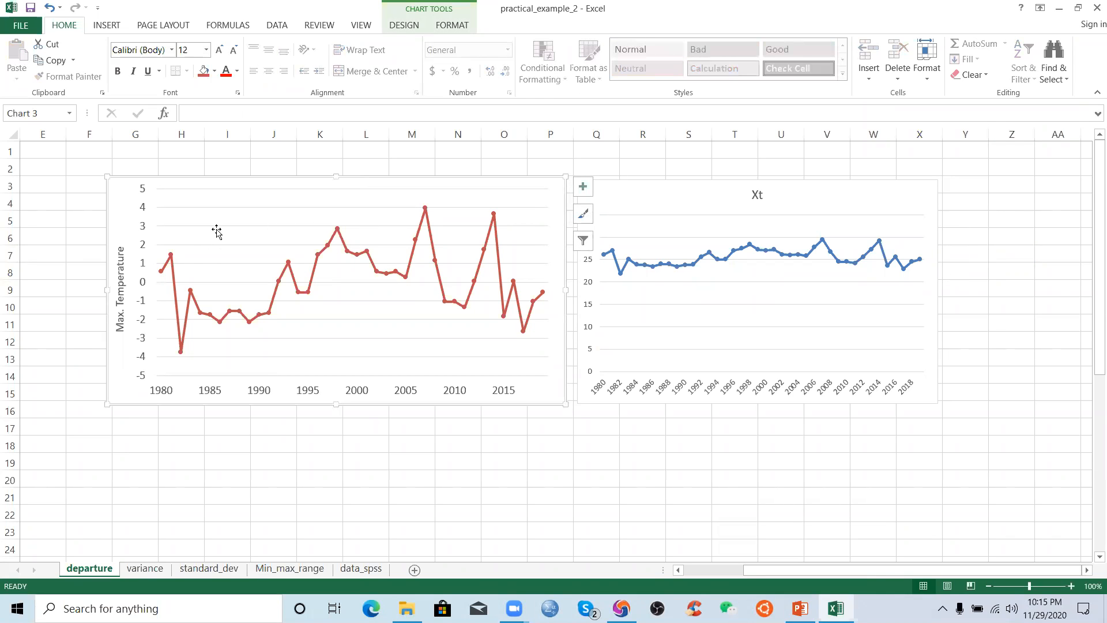
left_click(816, 195)
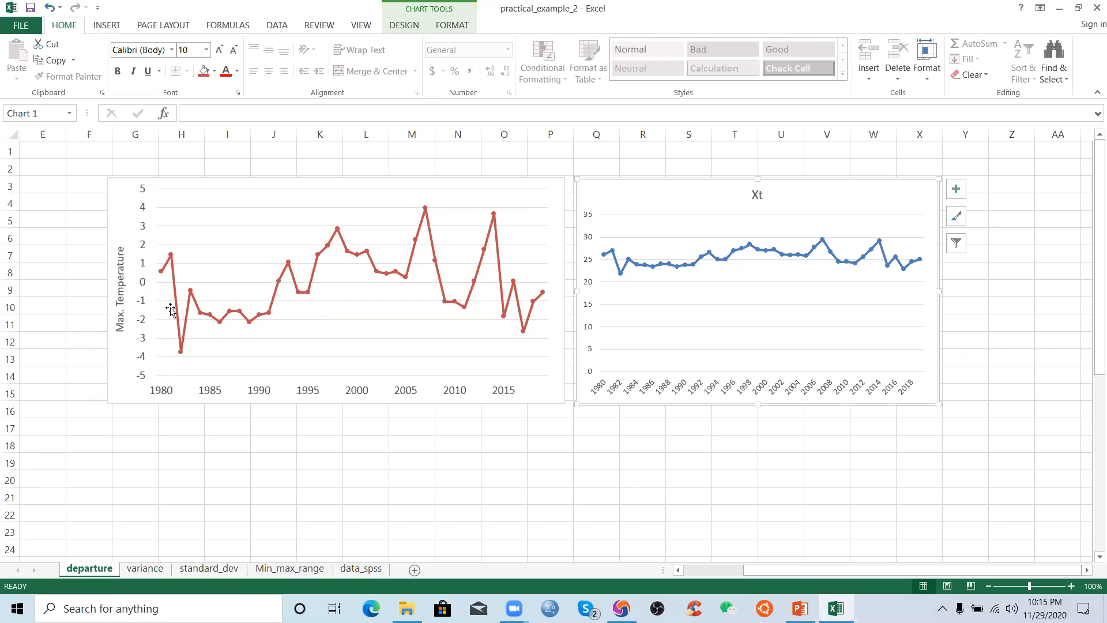
left_click(146, 282)
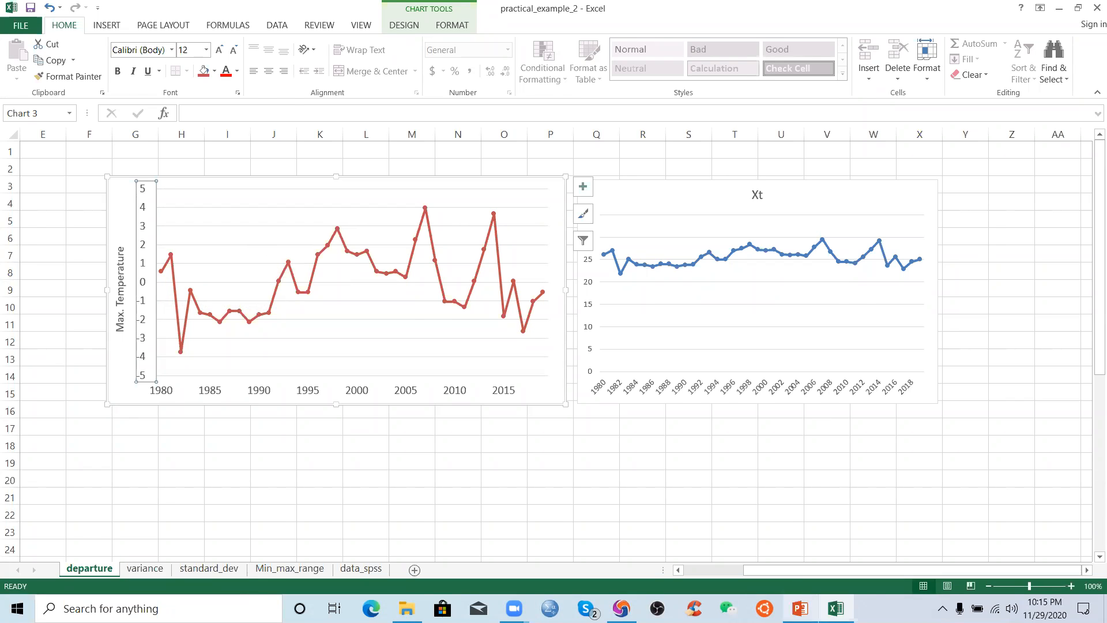
Switch to the PowerPoint presentation, present it from the Departure or Anomaly slide and advance to the slide on centralization of data
left_click(801, 608)
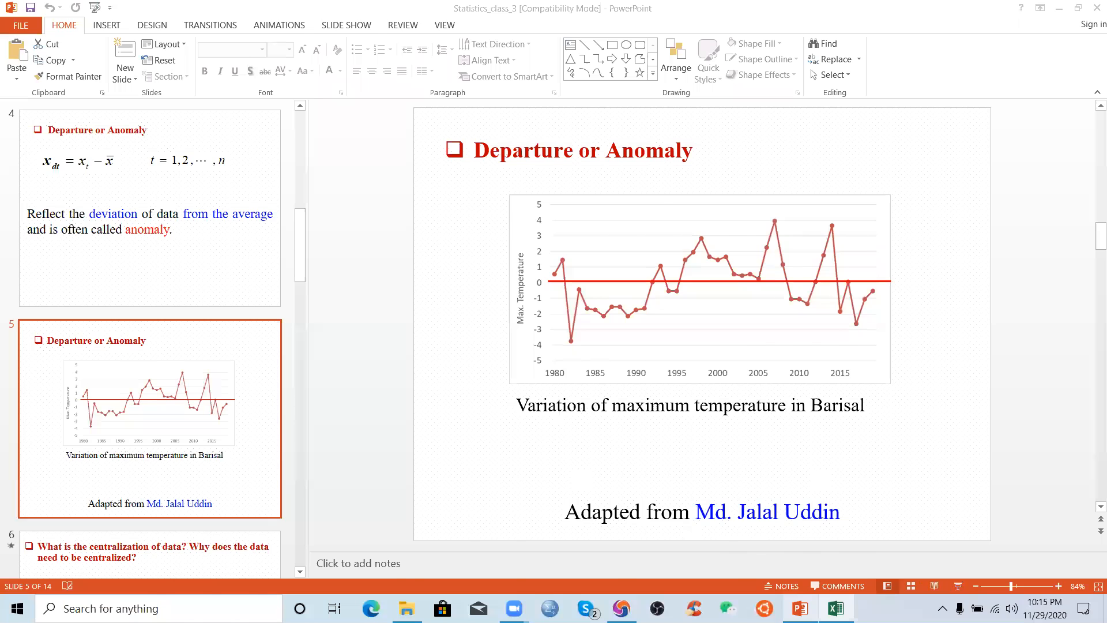
left_click(957, 586)
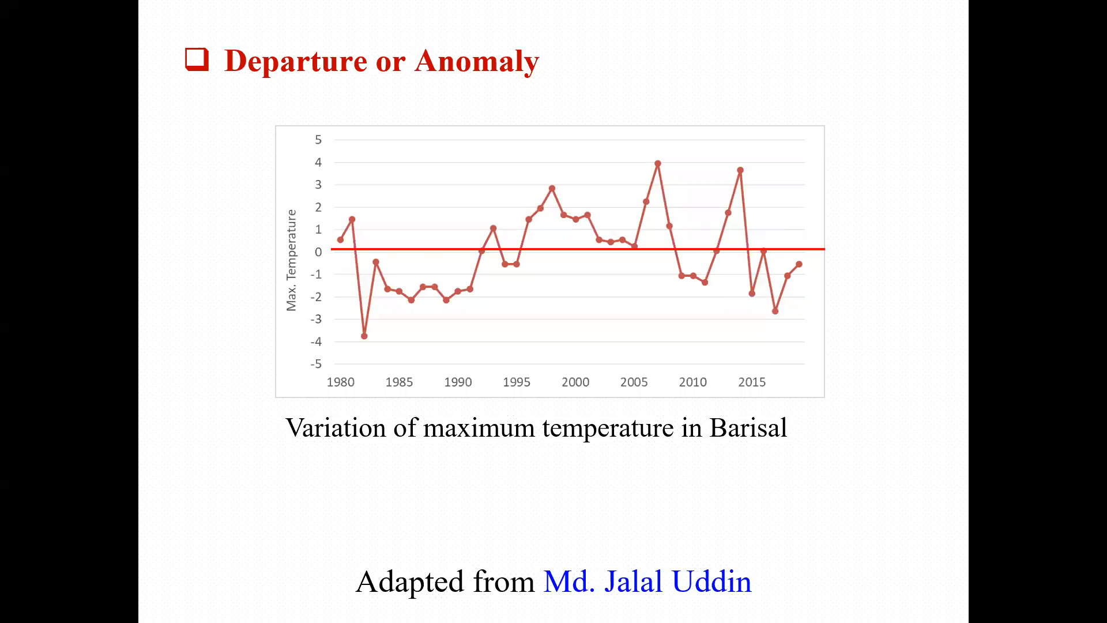
key("Right")
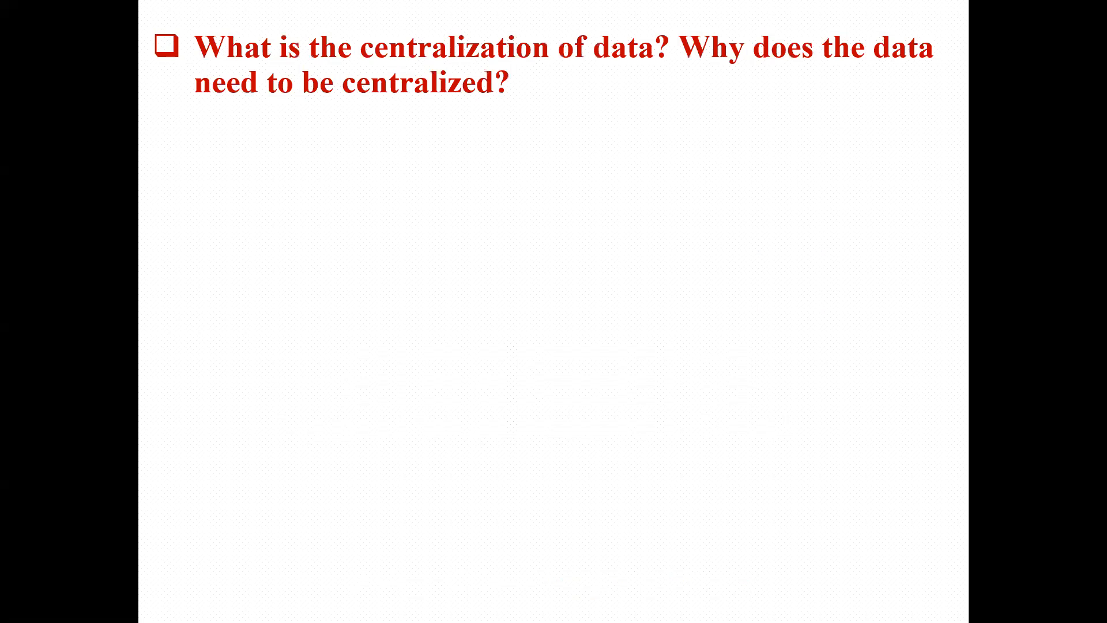
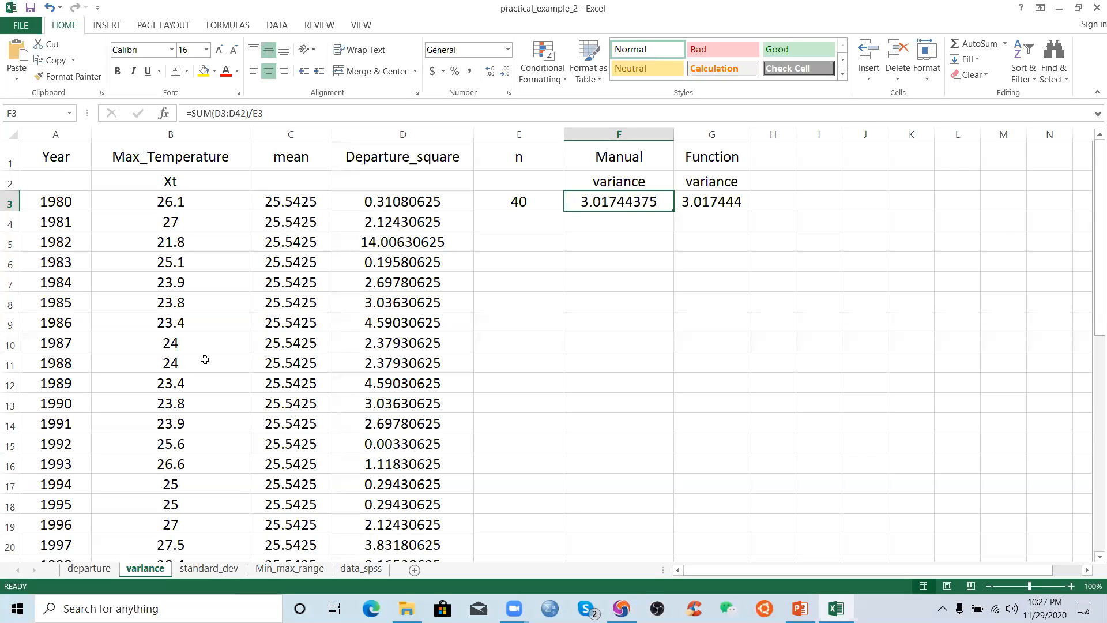
Inspect the 1980 maximum temperature, mean, squared departure and n cells, B3 to E3, on the variance sheet
left_click(189, 197)
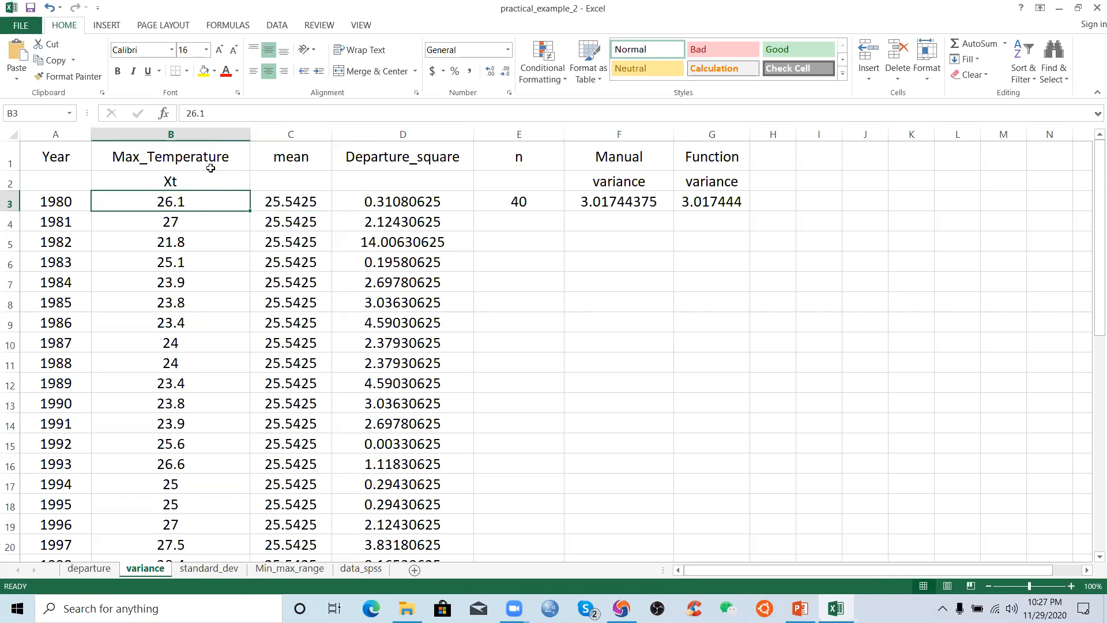
left_click(283, 197)
left_click(372, 203)
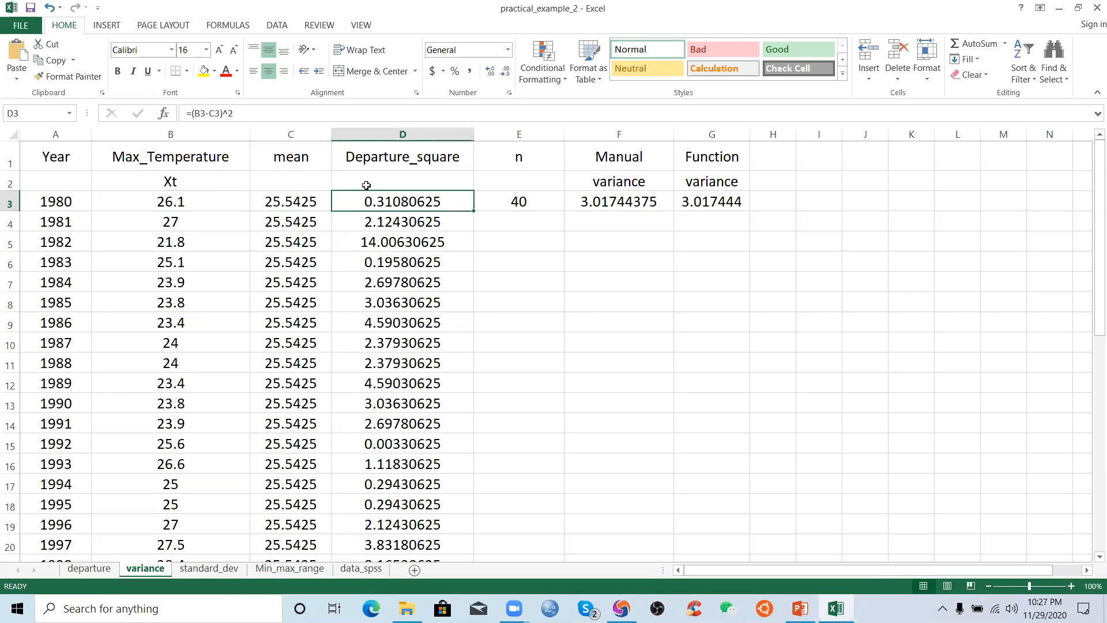
left_click(530, 198)
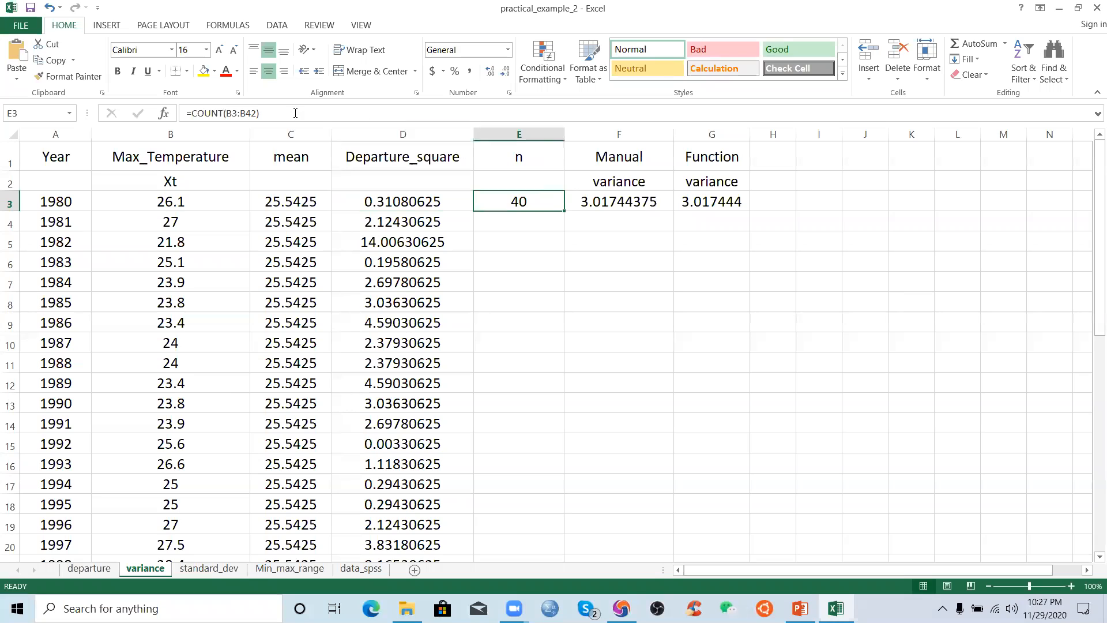
Examine the manual variance formula in F3 and the cells it references on the variance sheet
left_click(600, 194)
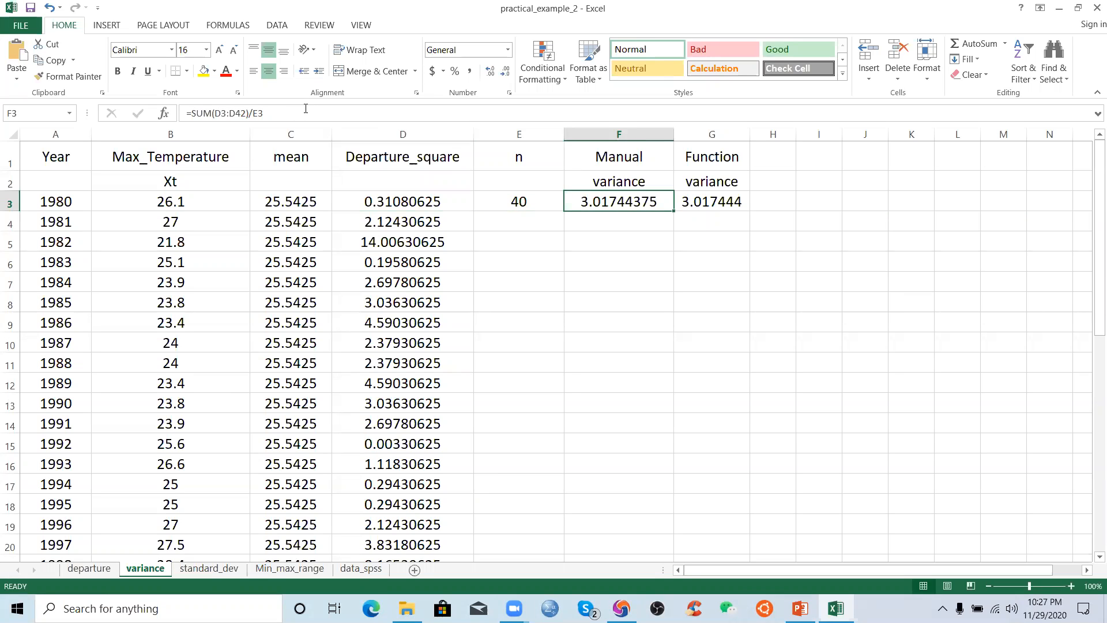
left_click(305, 108)
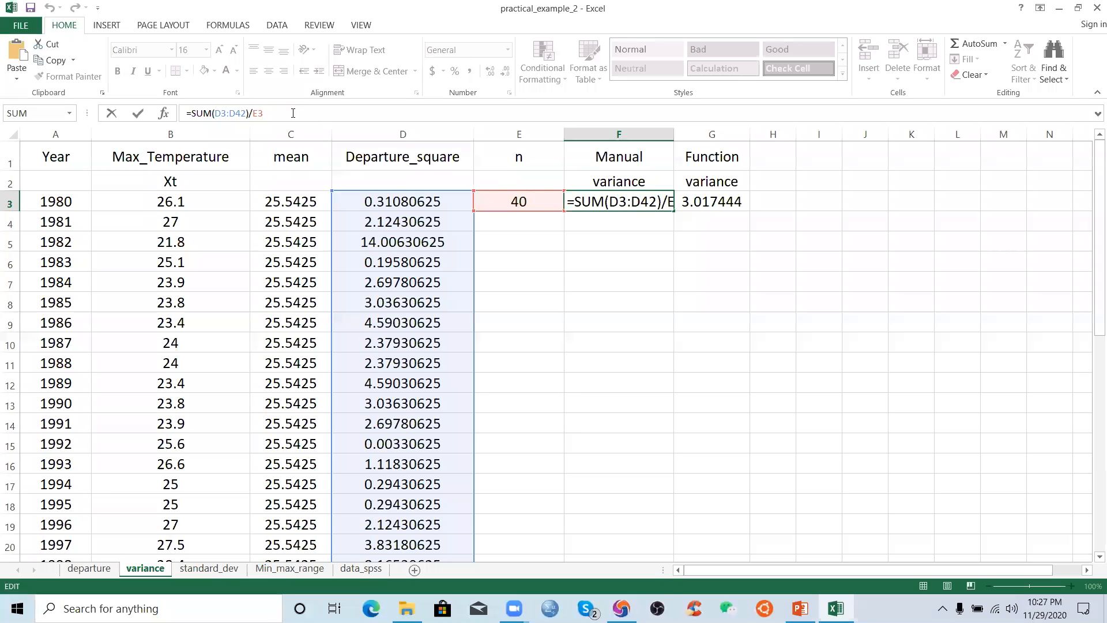
key("Return")
left_click(613, 206)
Examine the function-based variance formula in G3 and its source range of maximum temperatures
left_click(707, 206)
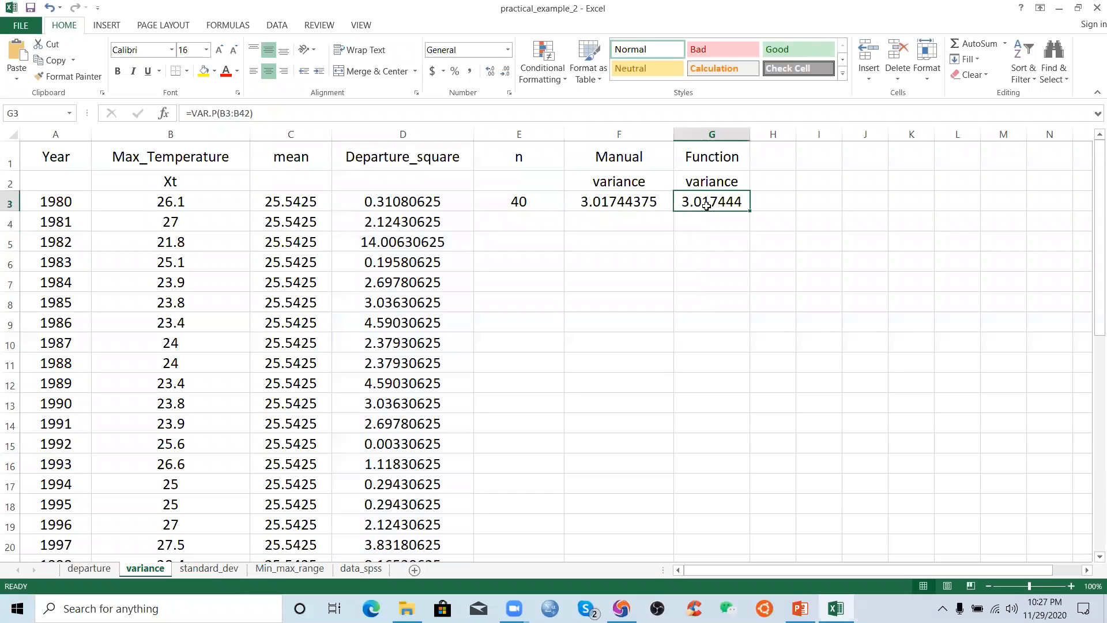
left_click(292, 115)
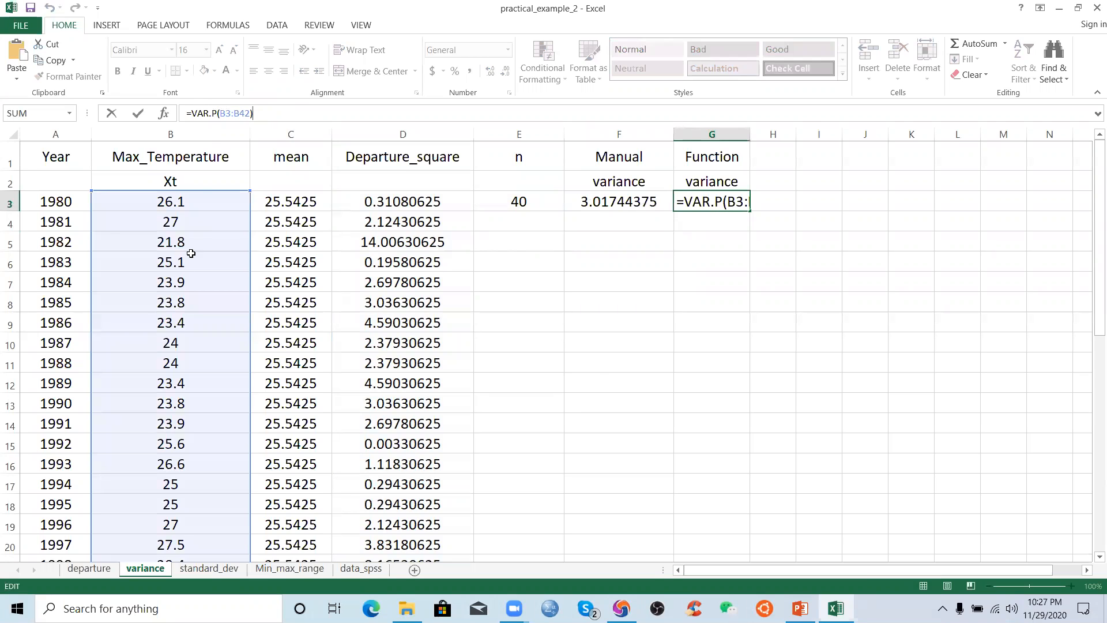
left_click(276, 111)
key("Return")
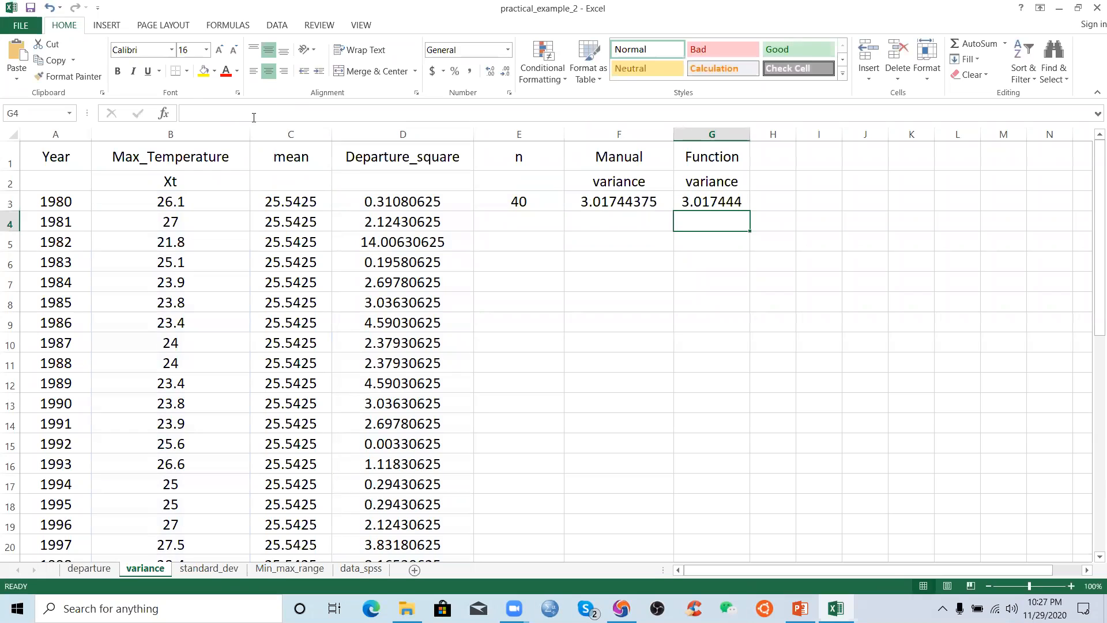
Compare the manual variance in F3 with the function variance in G3
left_click(697, 203)
left_click(620, 199)
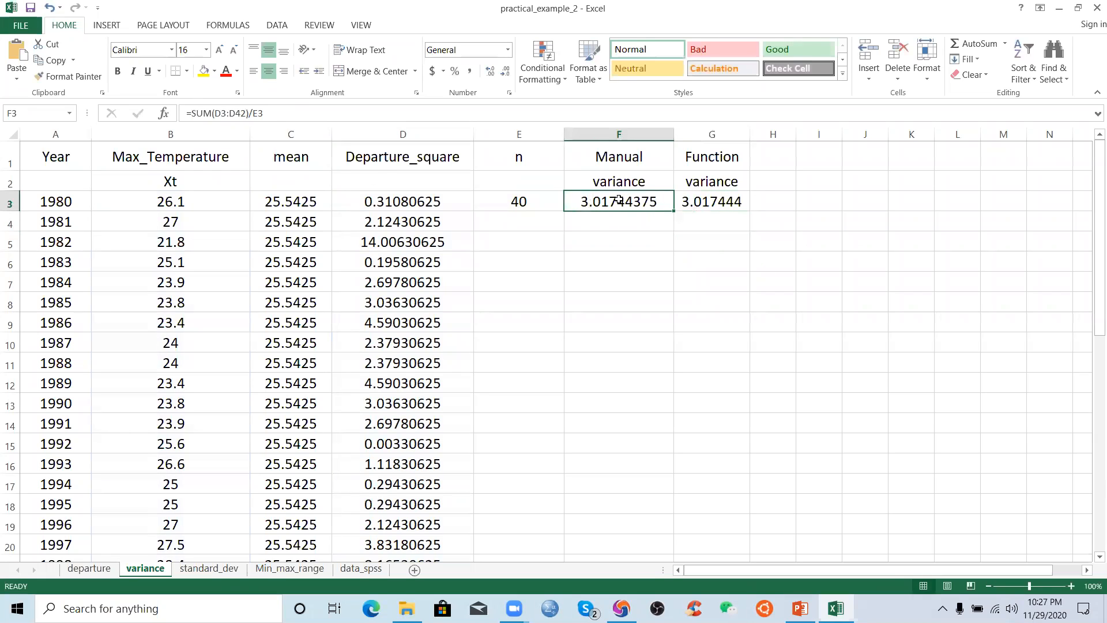
left_click(685, 198)
left_click(649, 201)
left_click(711, 202)
left_click(645, 200)
key("Right")
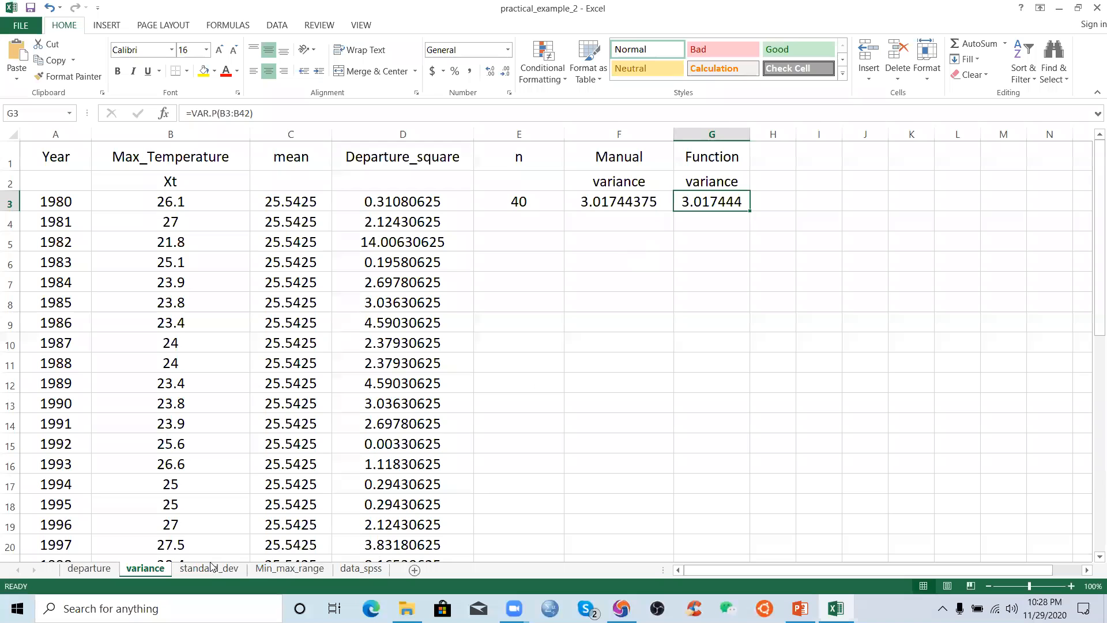
Open the standard_dev sheet and examine the manual standard deviation formula in G3 and its variance reference
key("ctrl+Page_Down")
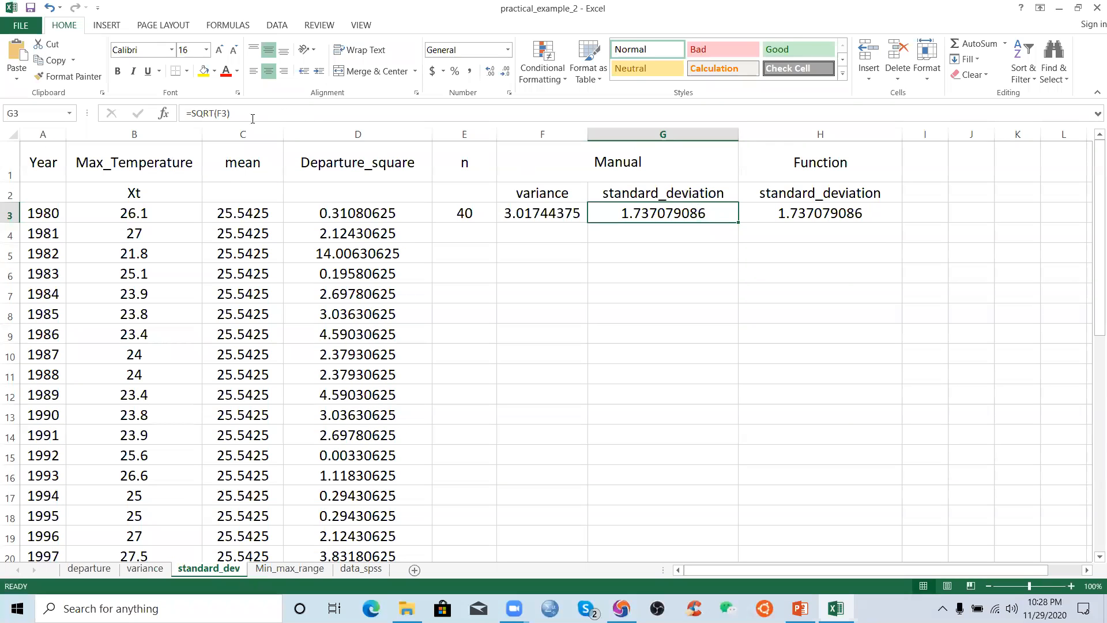
left_click(192, 112)
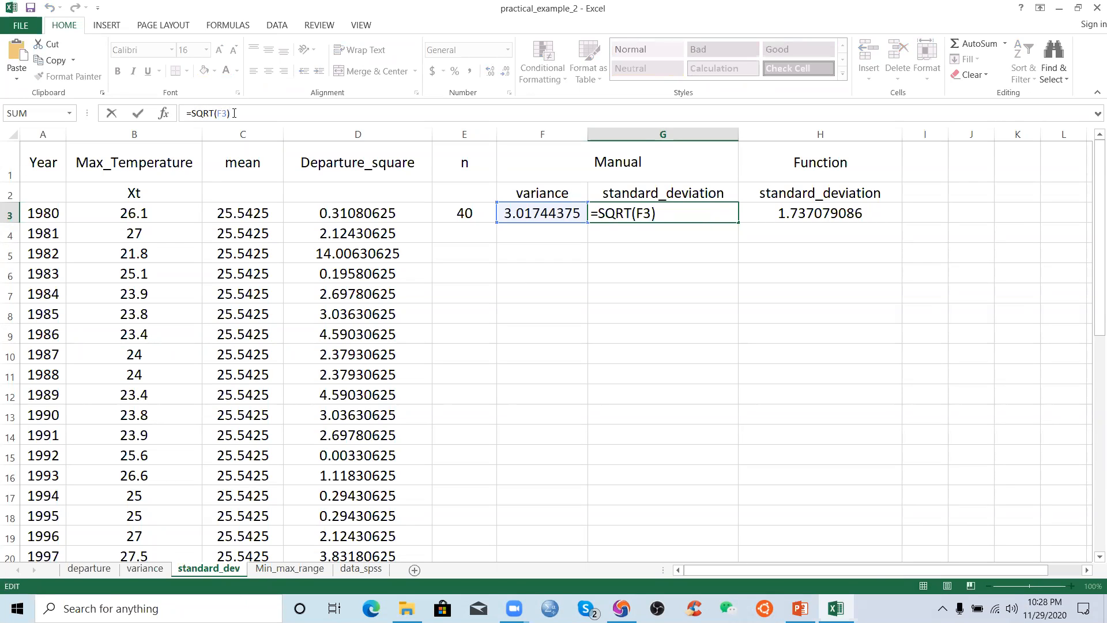
key("Return")
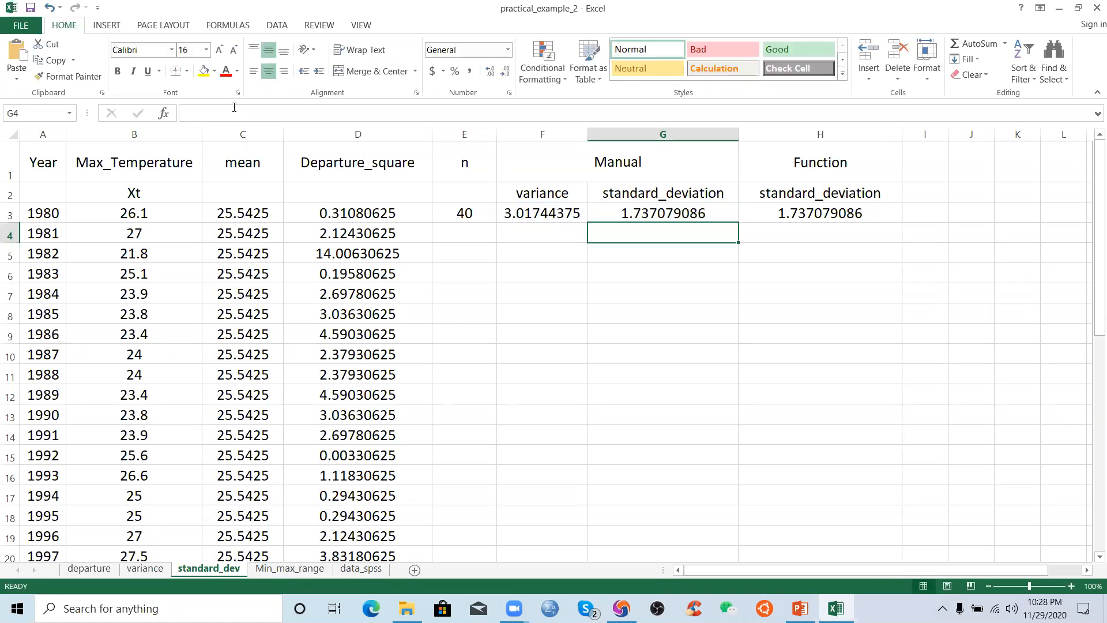
left_click(689, 210)
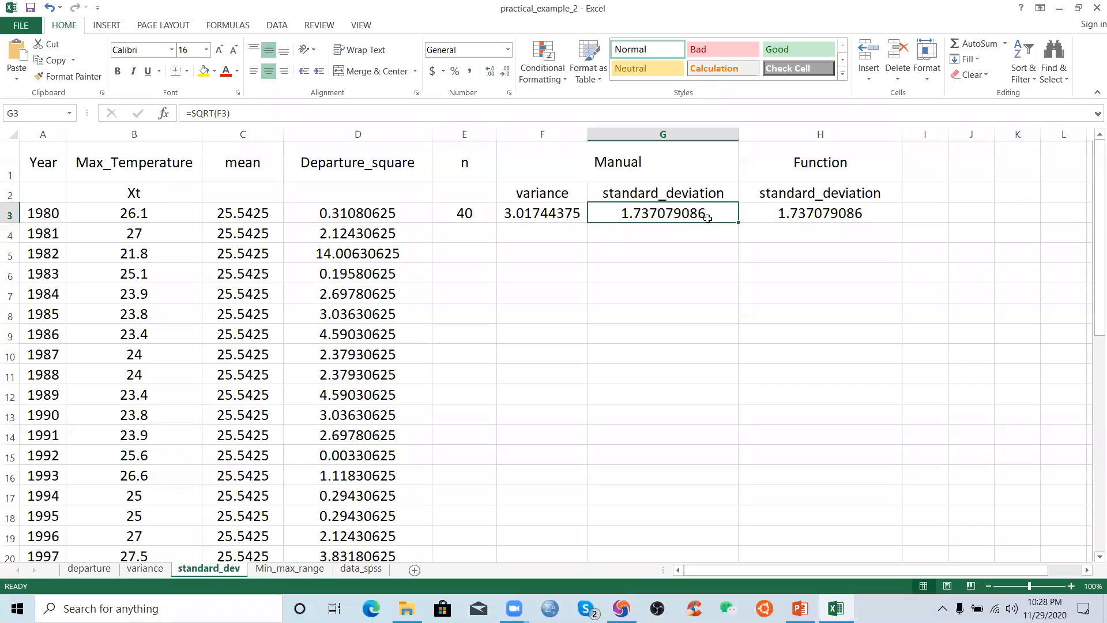
Examine the function-based standard deviation formula in H3 and the temperature range it uses
left_click(834, 213)
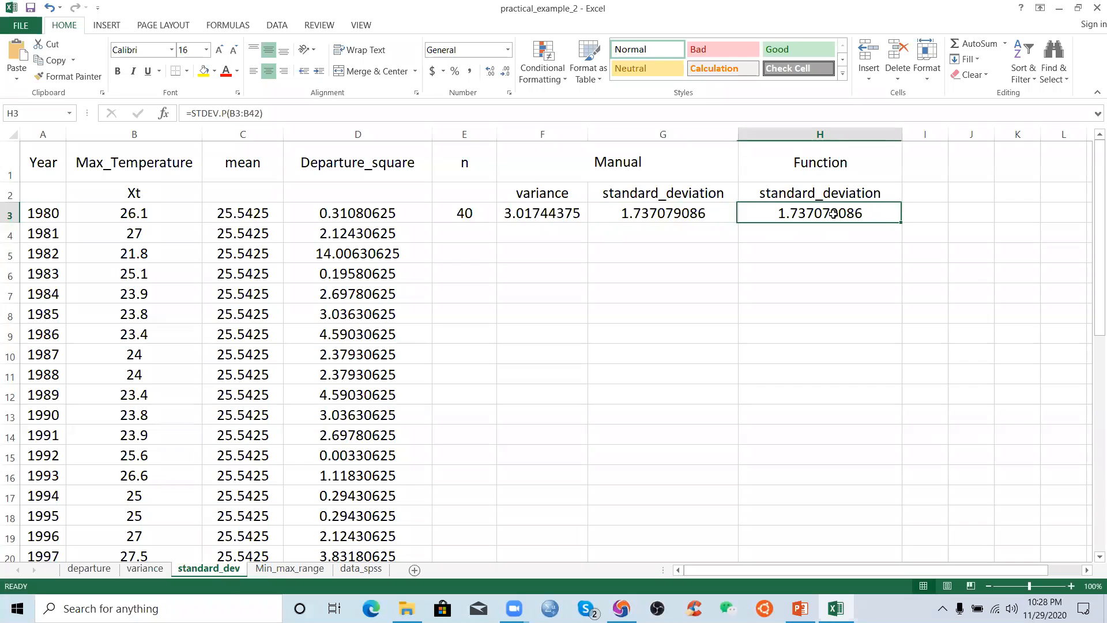
left_click(341, 117)
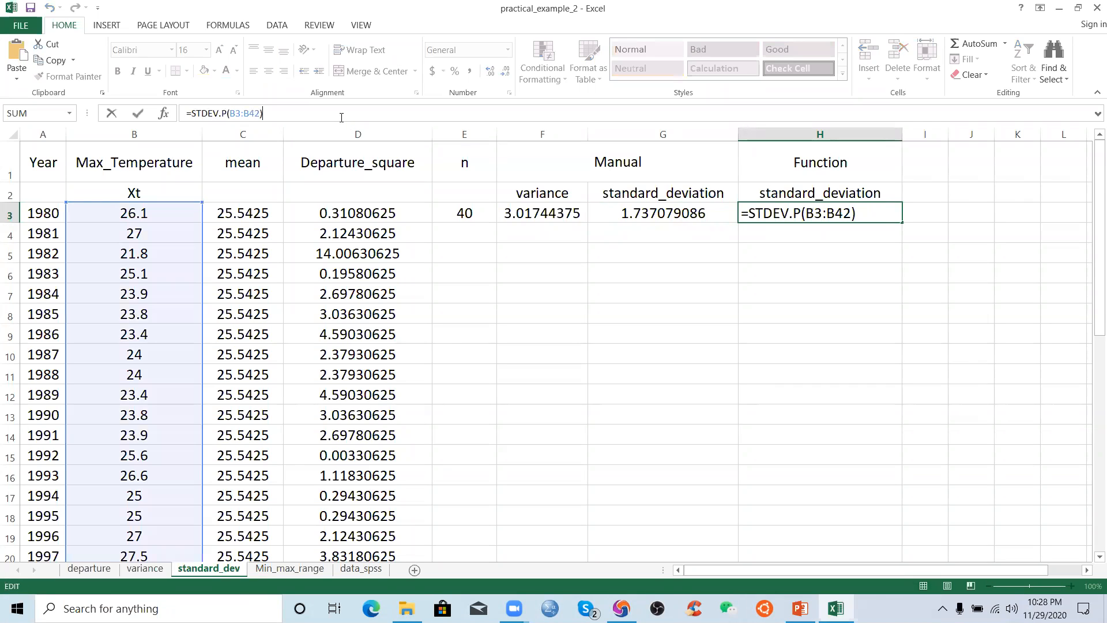
key("Return")
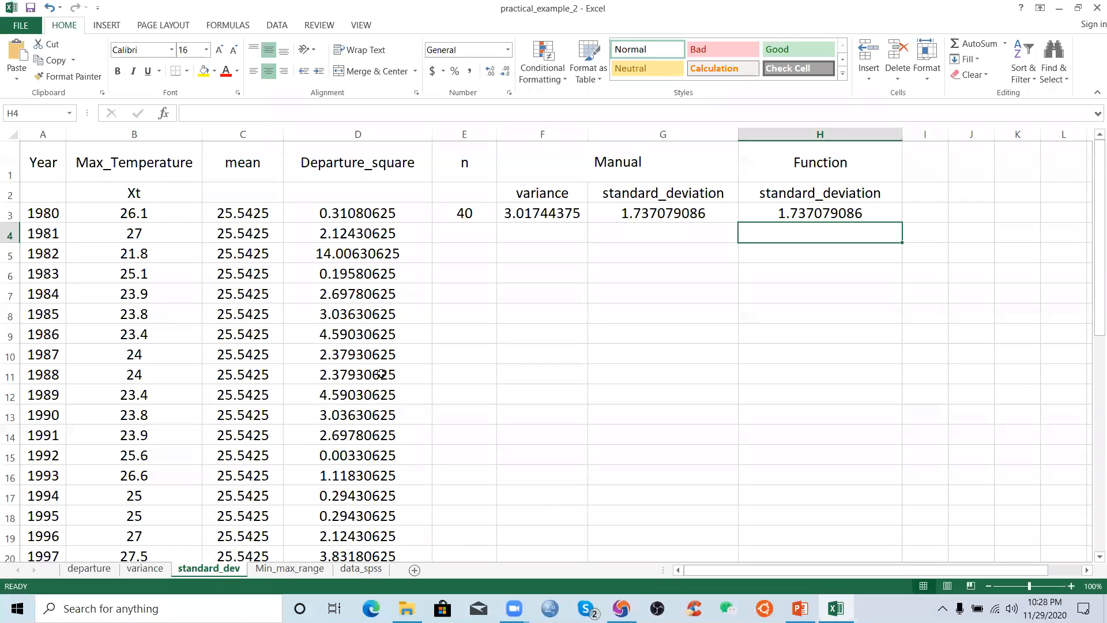
Review the yearly data and results on the variance sheet, then return to the standard_dev sheet
key("ctrl+Page_Up")
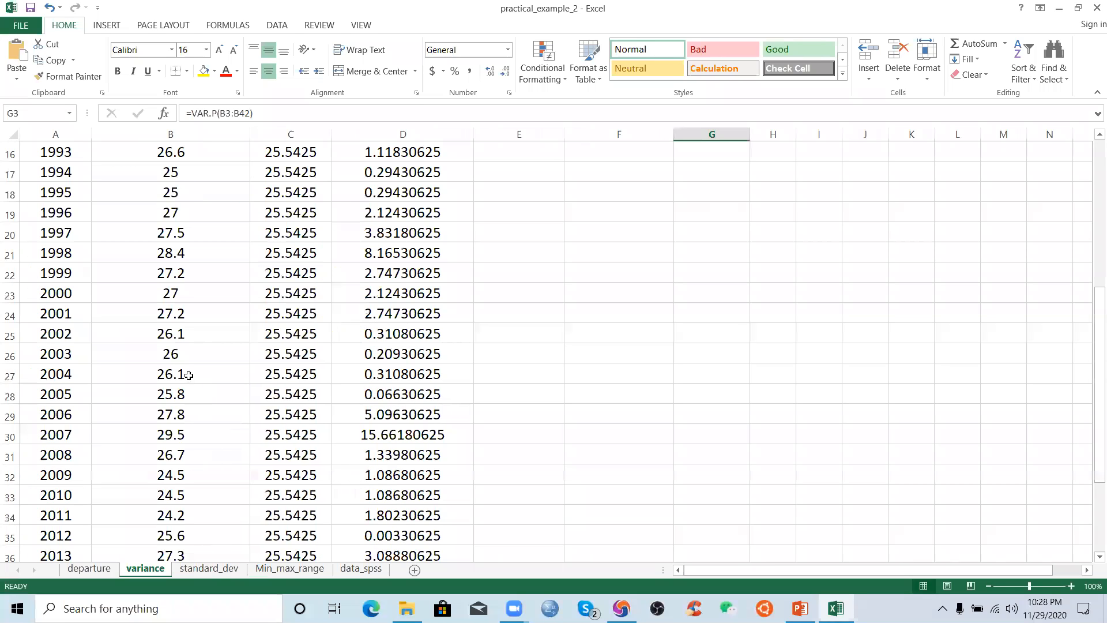
scroll(192, 399, "up", 5)
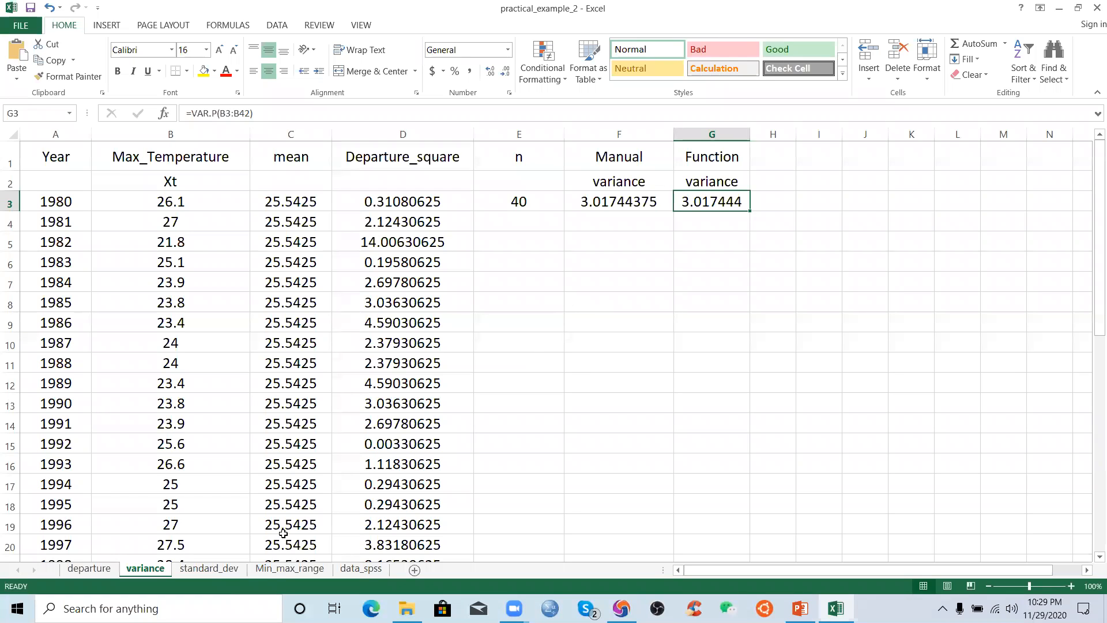
left_click(224, 571)
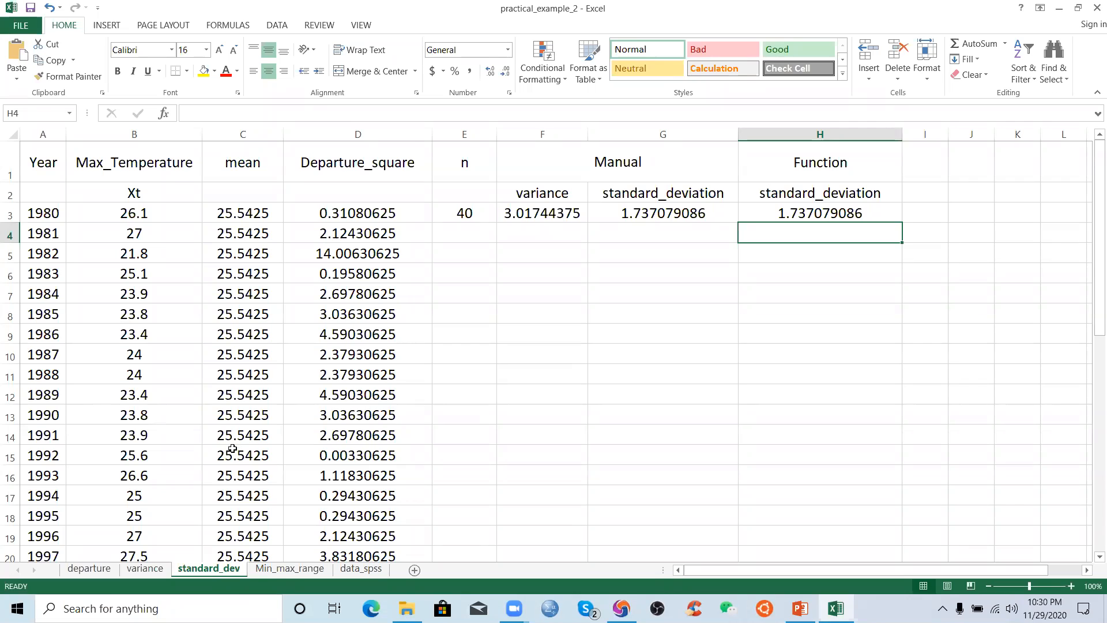
left_click(943, 609)
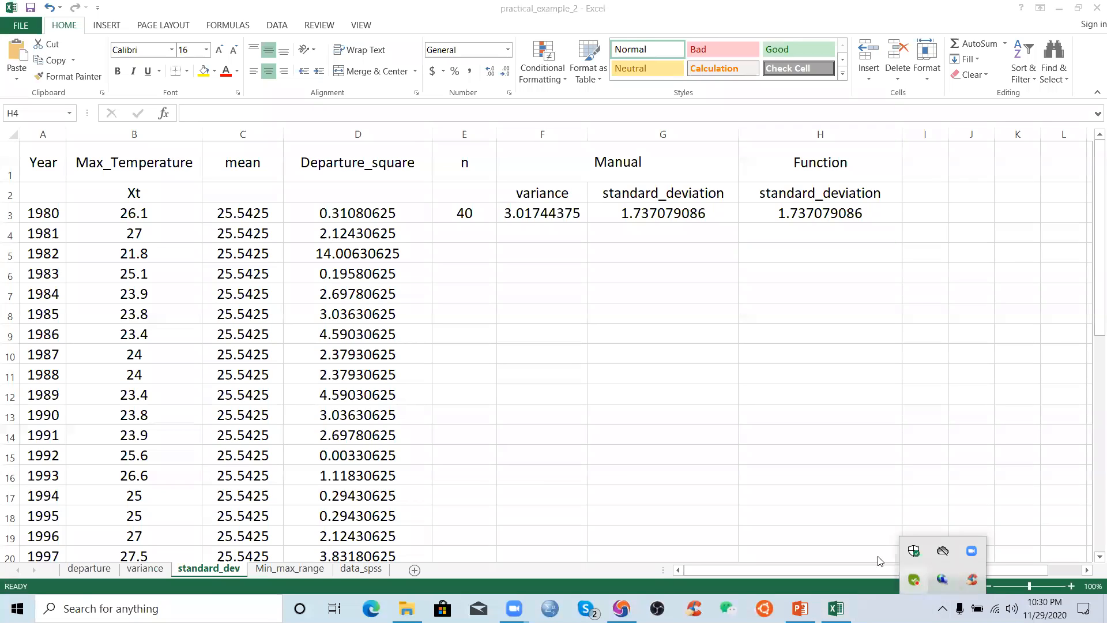
left_click(434, 54)
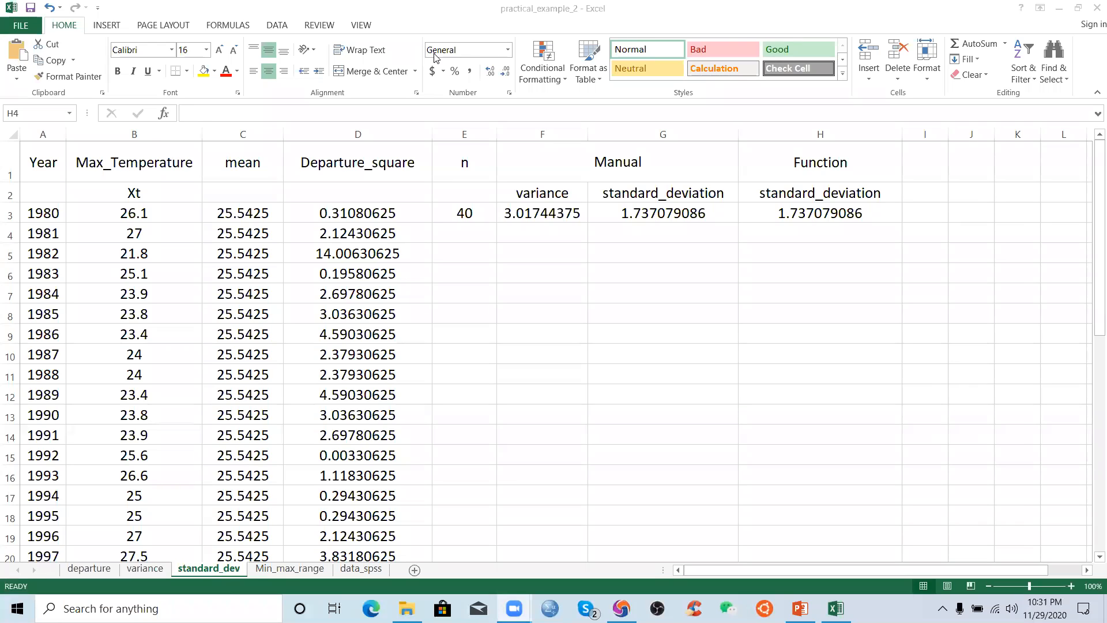
Compare the manual variance and standard deviation results in F3:G3 on the standard_dev sheet
left_click(518, 215)
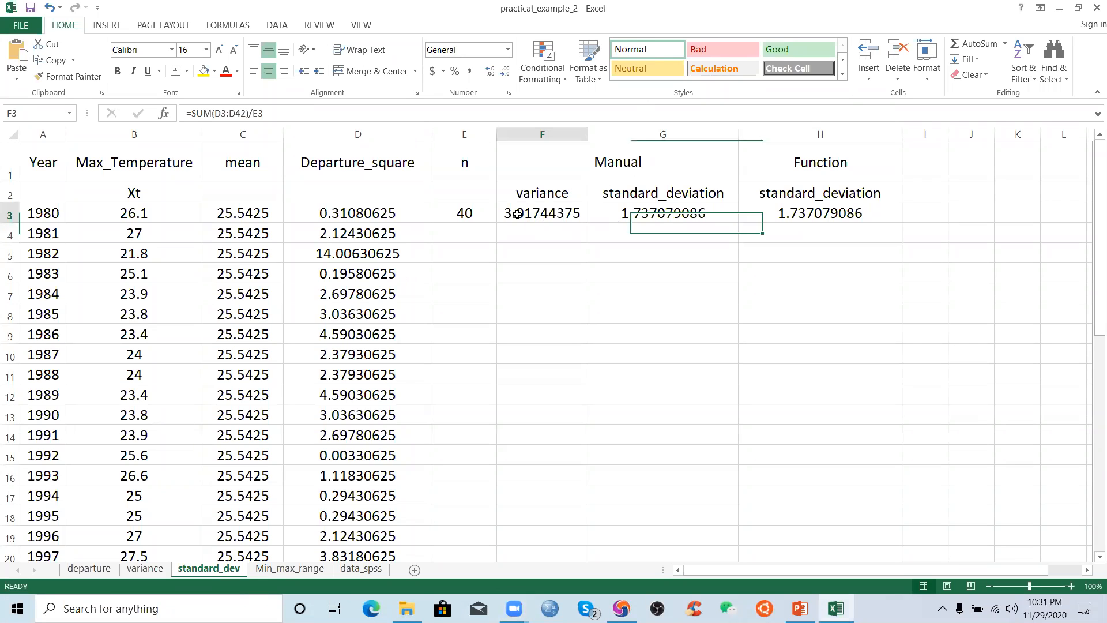
left_click_drag(517, 215, 644, 218)
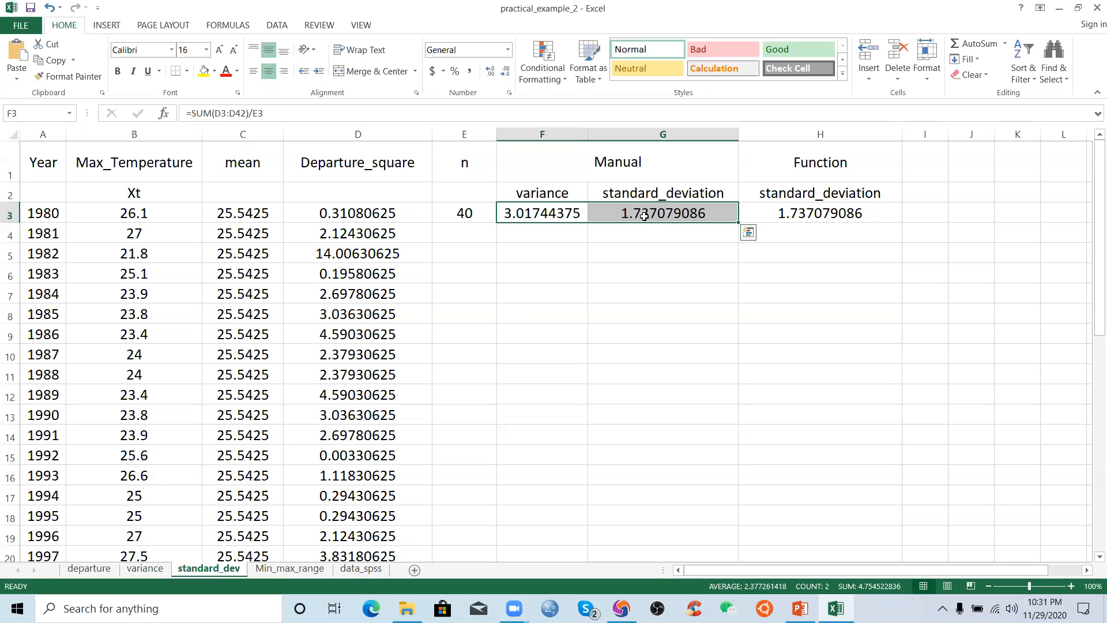
left_click(646, 250)
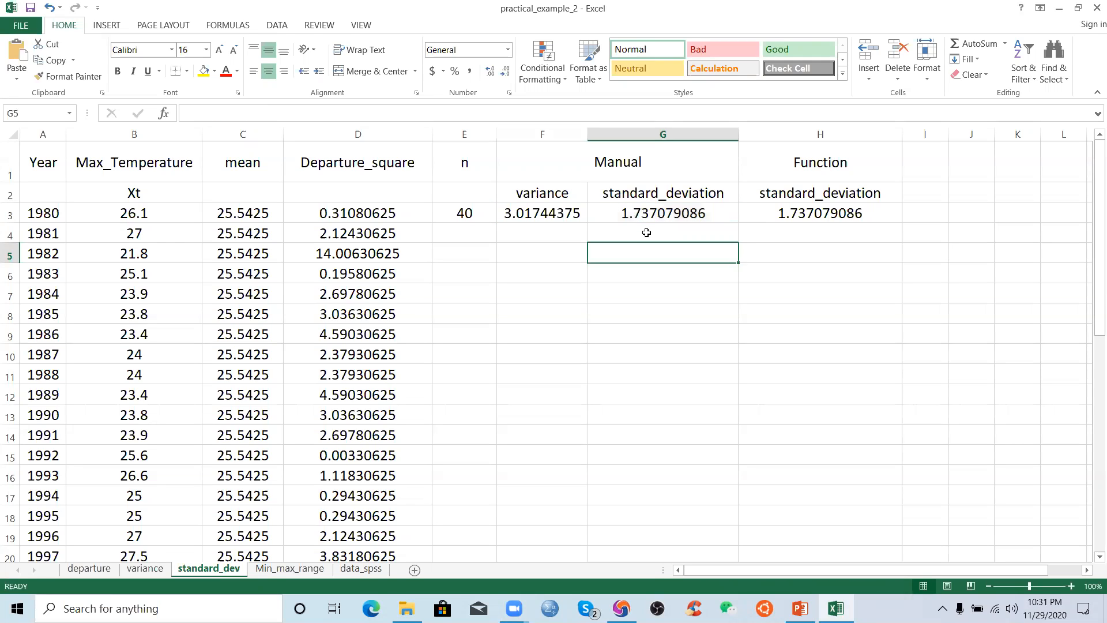
Enter an example variance of 2500 in F5 and its standard deviation of 50 in G5
left_click(564, 259)
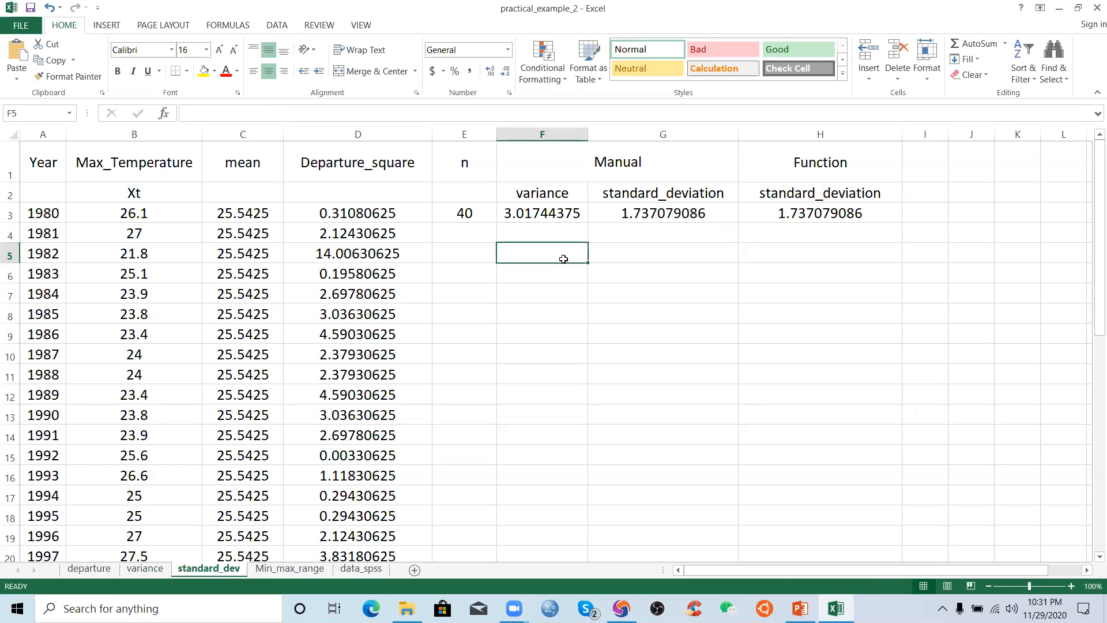
type("2500")
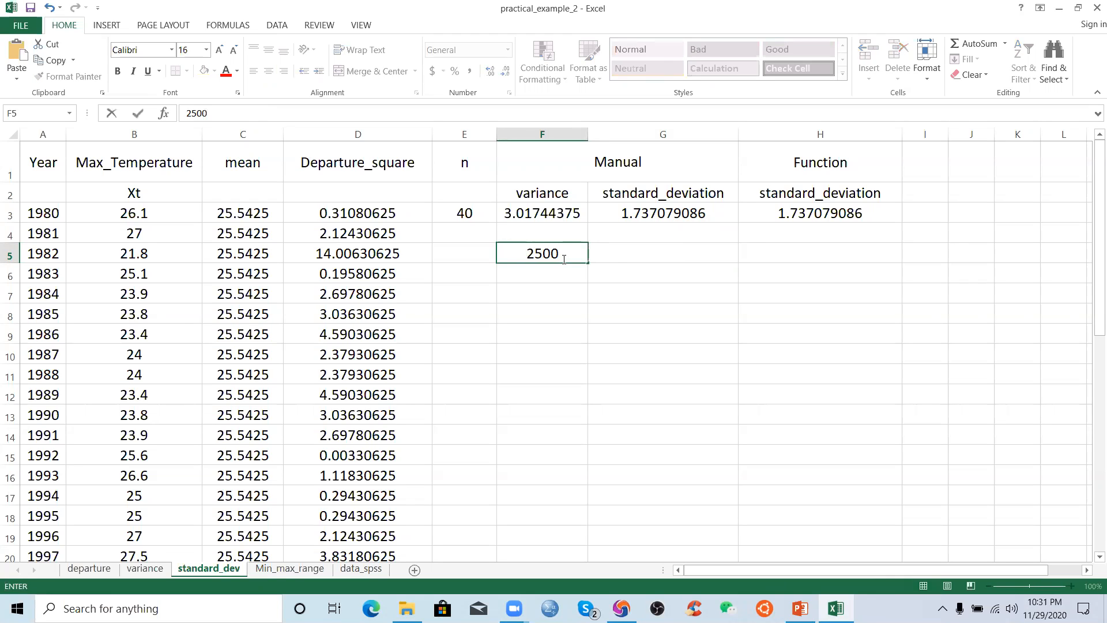
left_click(615, 258)
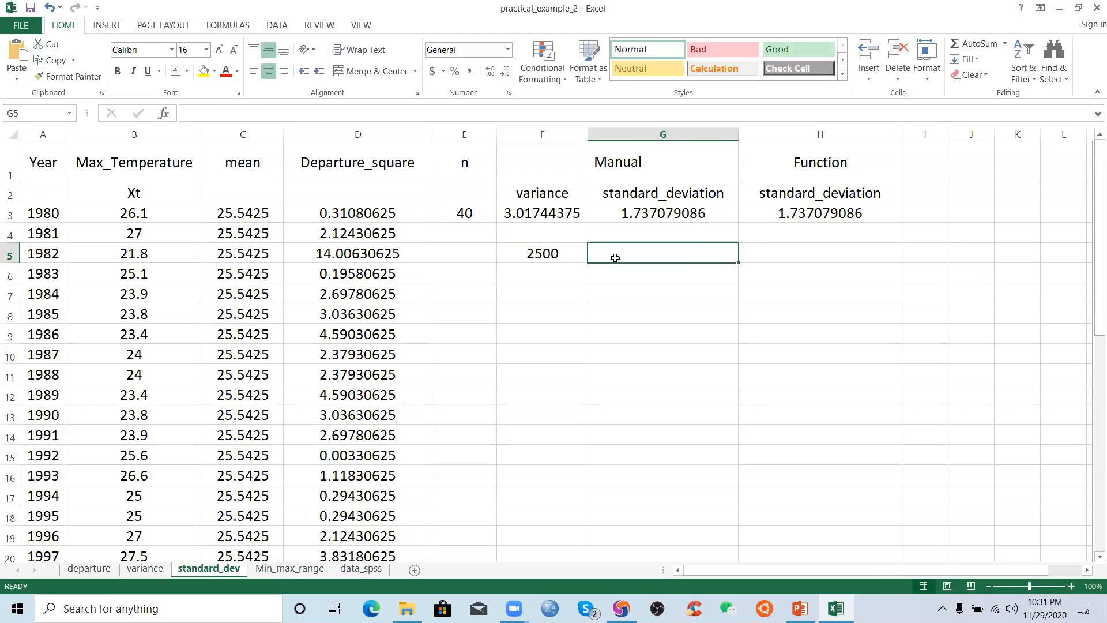
type("50")
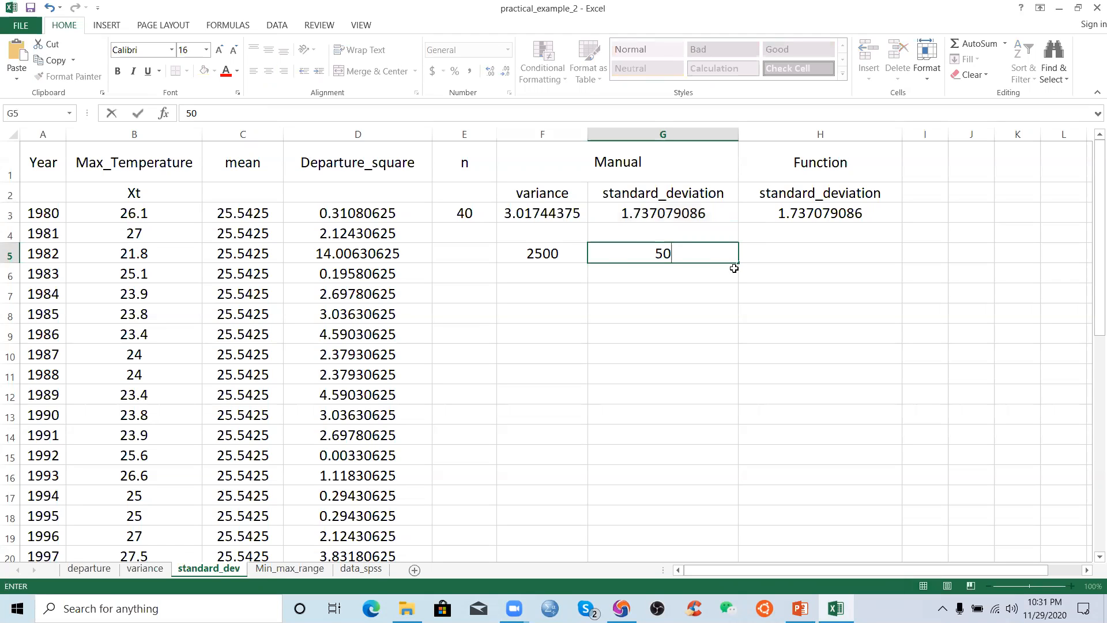
key("Return")
left_click(612, 252)
left_click(534, 257)
left_click(649, 254)
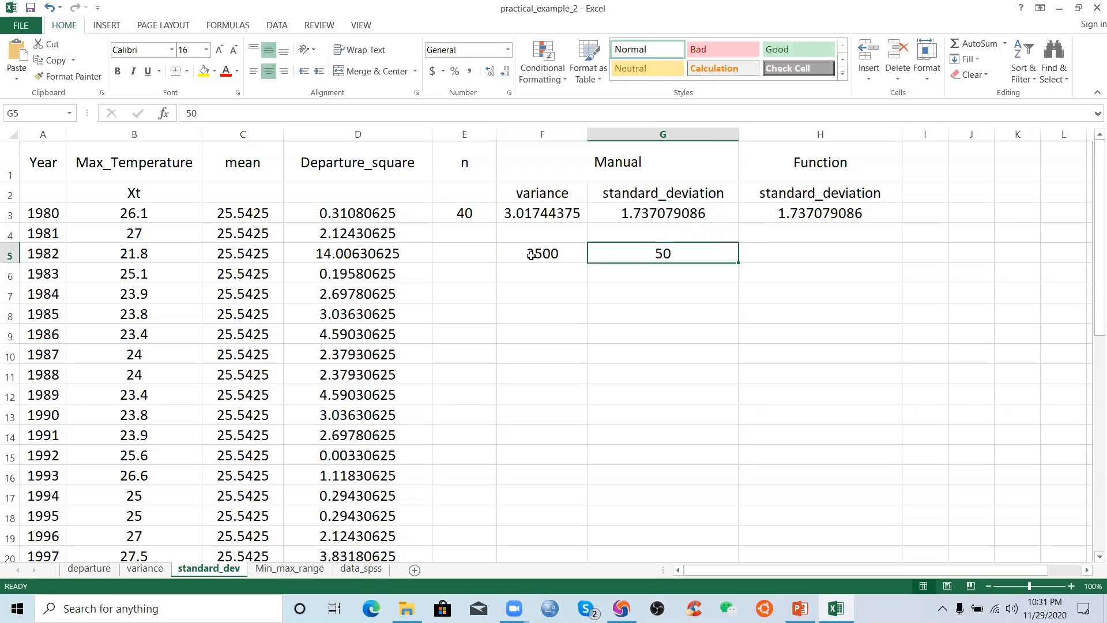
Enter 100 in H5 beside the example variance and standard deviation
left_click(824, 256)
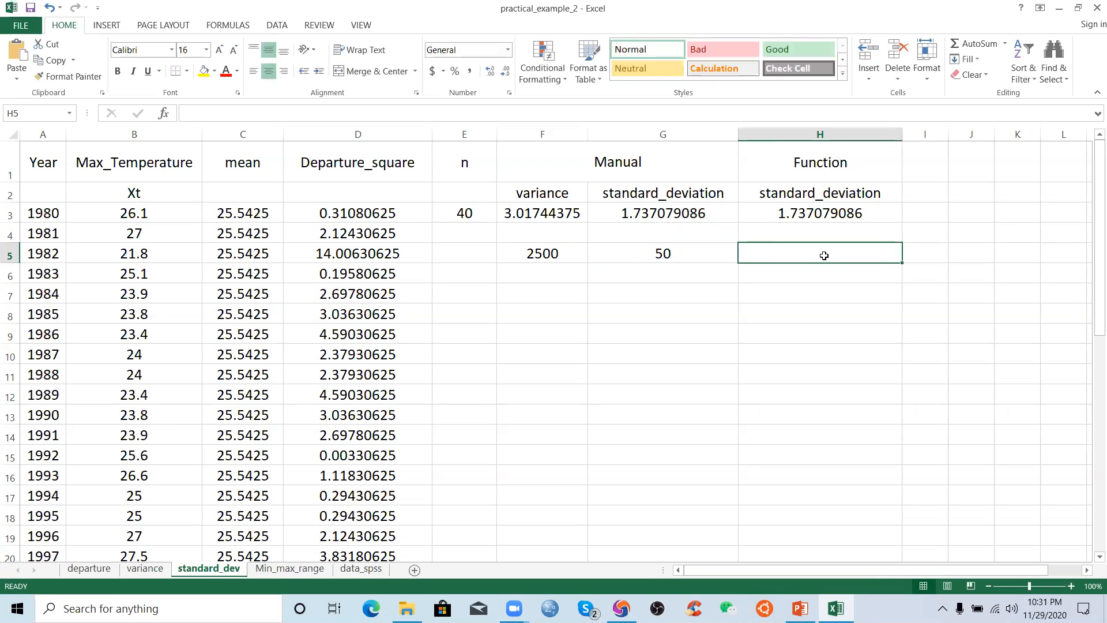
type("100")
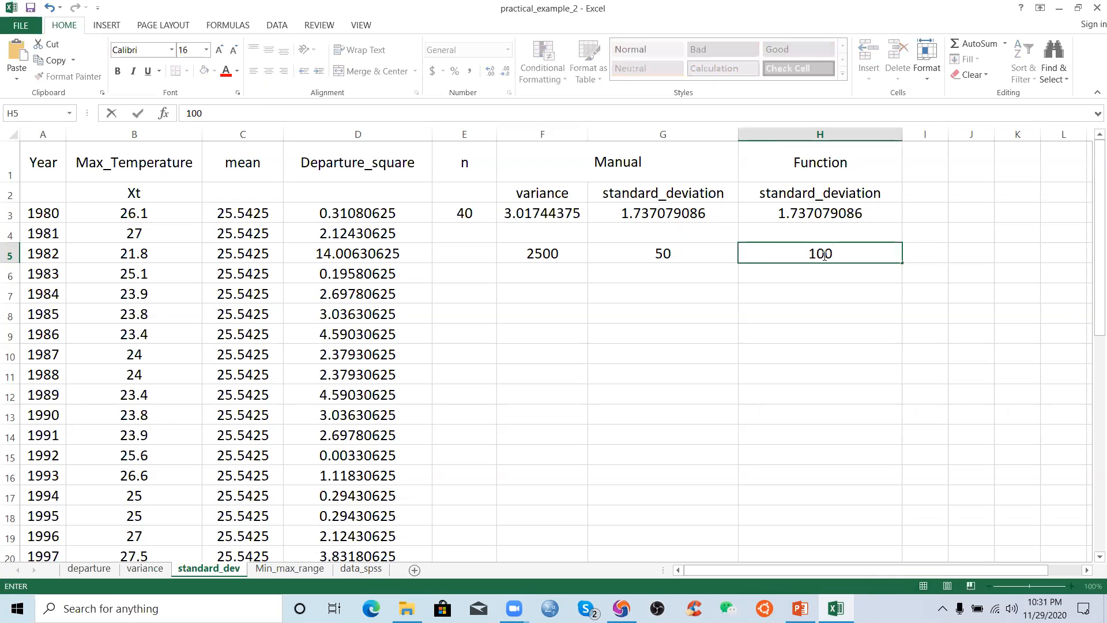
left_click(869, 297)
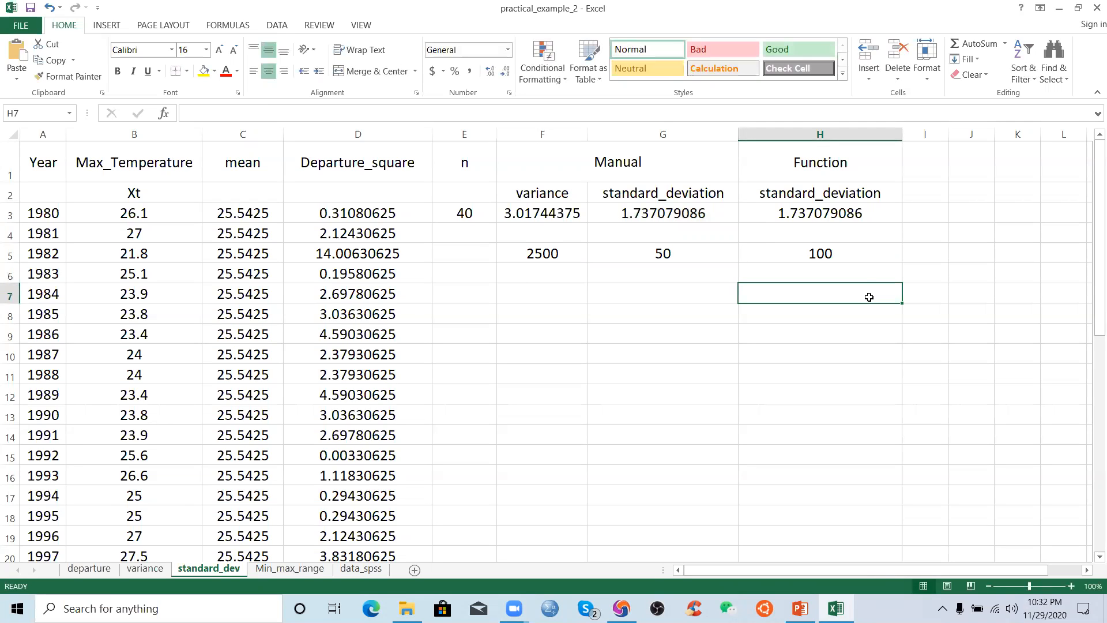
left_click(851, 253)
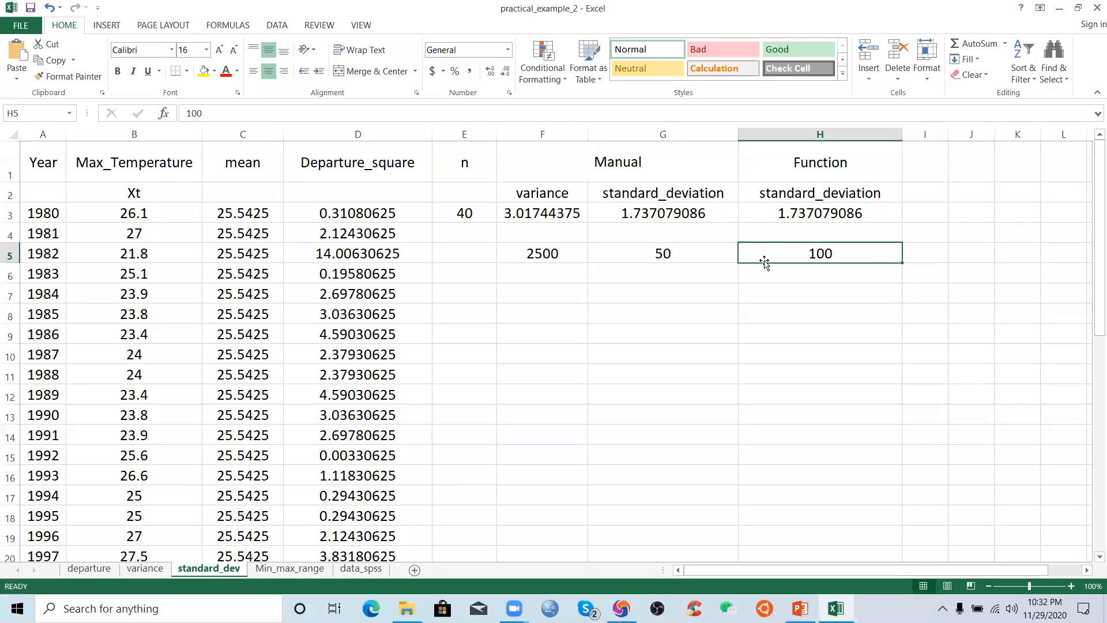
Compare the example values in G5 and H5
left_click(611, 290)
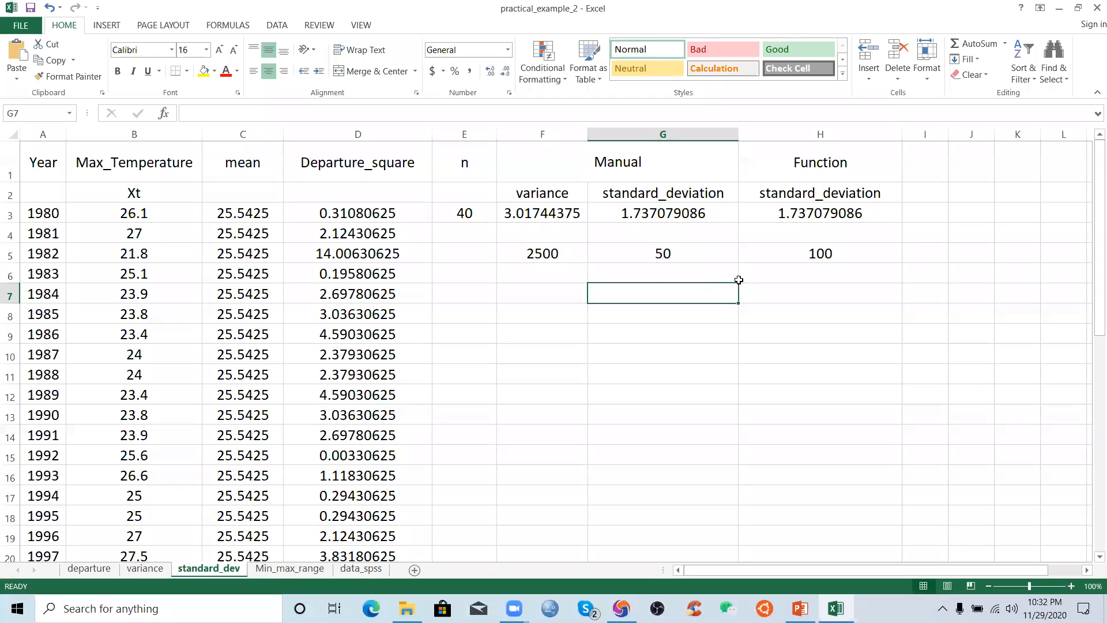
key("Right")
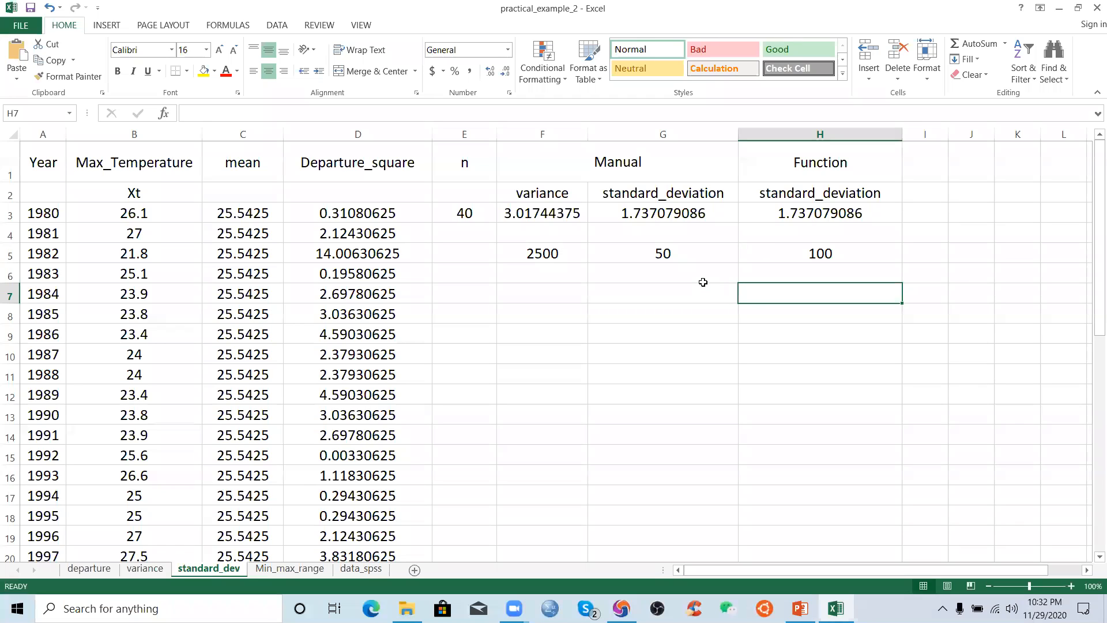
left_click(696, 255)
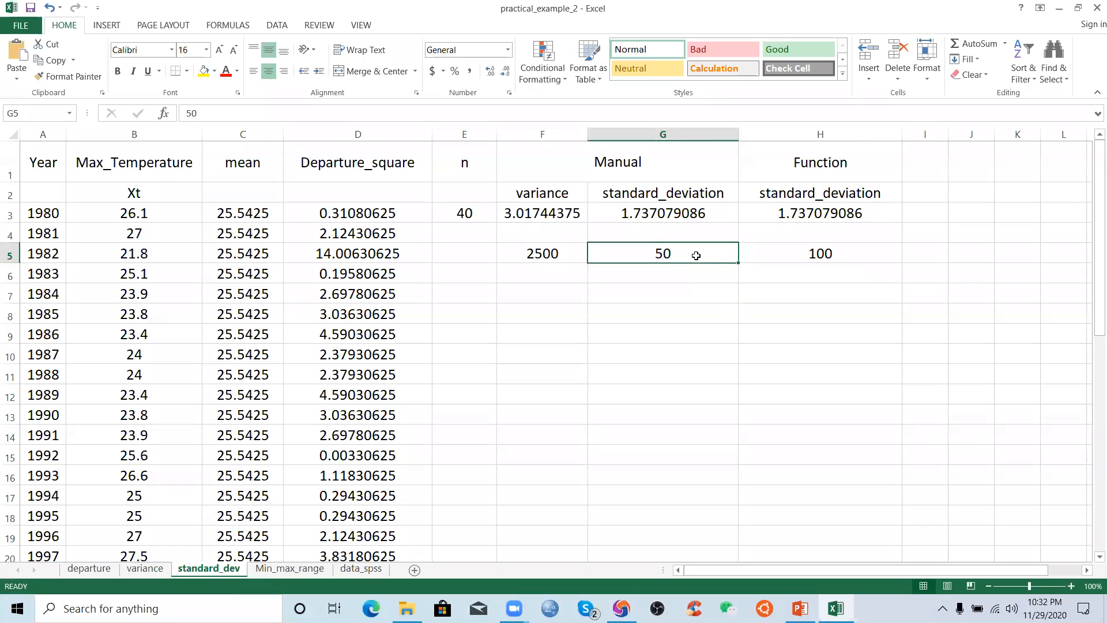
left_click(781, 257)
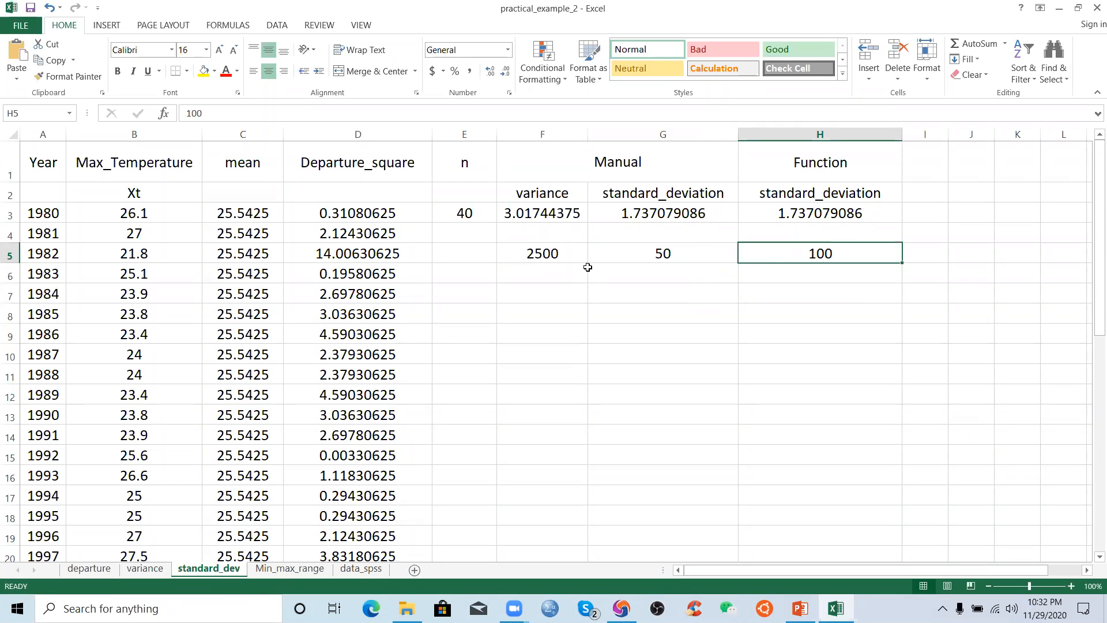
Compare the example variance in F5 with the example values in G5 and H5
left_click(571, 260)
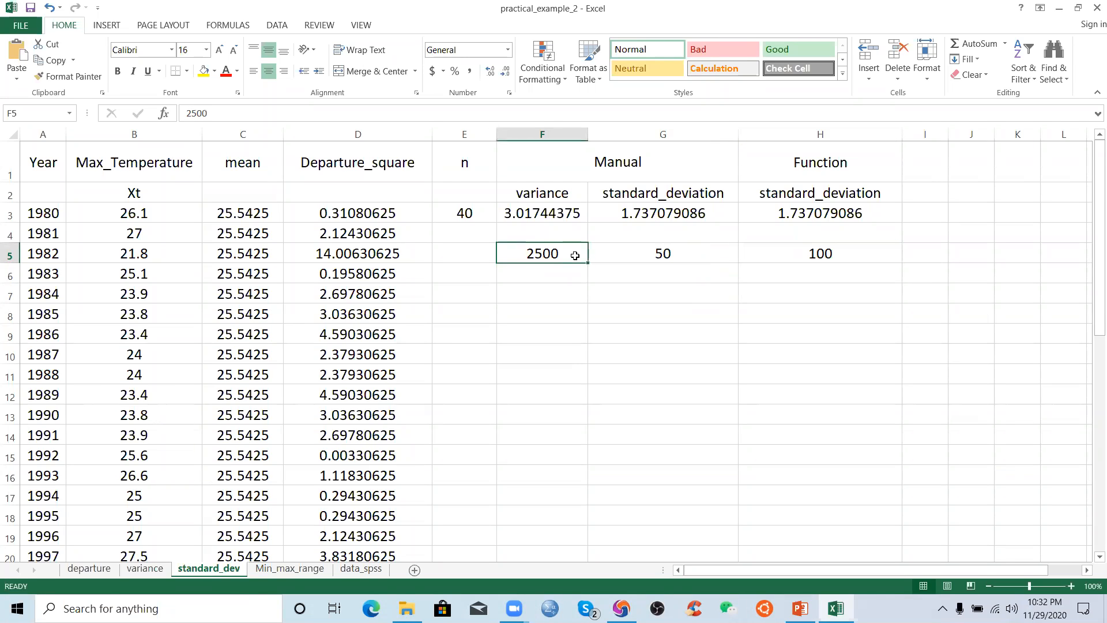
left_click(637, 249)
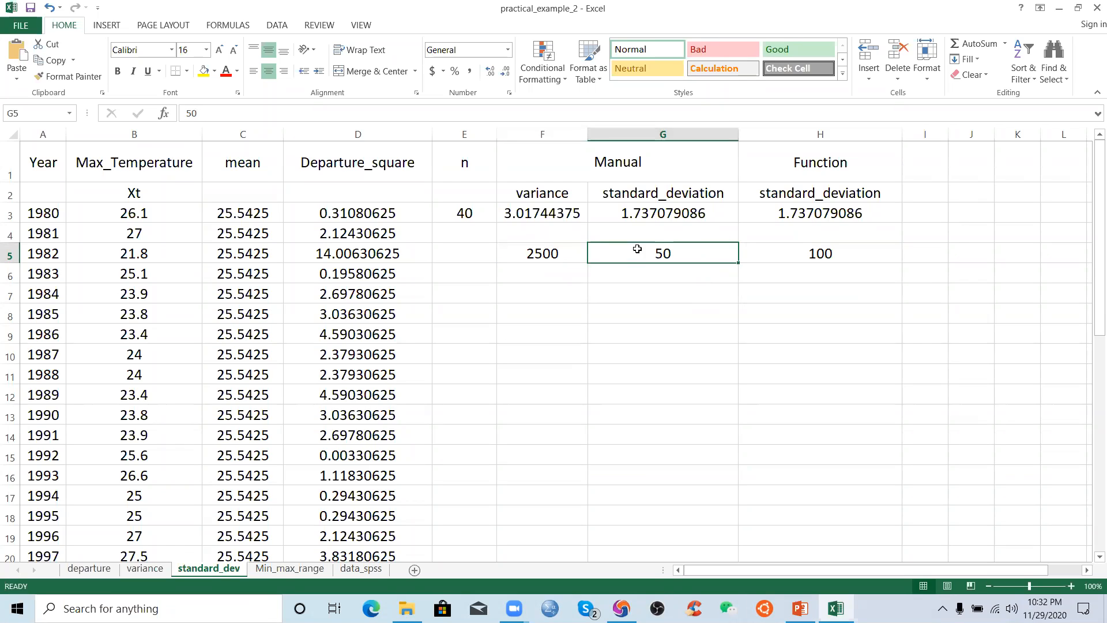
left_click(820, 247)
left_click_drag(657, 252, 773, 250)
left_click(799, 272)
left_click(658, 254)
left_click(796, 288)
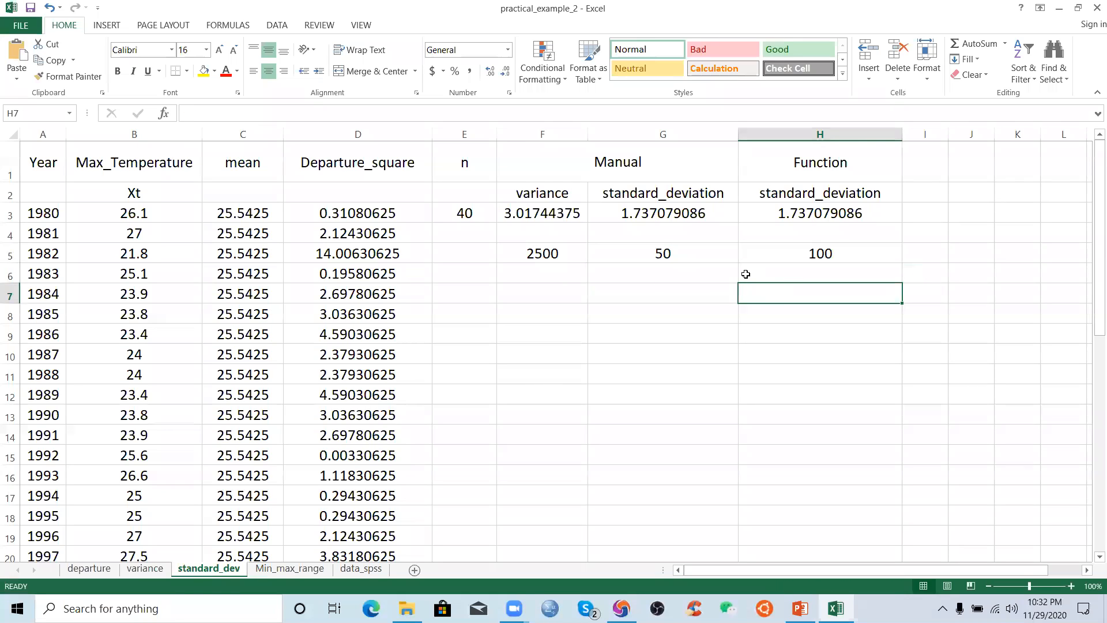
left_click_drag(652, 253, 775, 250)
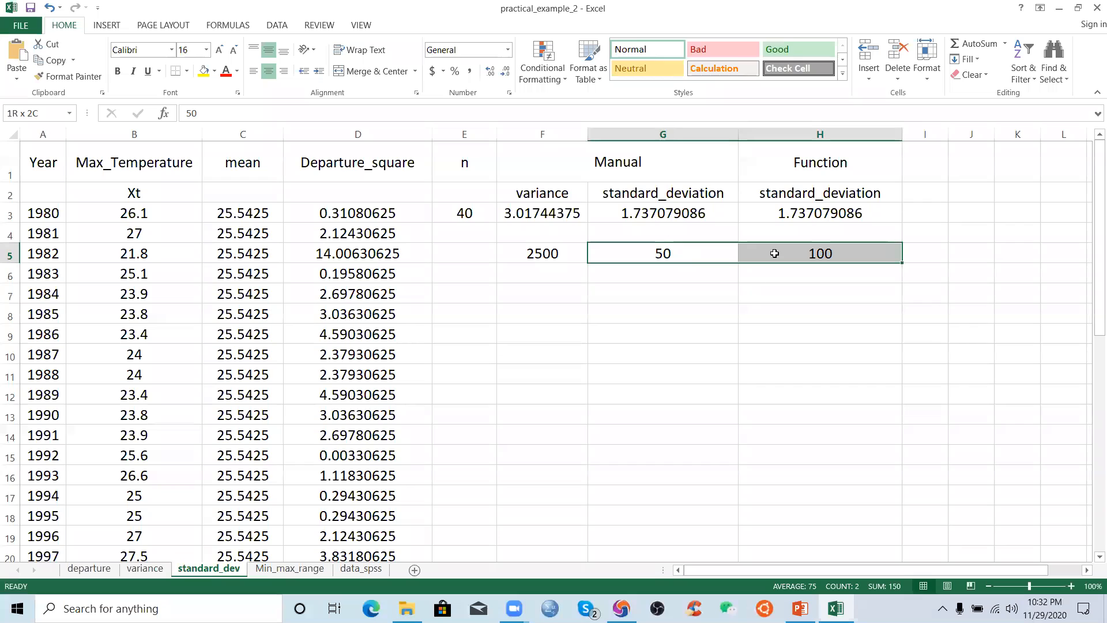
left_click(727, 278)
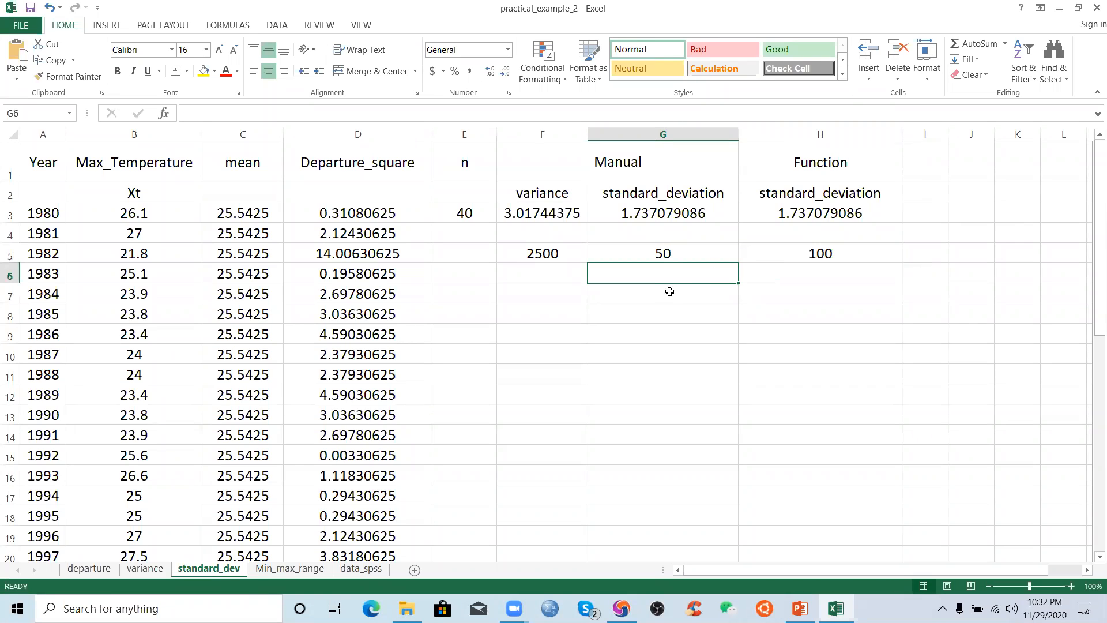
Review the example values across the whole range F5:H5 together
left_click_drag(538, 253, 754, 250)
left_click(709, 285)
left_click_drag(584, 258, 788, 258)
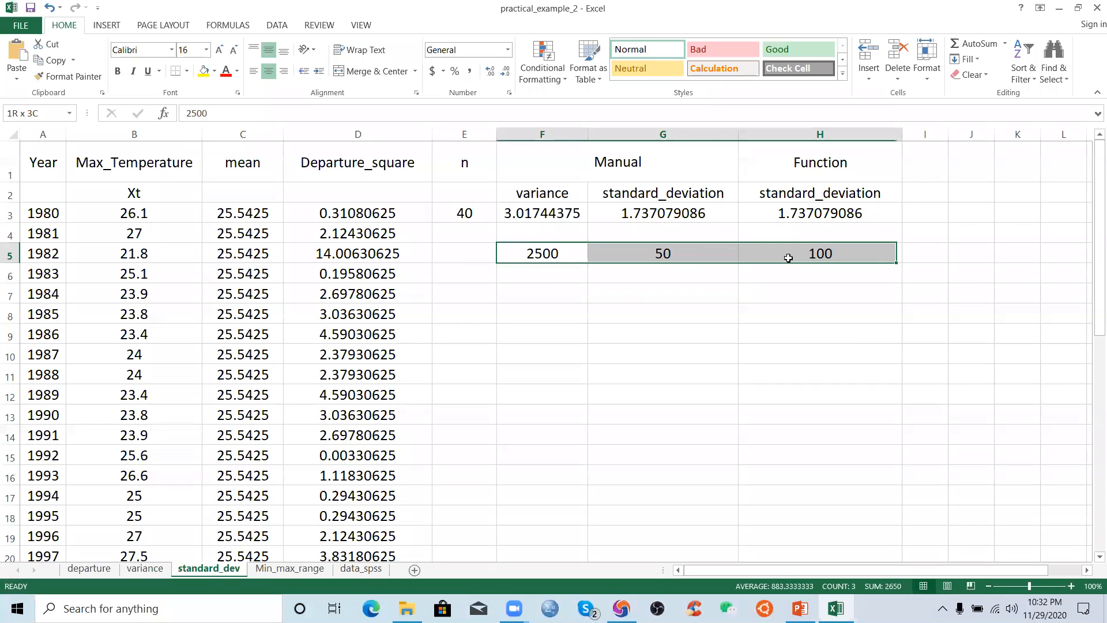
left_click(746, 294)
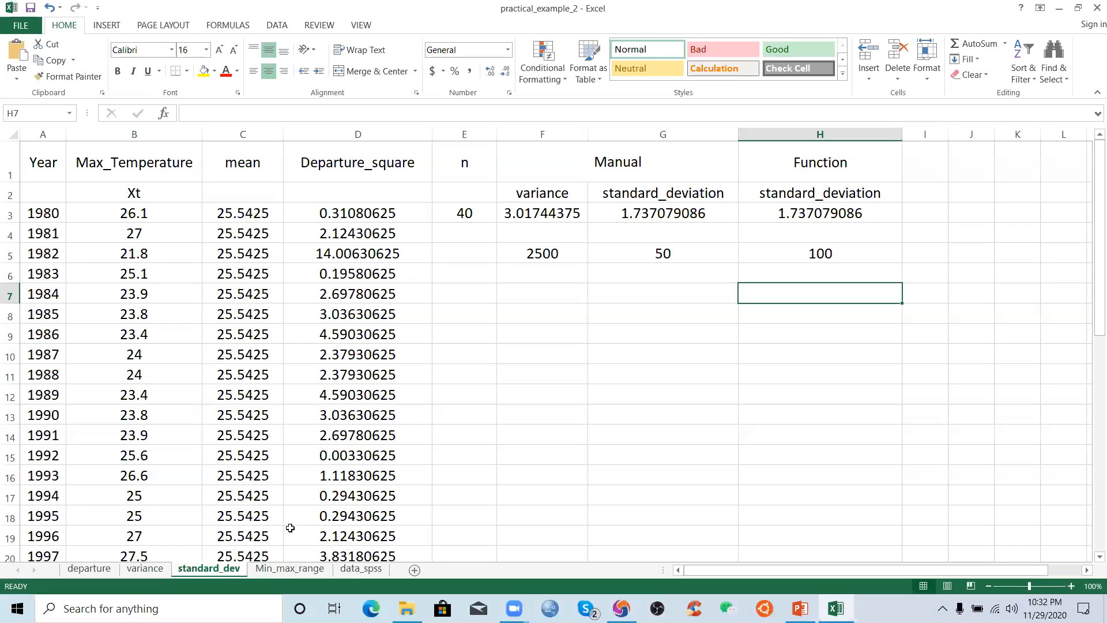
left_click(499, 432)
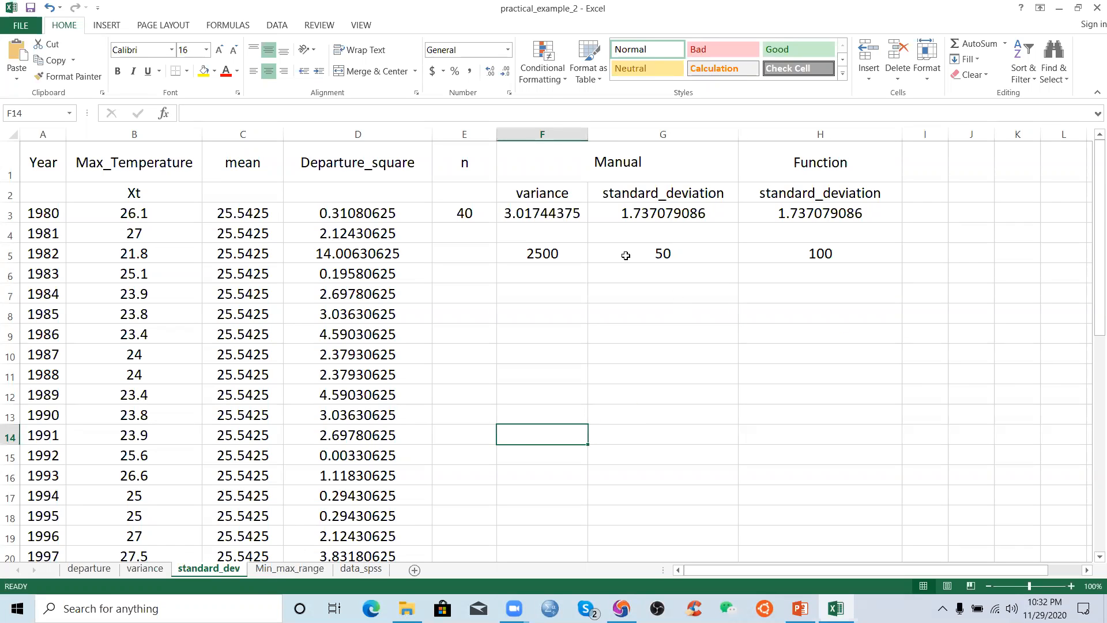
left_click_drag(510, 252, 821, 252)
left_click(640, 289)
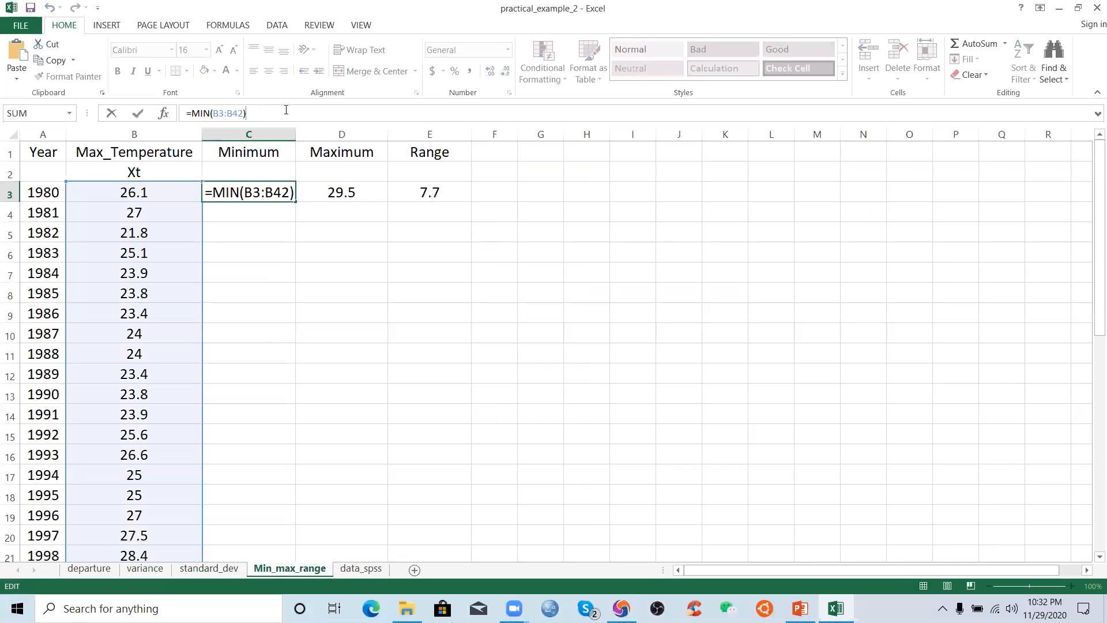
Examine the MIN formula in C3 and the MAX formula in D3 on the Min_max_range sheet
key("Return")
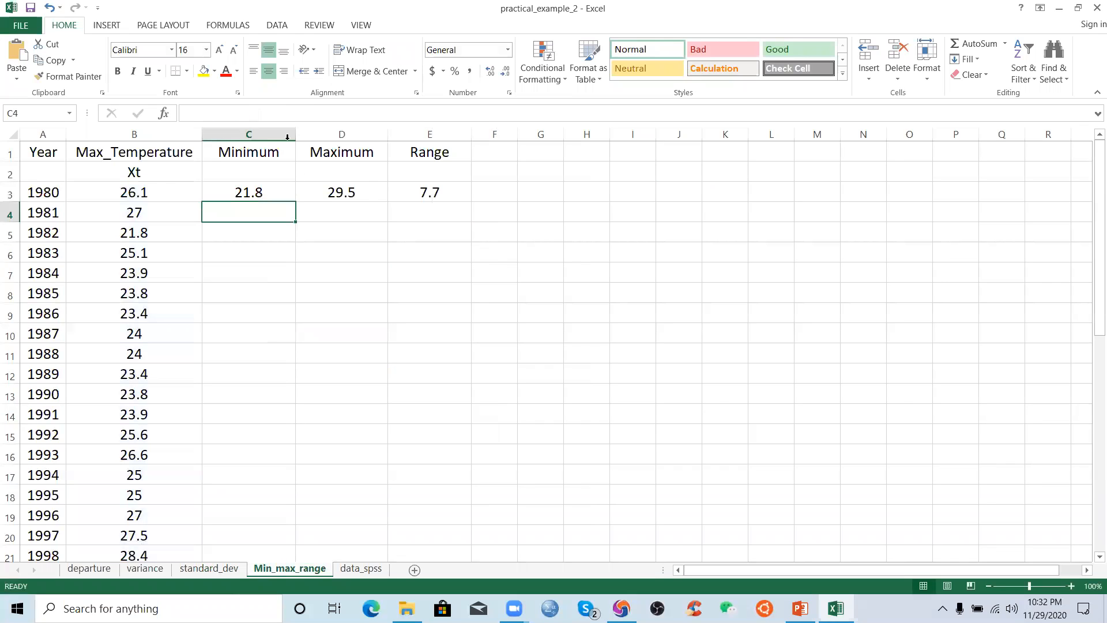
left_click(328, 190)
left_click(256, 112)
key("Return")
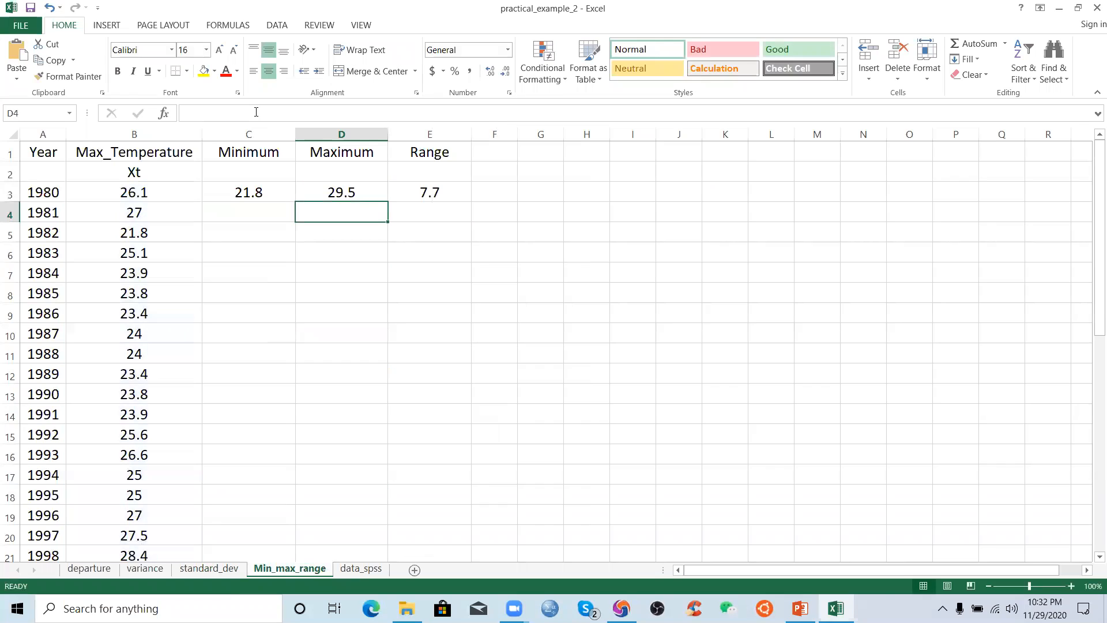
left_click(345, 189)
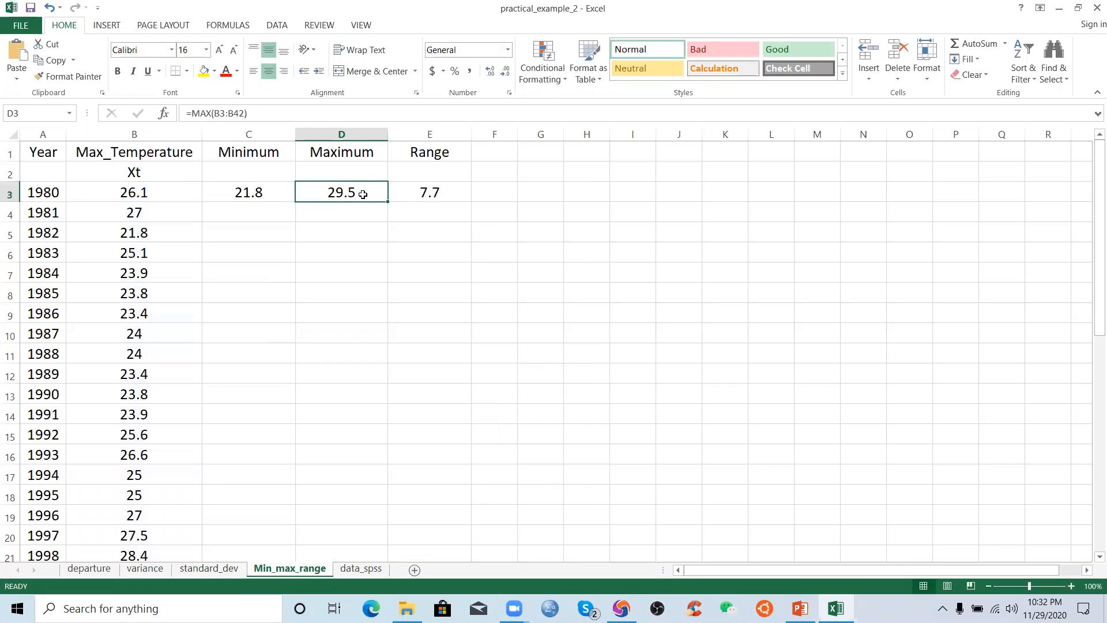
Examine the range formula in E3, which subtracts the minimum from the maximum
left_click(438, 190)
left_click(317, 114)
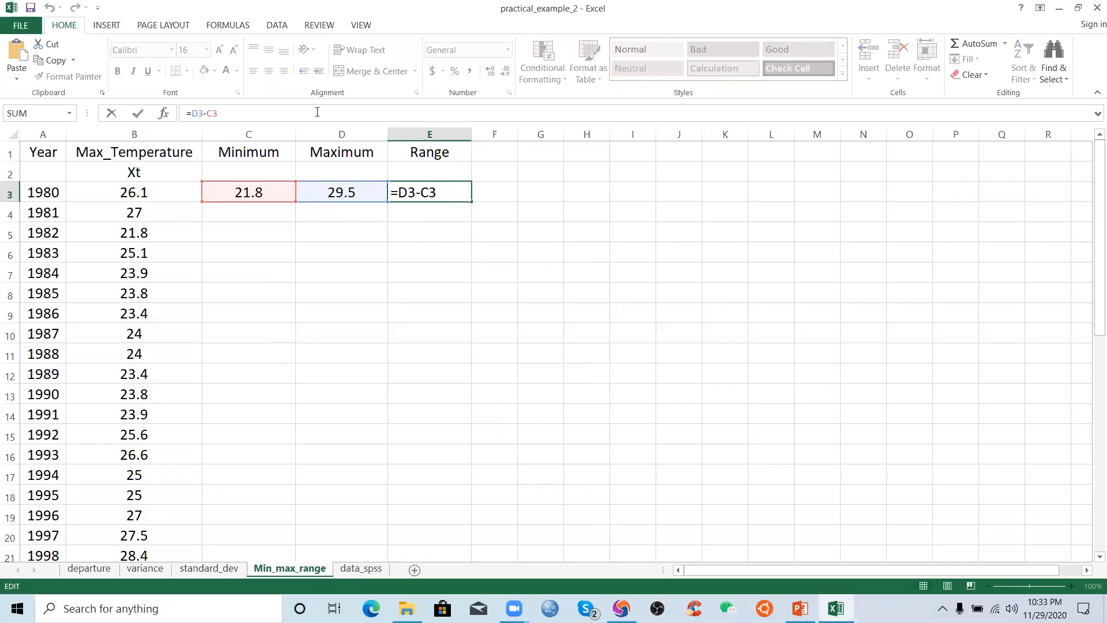
key("Return")
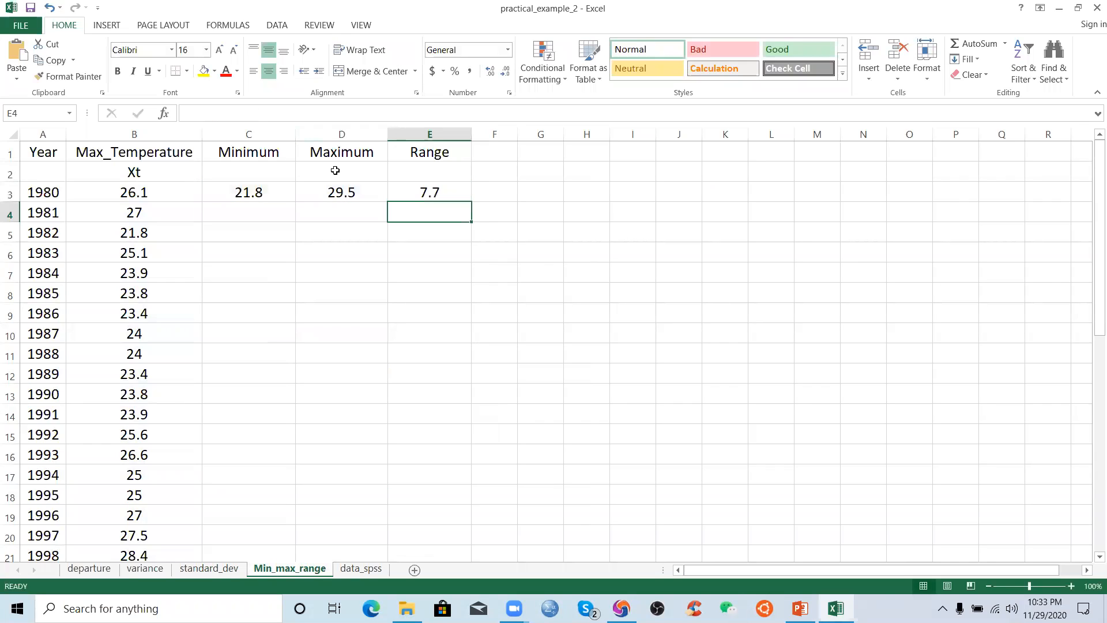
left_click(454, 193)
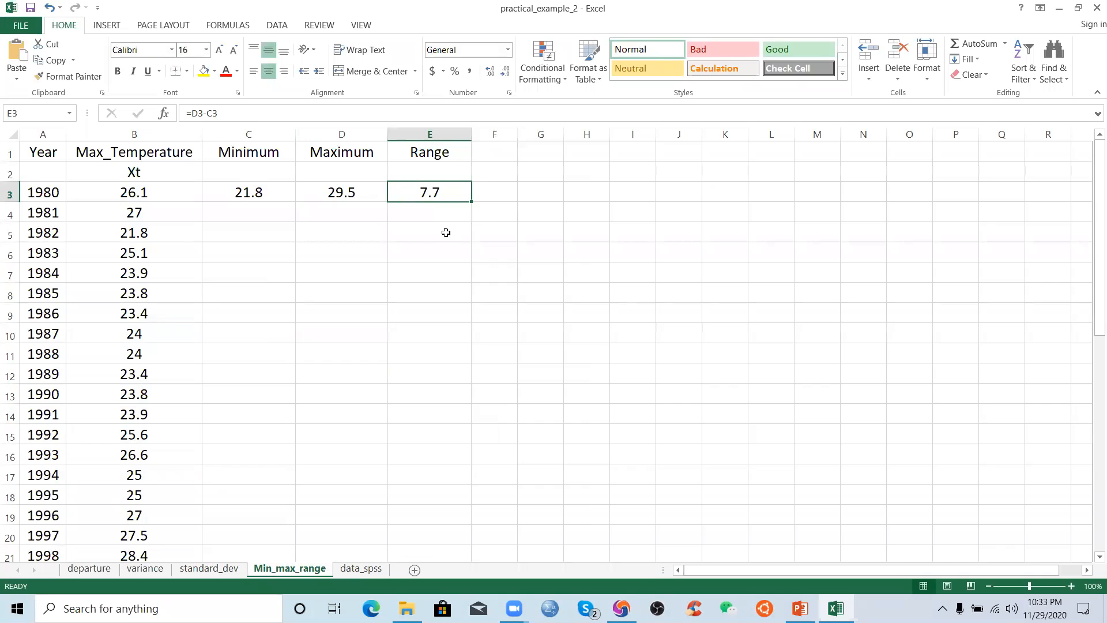
left_click(444, 232)
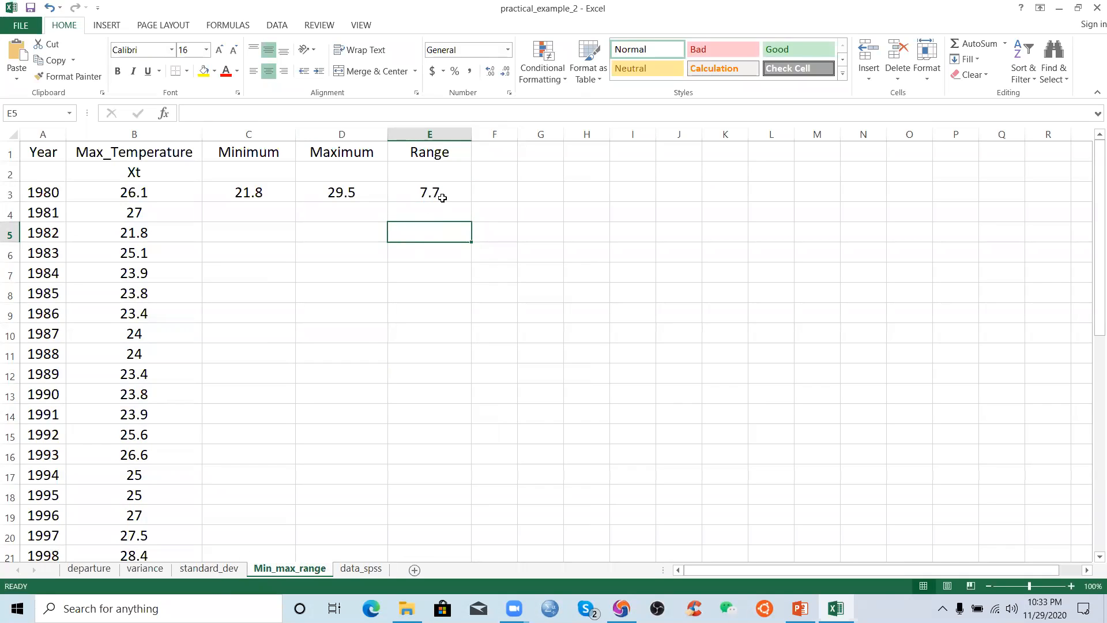
Enter the range value 7.7 in cell I3 of the standard_dev sheet
left_click(207, 568)
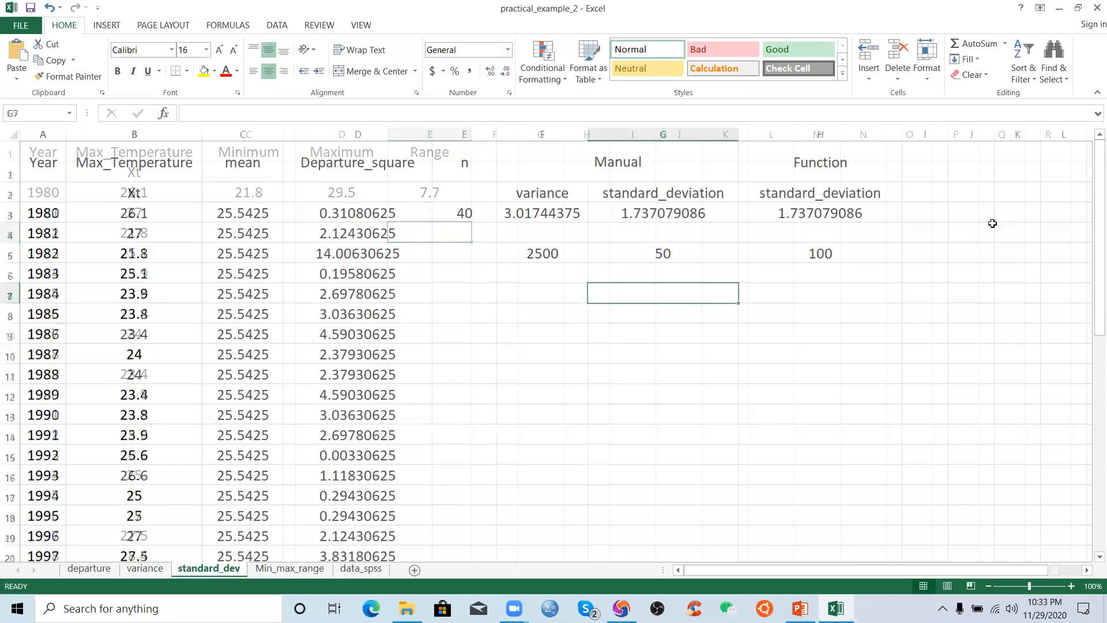
left_click(943, 215)
type("7.7")
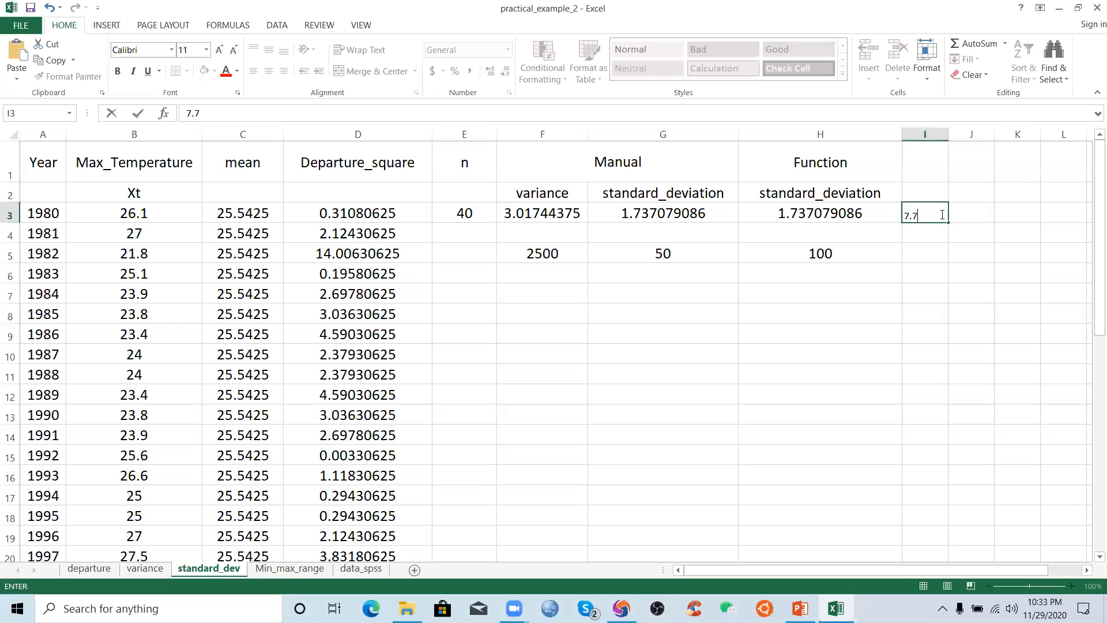
left_click(975, 248)
left_click(939, 218)
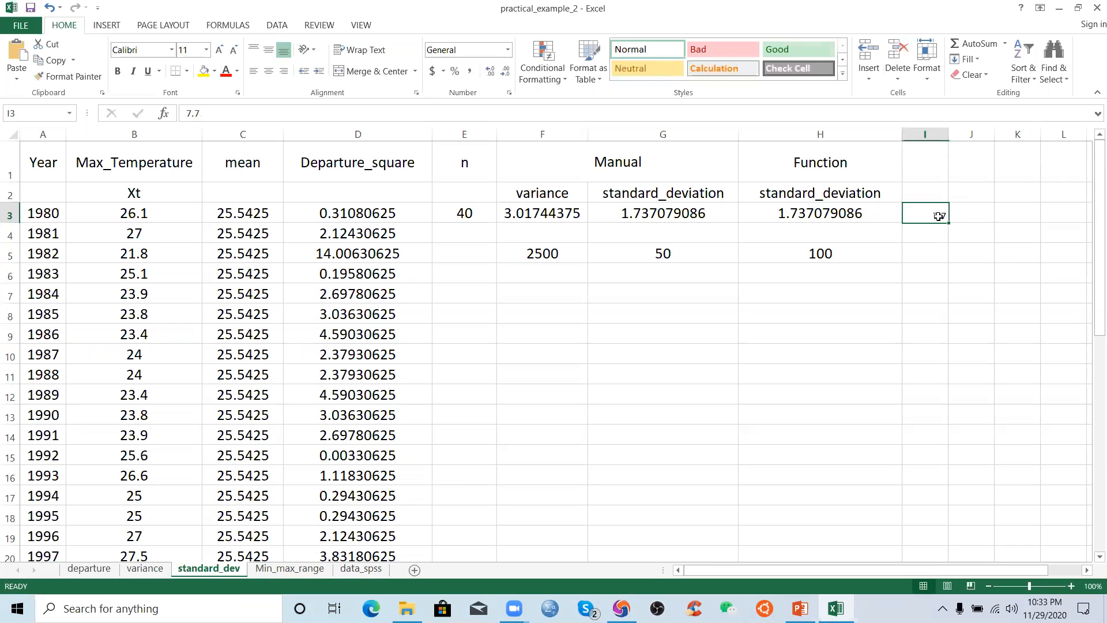
Increase the font size of the range value in I3 to 18
left_click(832, 212)
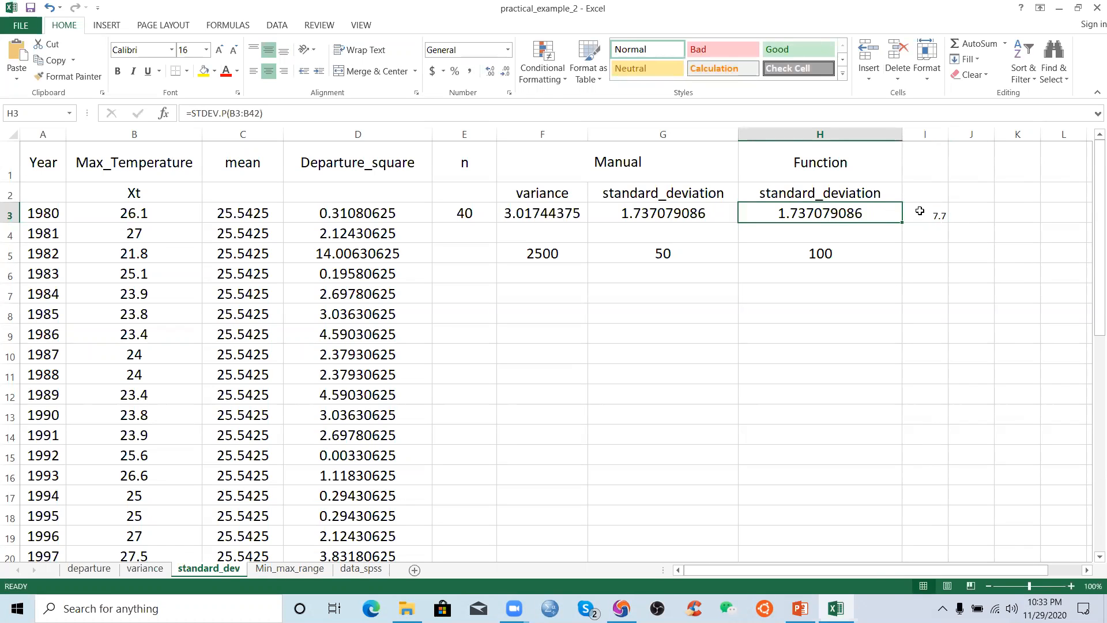
left_click(919, 213)
left_click(221, 51)
left_click(220, 51)
left_click(221, 50)
left_click(935, 298)
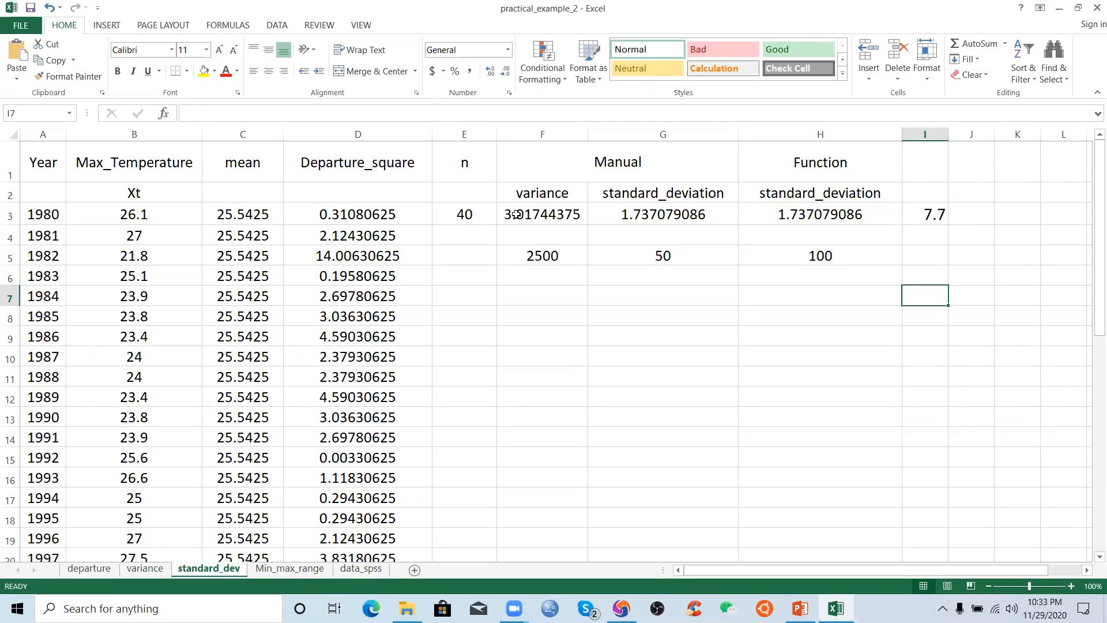
Compare the manual variance and standard deviation in F3:G3 with the range value in I3
left_click(517, 214)
left_click_drag(629, 218, 701, 217)
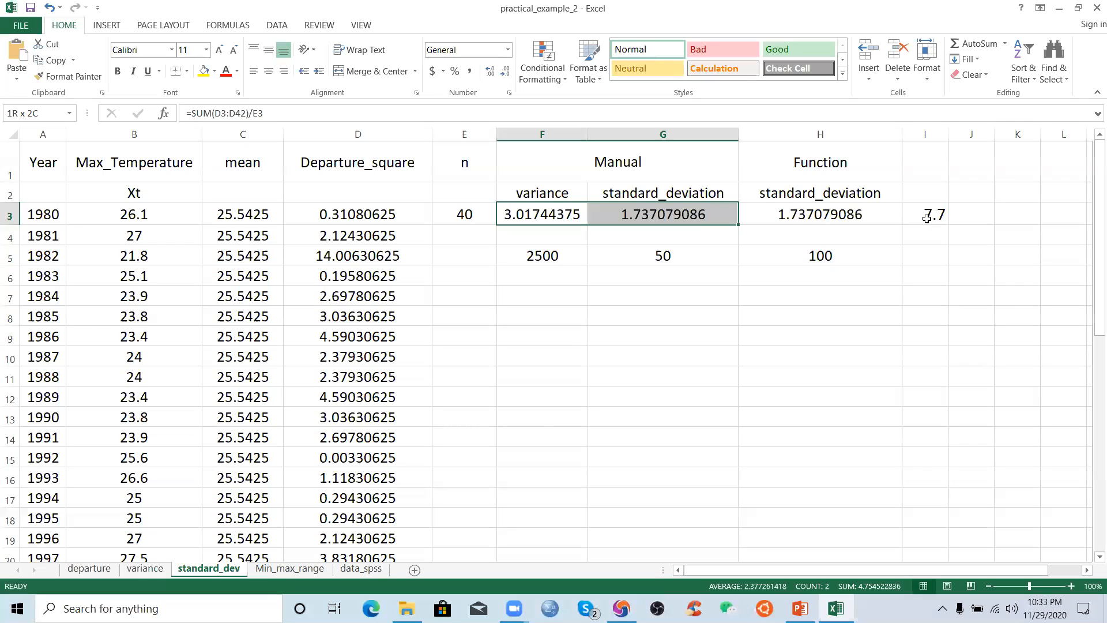
left_click(816, 257)
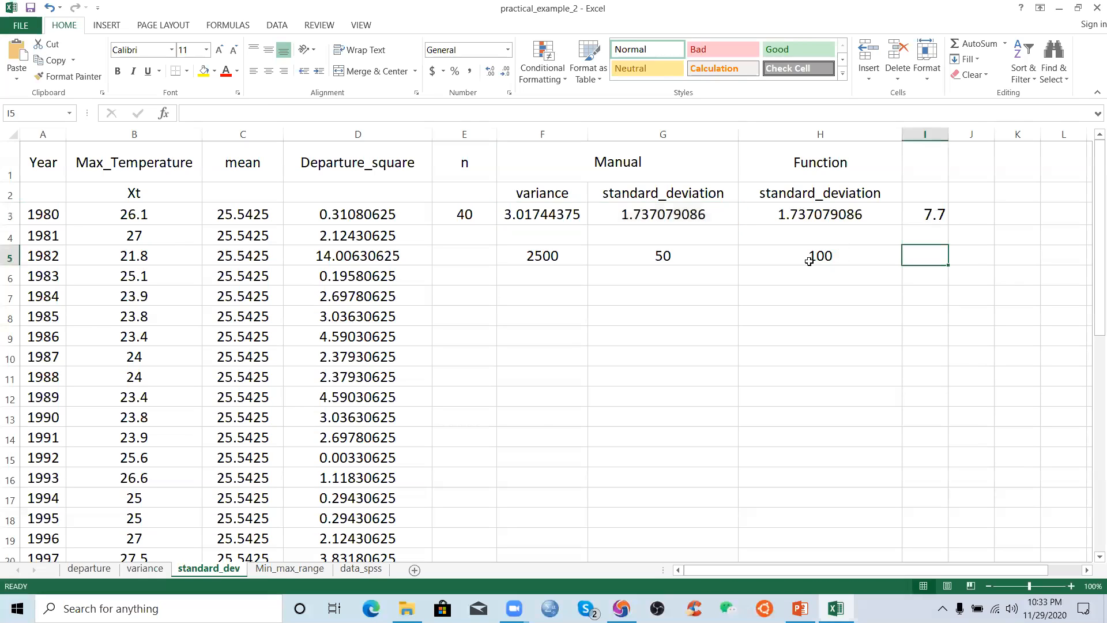
Enter 25.4 in J3 beside the range value and increase its font size to 18
left_click(970, 212)
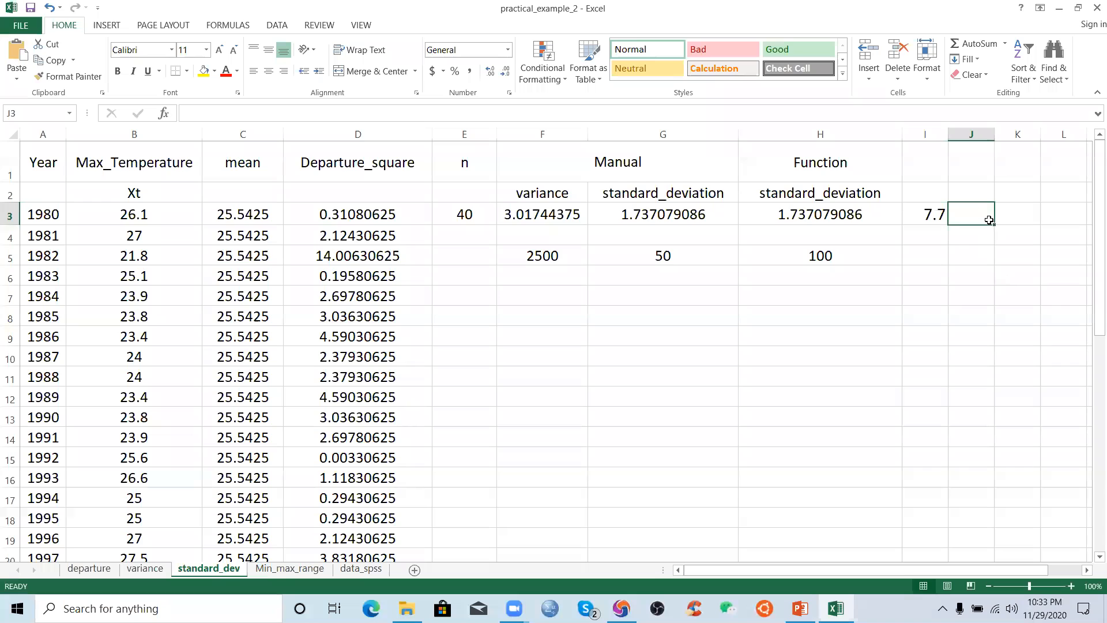
type("25.4")
left_click(219, 52)
left_click(219, 52)
left_click(219, 52)
left_click(219, 52)
left_click(745, 313)
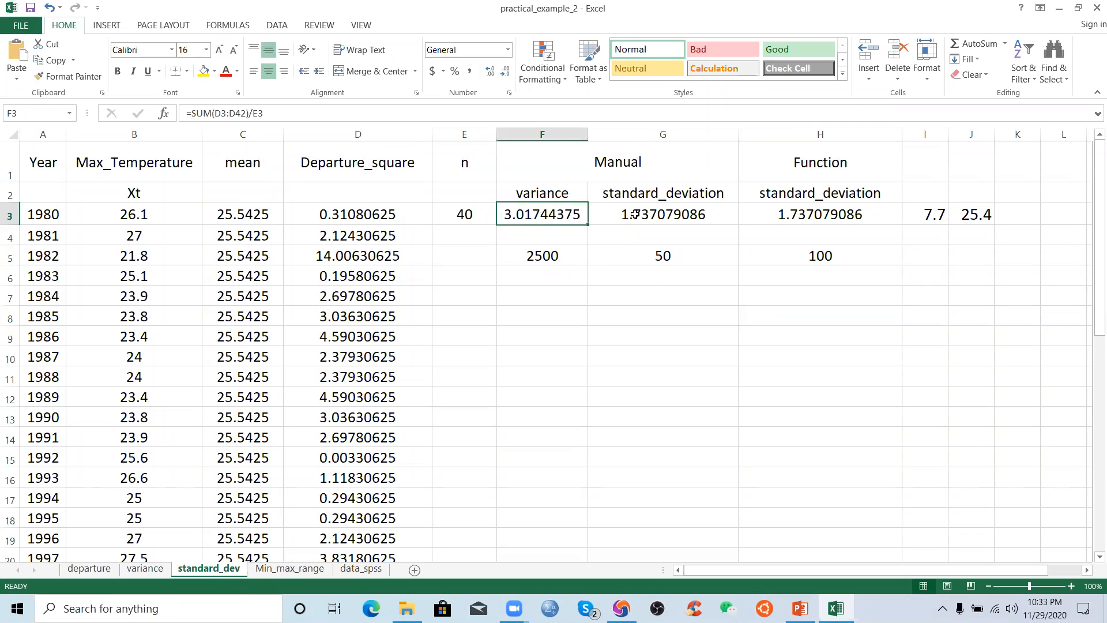
Compare the range value in I3 with the value in J3
left_click(986, 214)
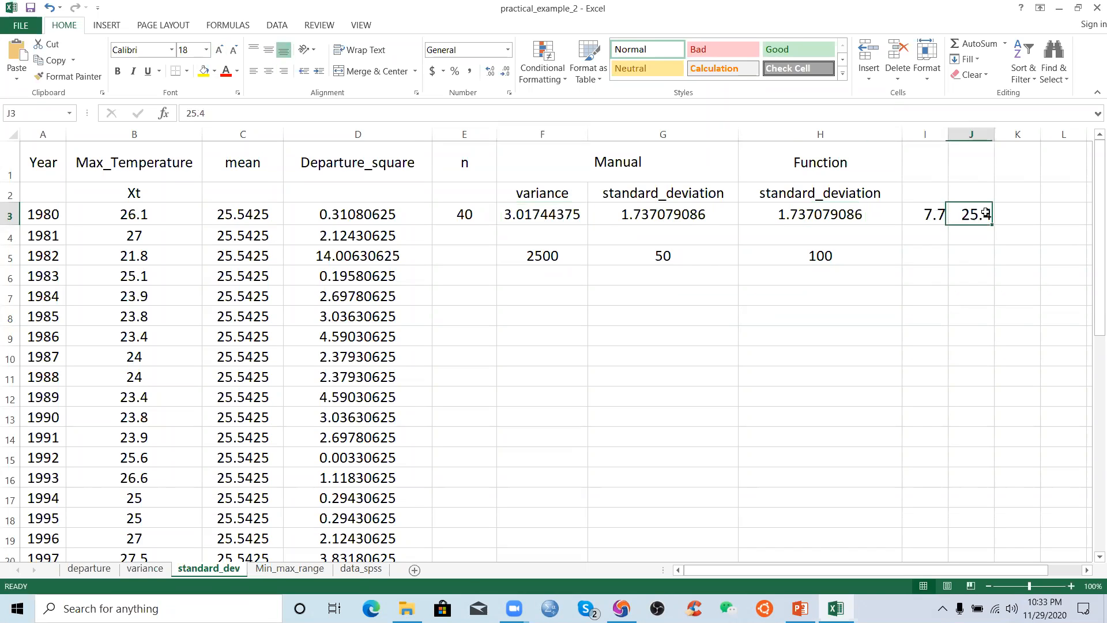
left_click(932, 217)
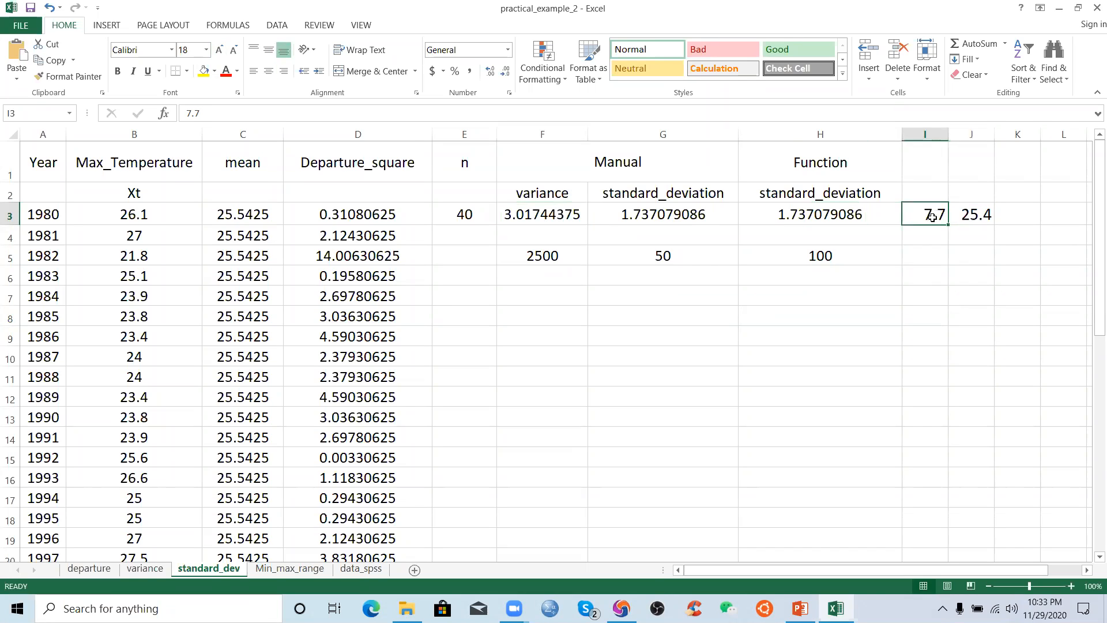
left_click(978, 213)
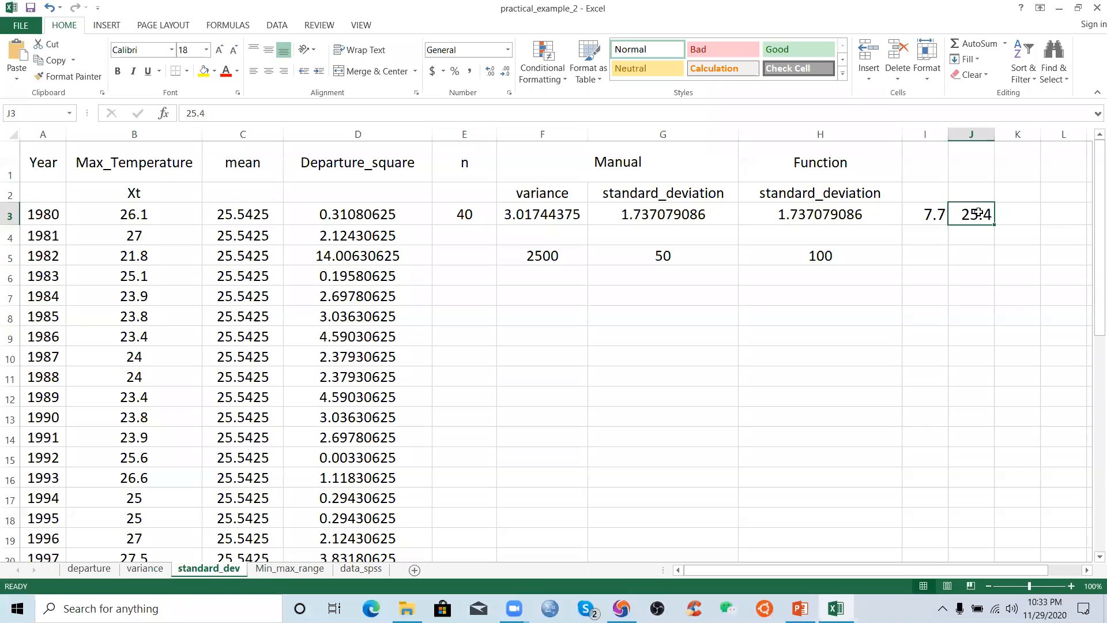
left_click(967, 294)
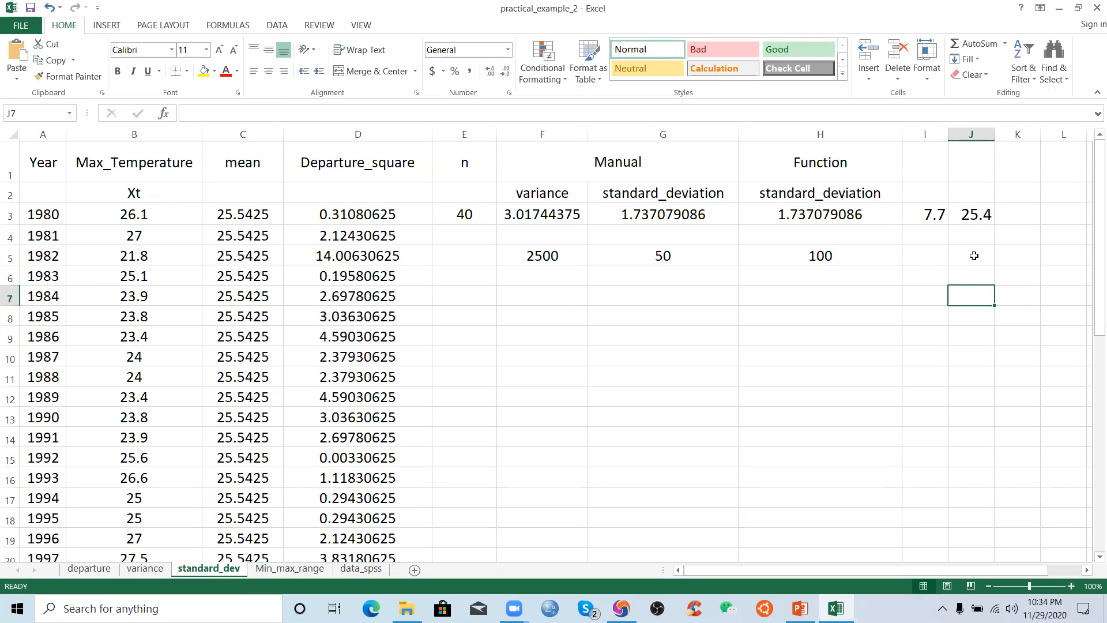
left_click(933, 216)
scroll(164, 375, "down", 2)
scroll(165, 375, "down", 1)
scroll(144, 375, "up", 3)
left_click(1018, 228)
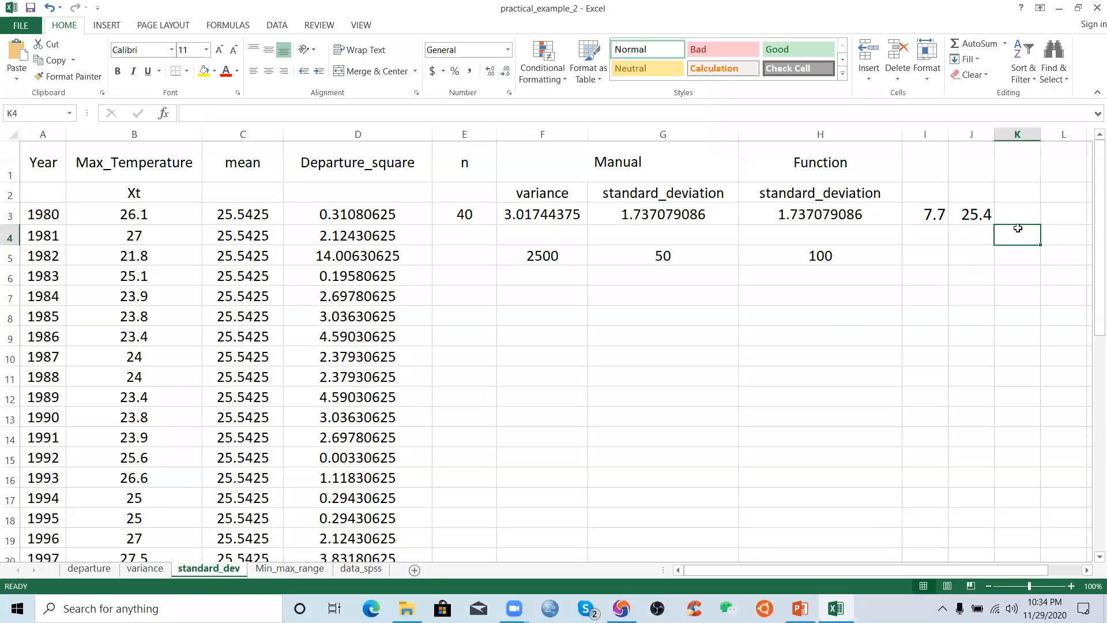
left_click(975, 213)
left_click(963, 231)
left_click(941, 218)
left_click(990, 217)
left_click(969, 252)
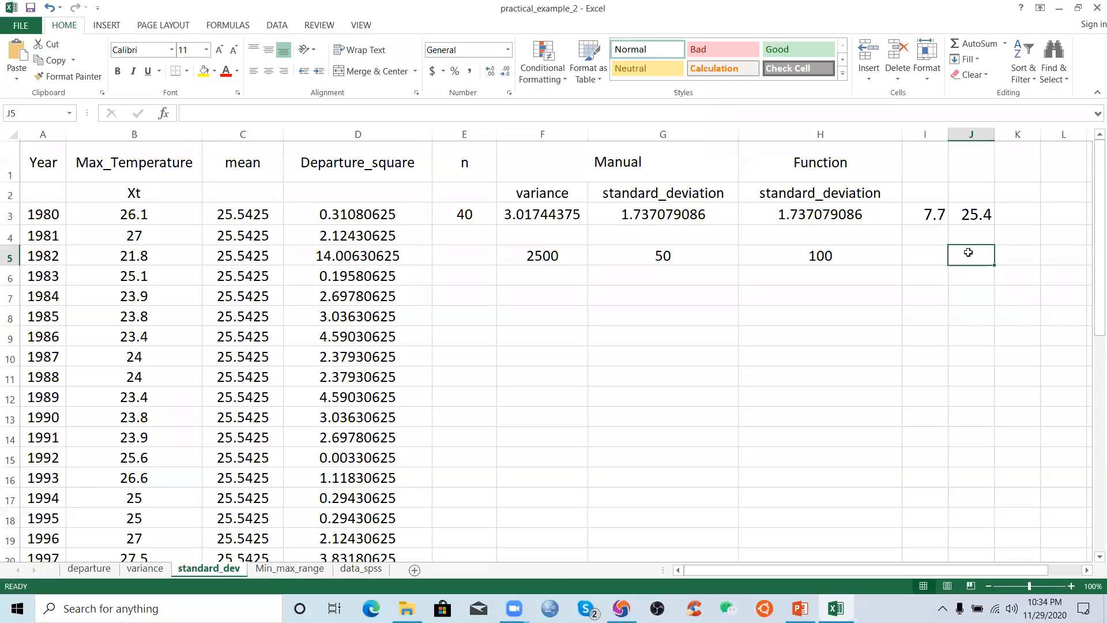
Examine the minimum and maximum values in C1:D3 on the Min_max_range sheet
left_click(291, 569)
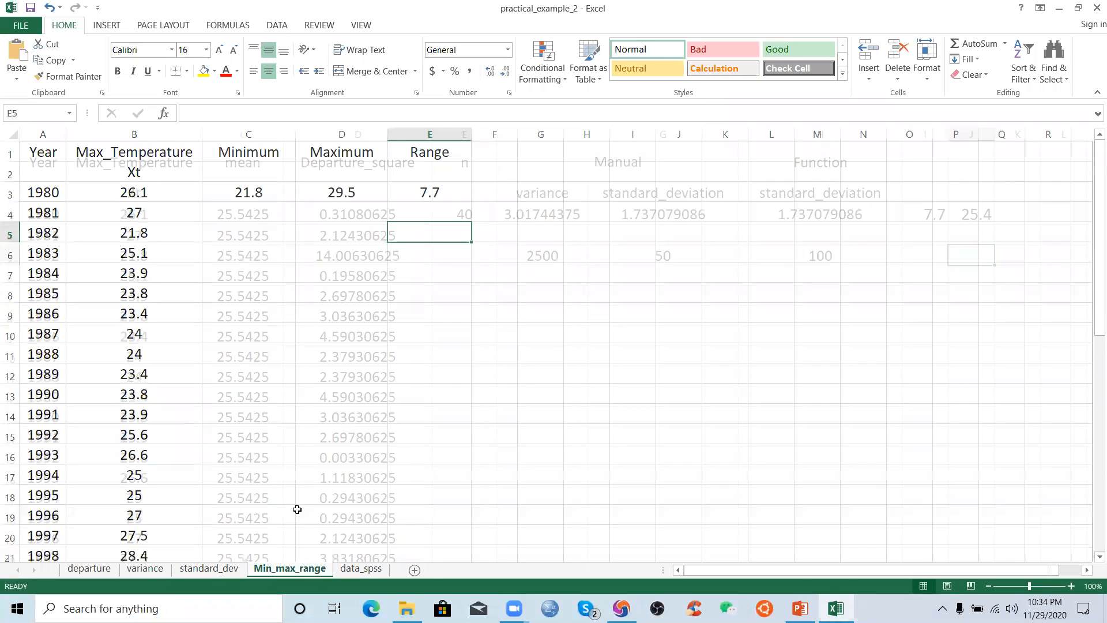
left_click(225, 151)
left_click(348, 185, "shift")
left_click(622, 210)
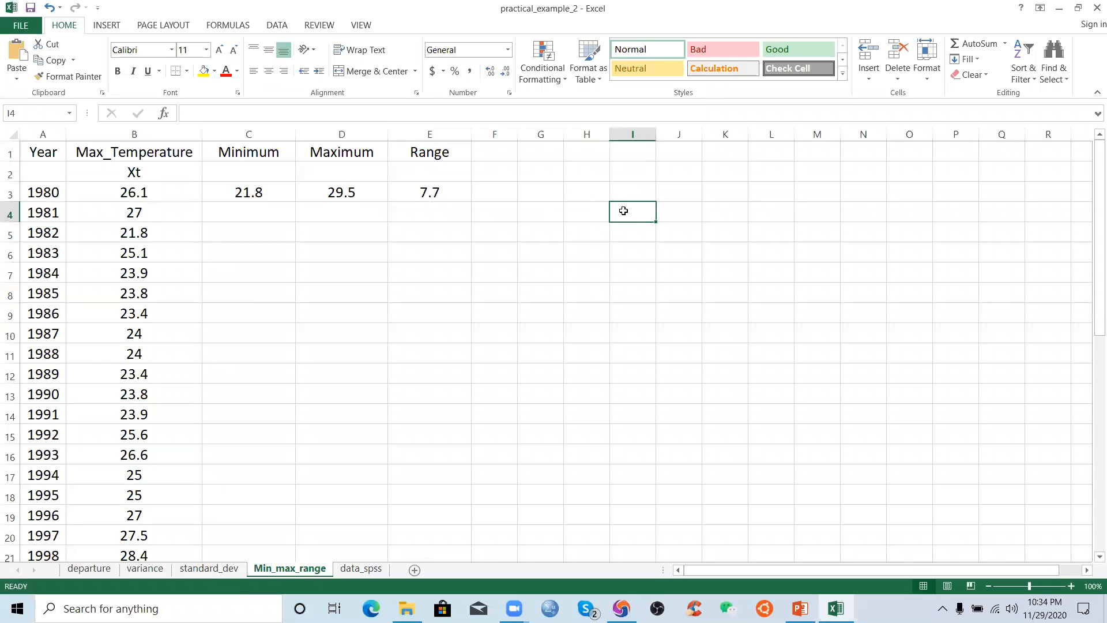
left_click_drag(207, 146, 346, 185)
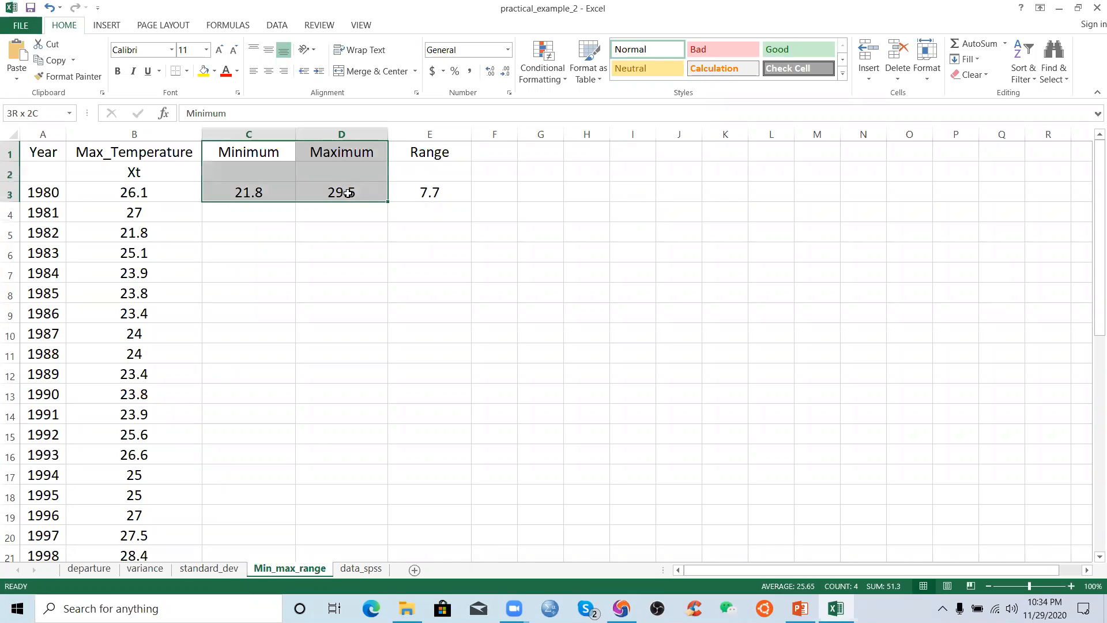
left_click(491, 221)
left_click_drag(236, 153, 366, 189)
left_click(341, 253)
left_click_drag(242, 151, 345, 192)
left_click(475, 254)
left_click_drag(252, 157, 340, 192)
left_click(450, 257)
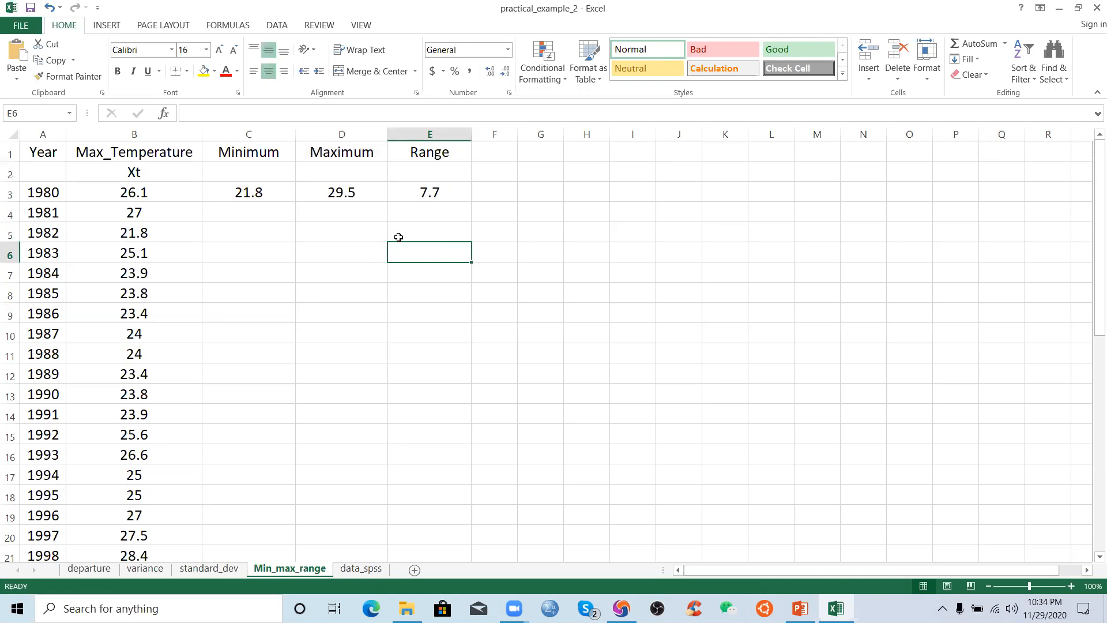
Highlight the Minimum and Maximum headings with their values in C1:D3 and review the two extremes
left_click_drag(246, 151, 346, 193)
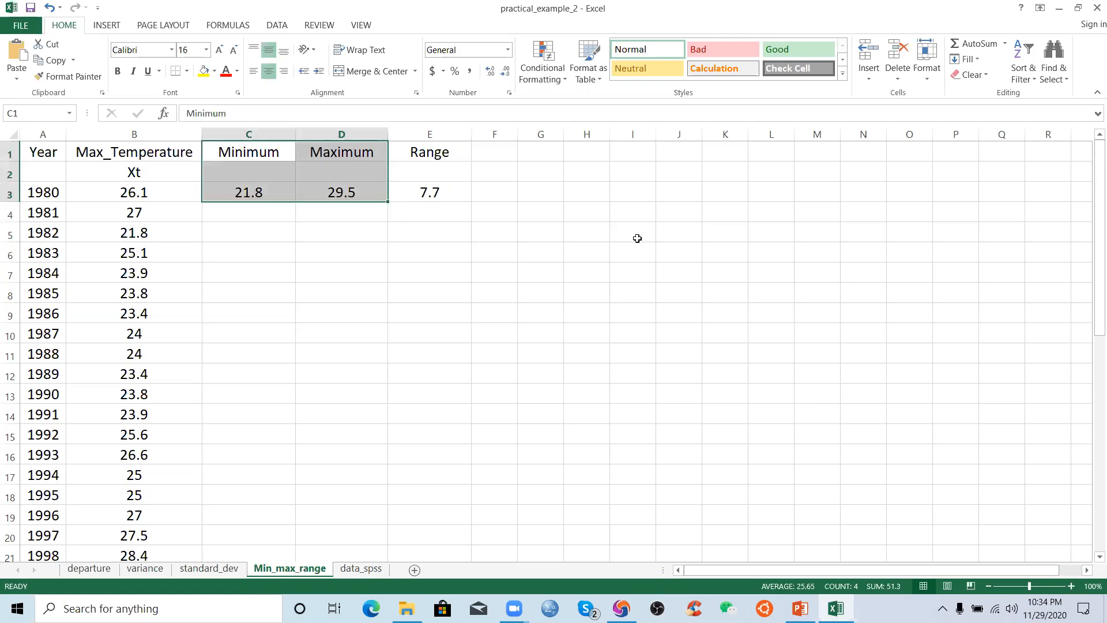
left_click(637, 238)
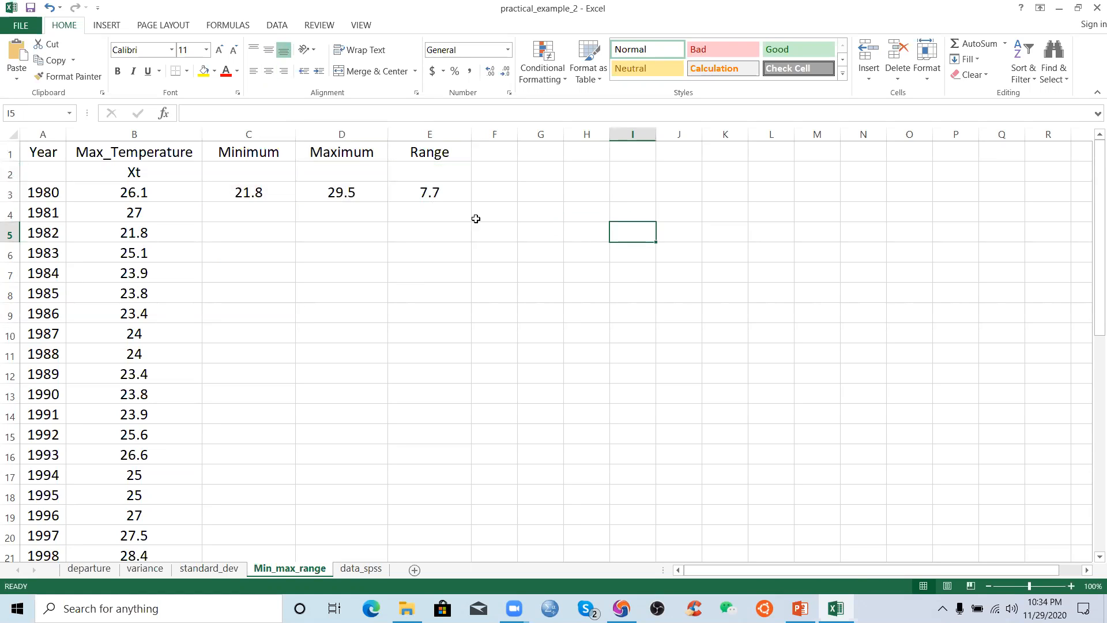
left_click_drag(229, 153, 330, 196)
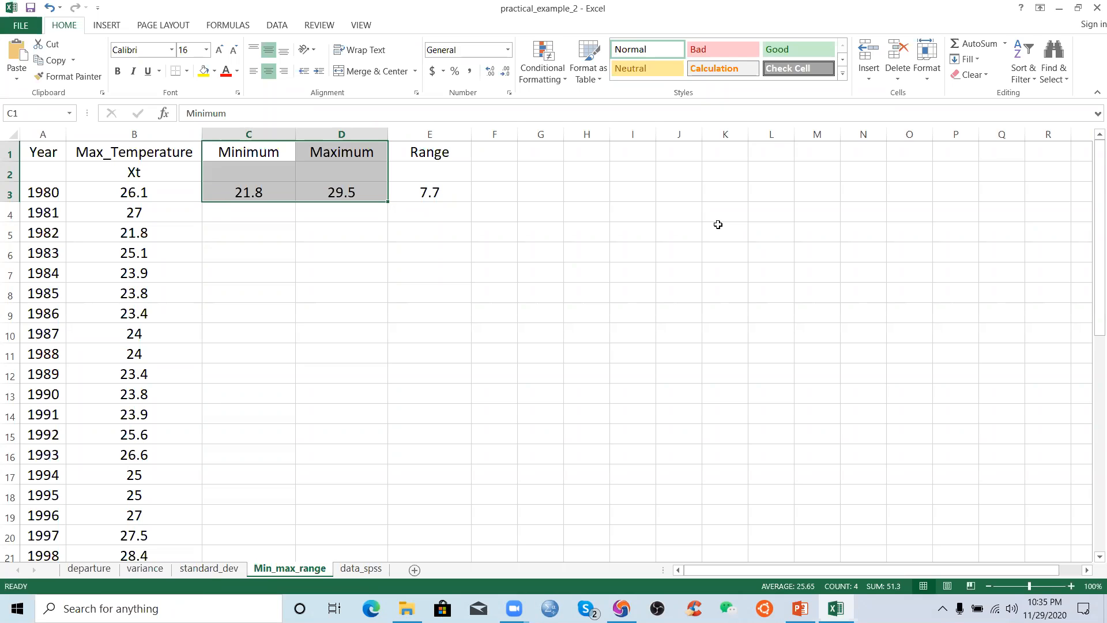
left_click(715, 224)
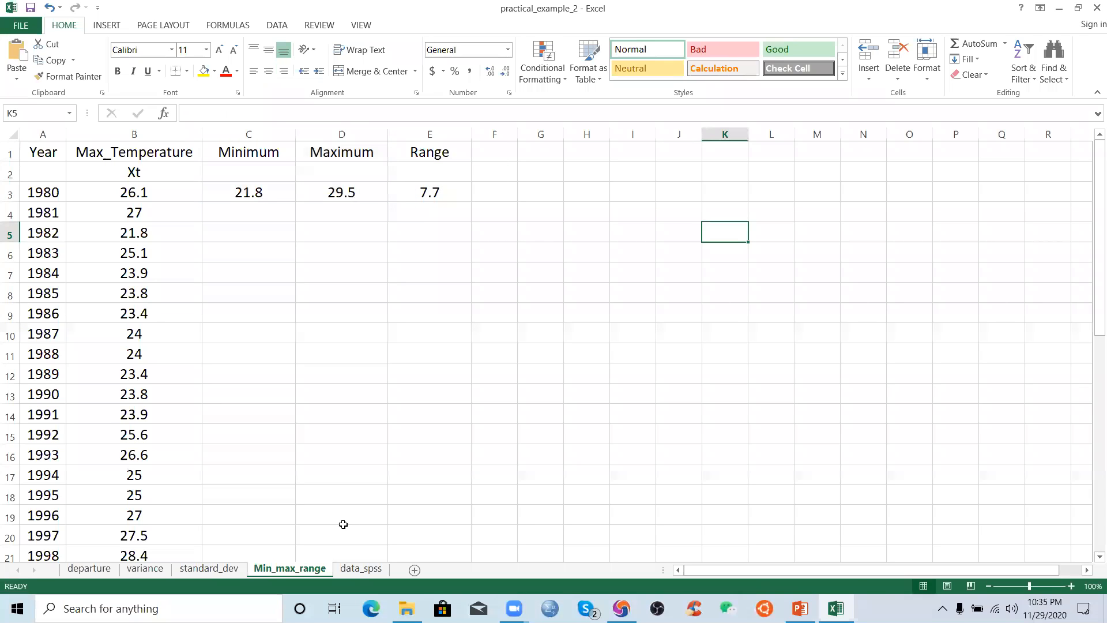
Examine the Temperature column on the data_spss sheet from its first rows down to the end of the data
left_click(359, 569)
left_click(115, 233)
scroll(87, 295, "down", 6)
scroll(87, 295, "down", 6)
scroll(87, 297, "up", 12)
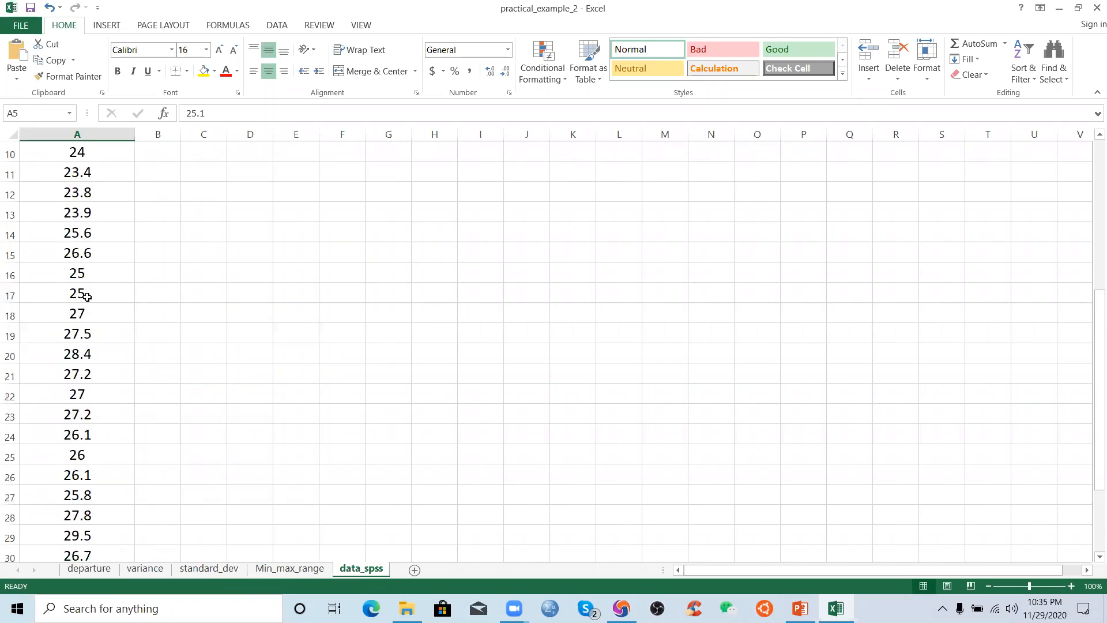
left_click(215, 217)
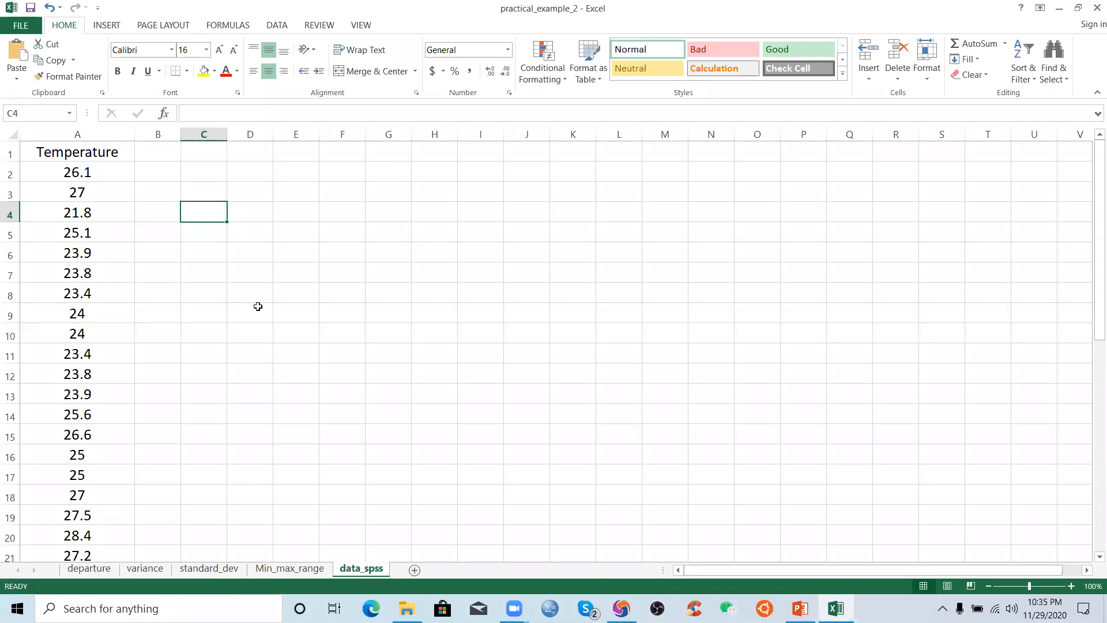
left_click(563, 76)
left_click(433, 327)
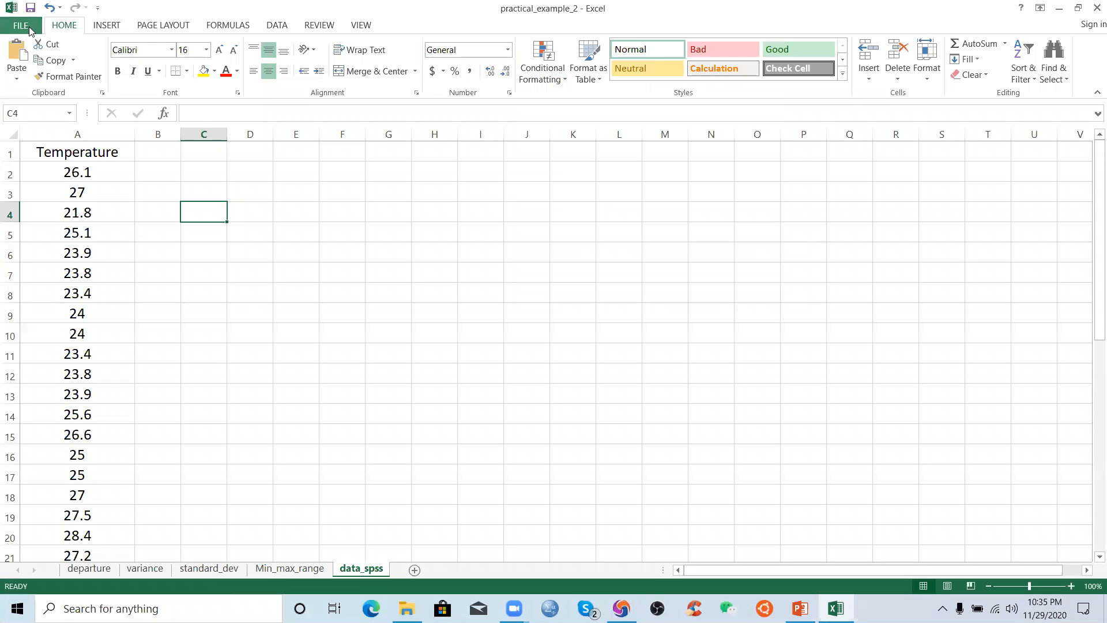
Try to activate the inactive Analysis ToolPak add-in through the Excel add-in options
left_click(277, 26)
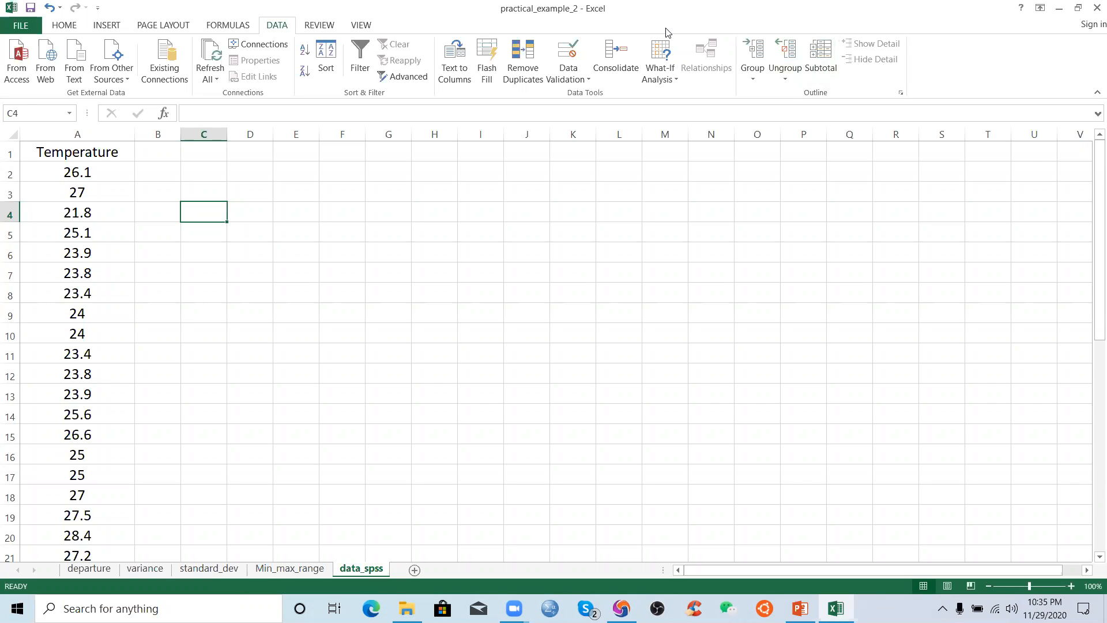
left_click(22, 27)
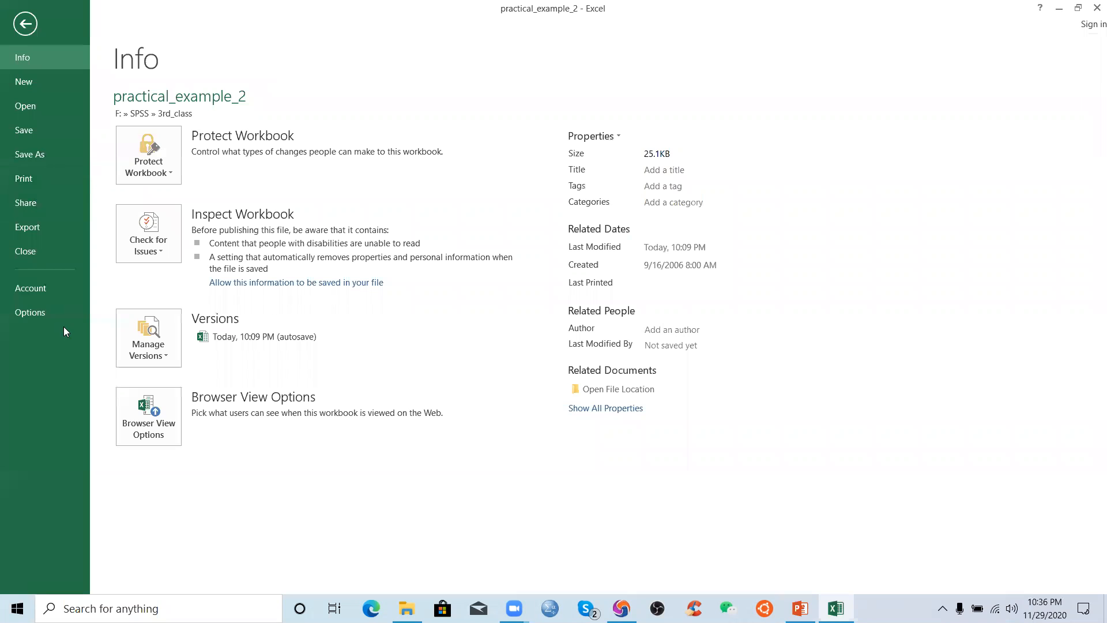
left_click(27, 313)
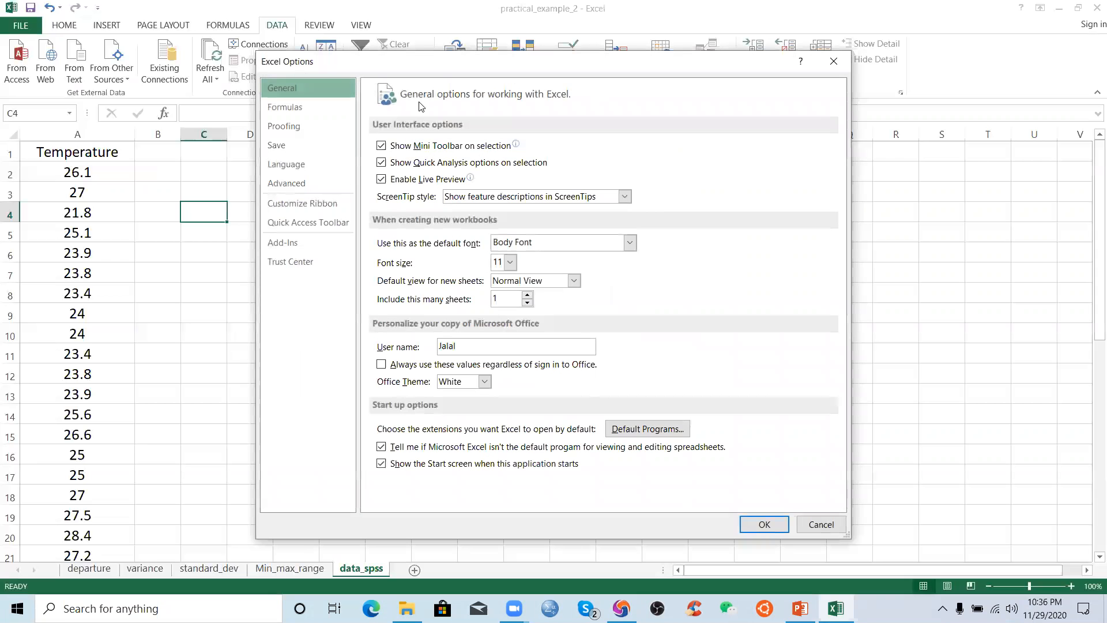
left_click(289, 249)
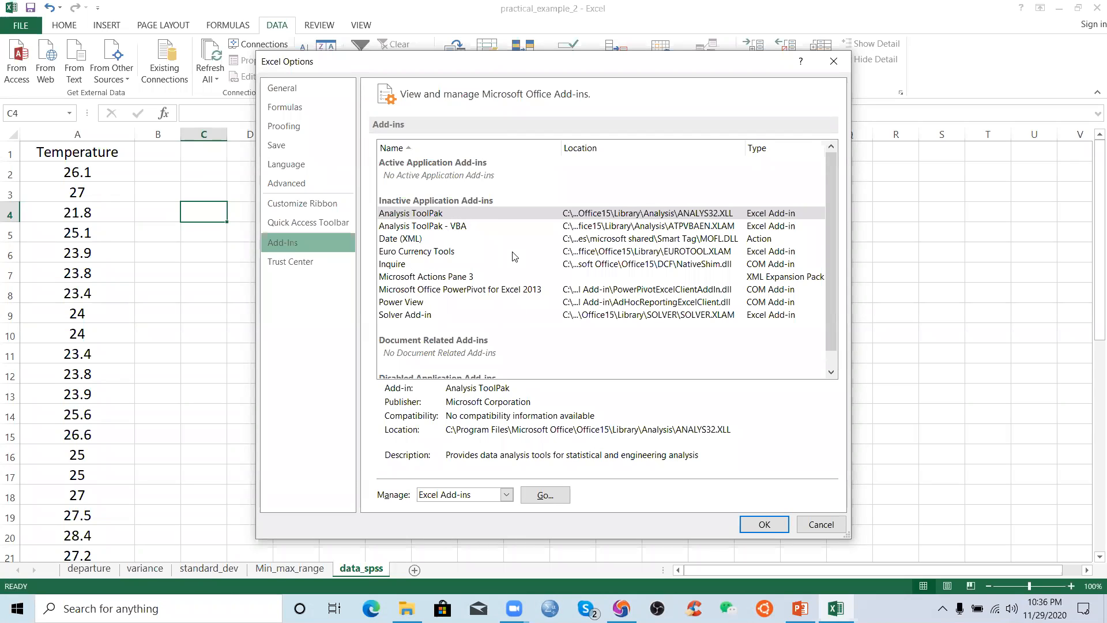
left_click(441, 214)
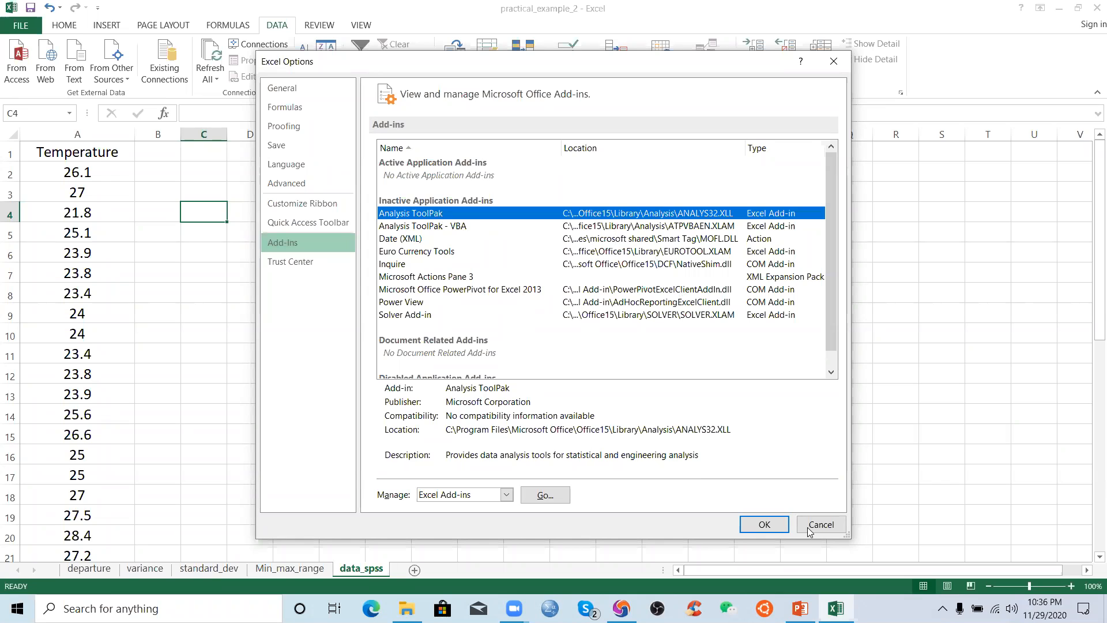
left_click(764, 524)
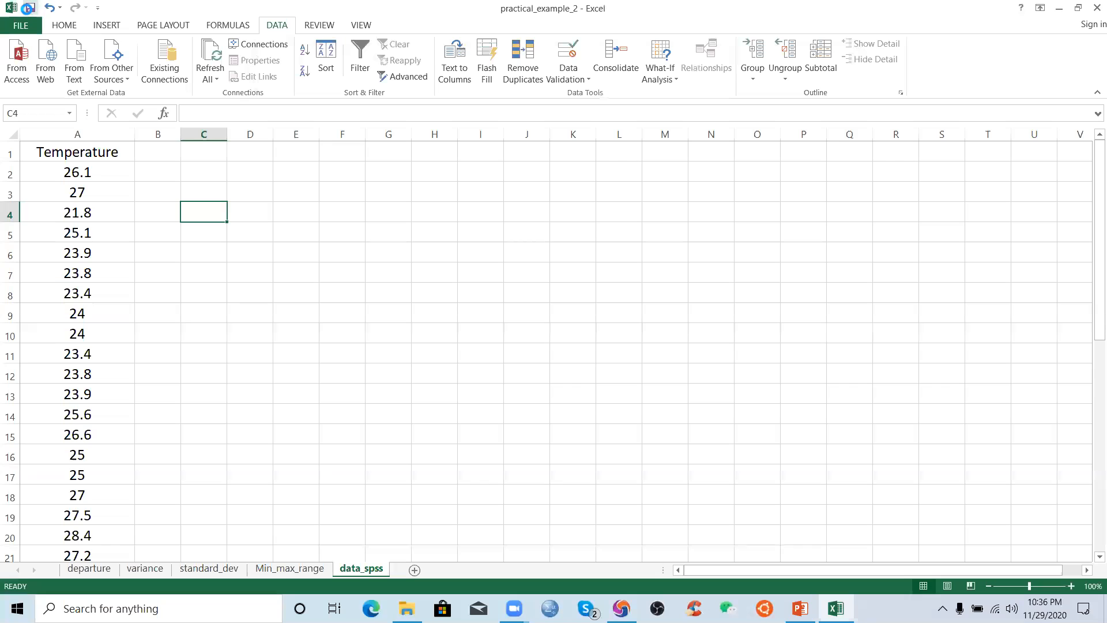
Close and reopen the practical_example_2 workbook from the 3rd_class folder, and check the data tools for the analysis command
left_click(1092, 10)
left_click(412, 602)
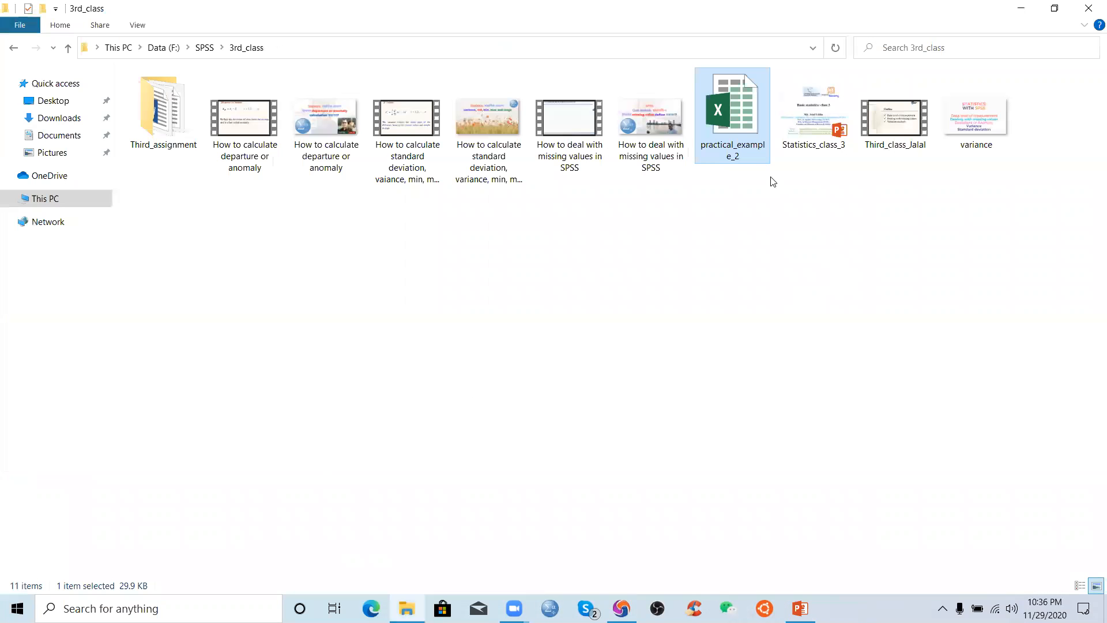
left_click(749, 135)
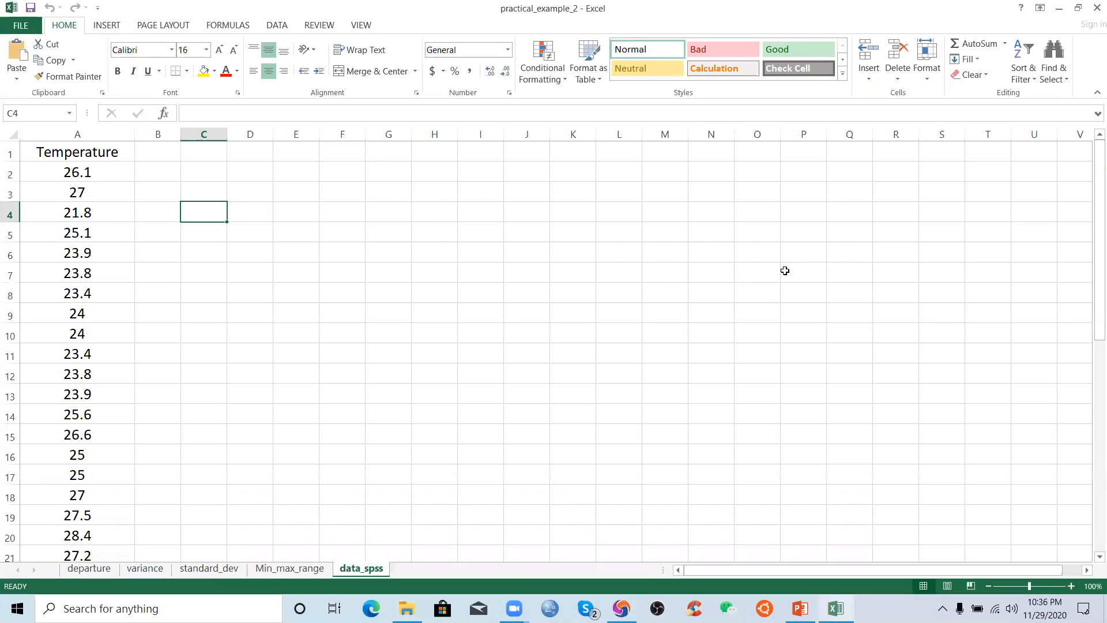
left_click(284, 29)
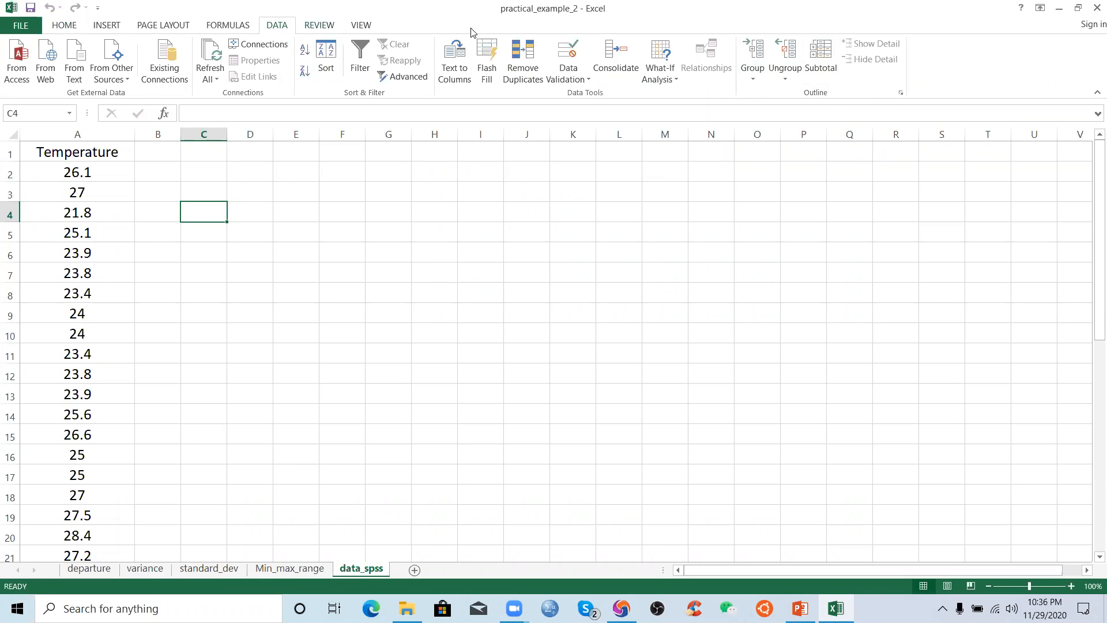
left_click(317, 27)
left_click(271, 28)
Review the add-in list in the Excel options and try again to activate Analysis ToolPak with Excel Add-ins as the managed type
left_click(21, 25)
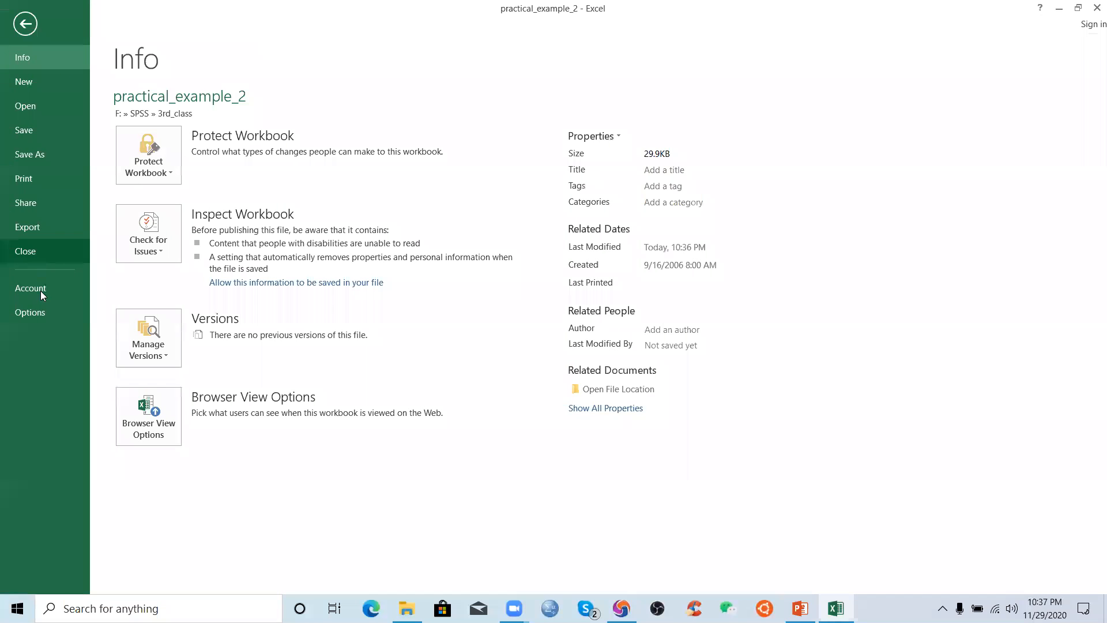
left_click(42, 312)
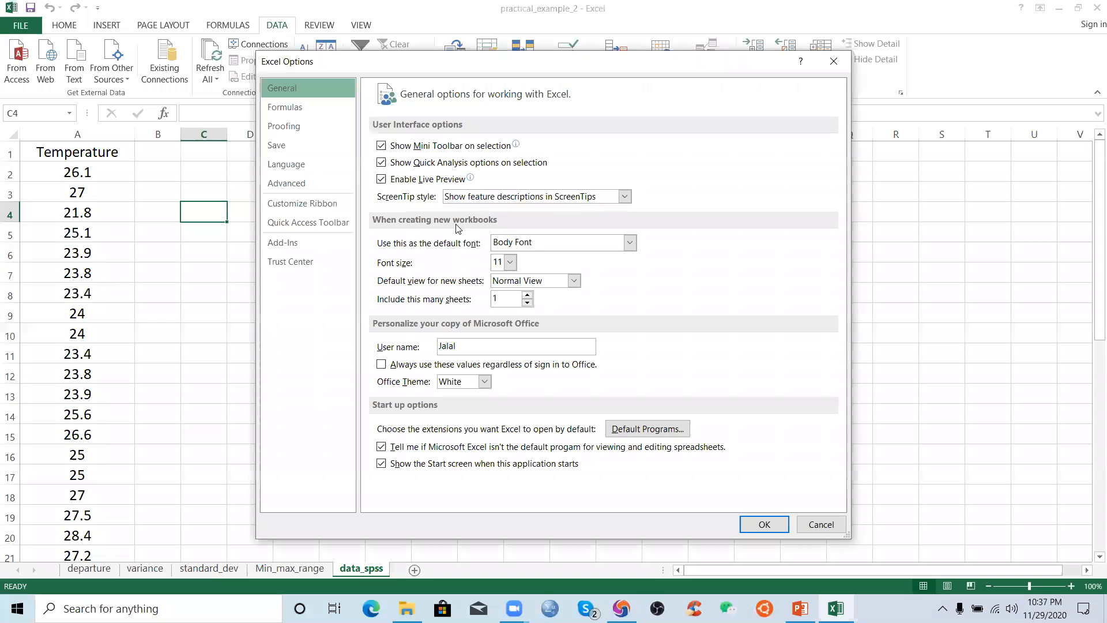
left_click(290, 242)
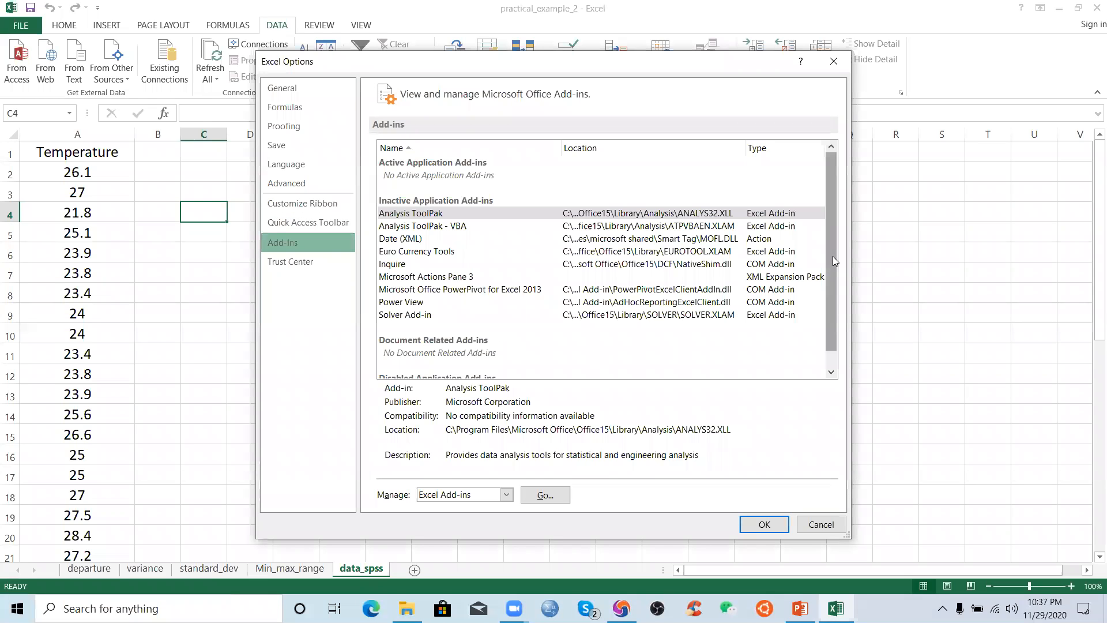
scroll(778, 329, "down", 1)
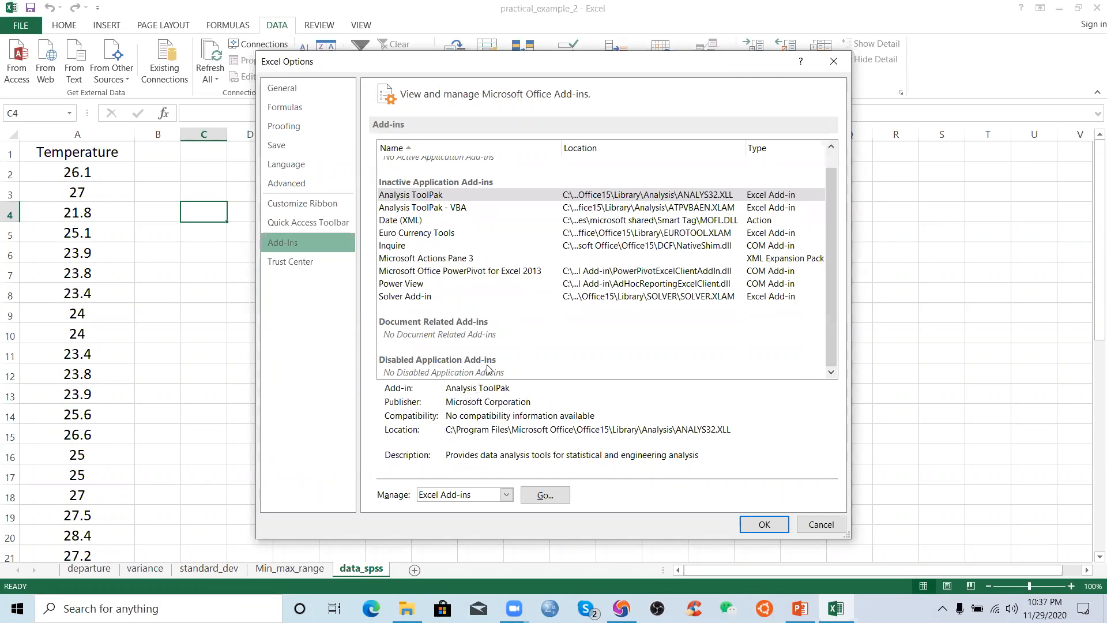
left_click(505, 494)
left_click(601, 445)
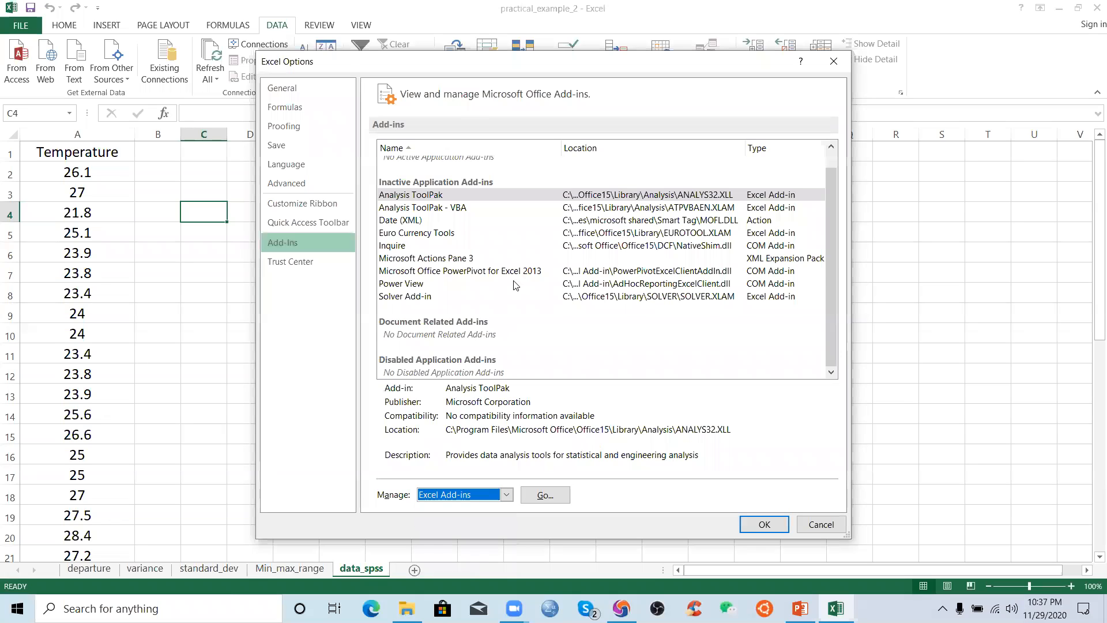
scroll(470, 242, "up", 1)
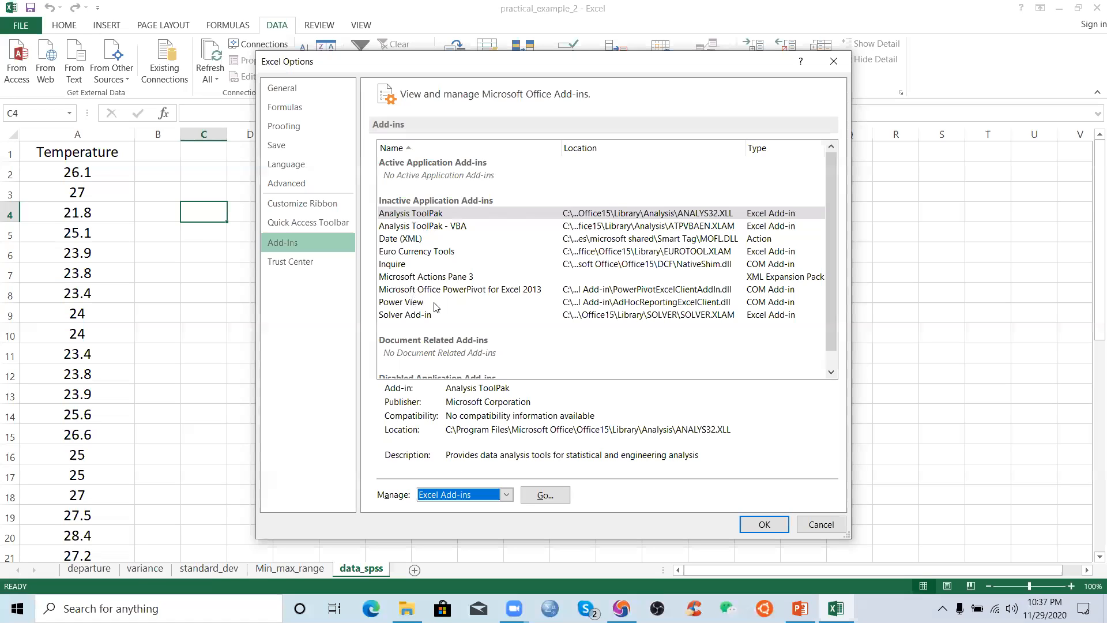
left_click(455, 290)
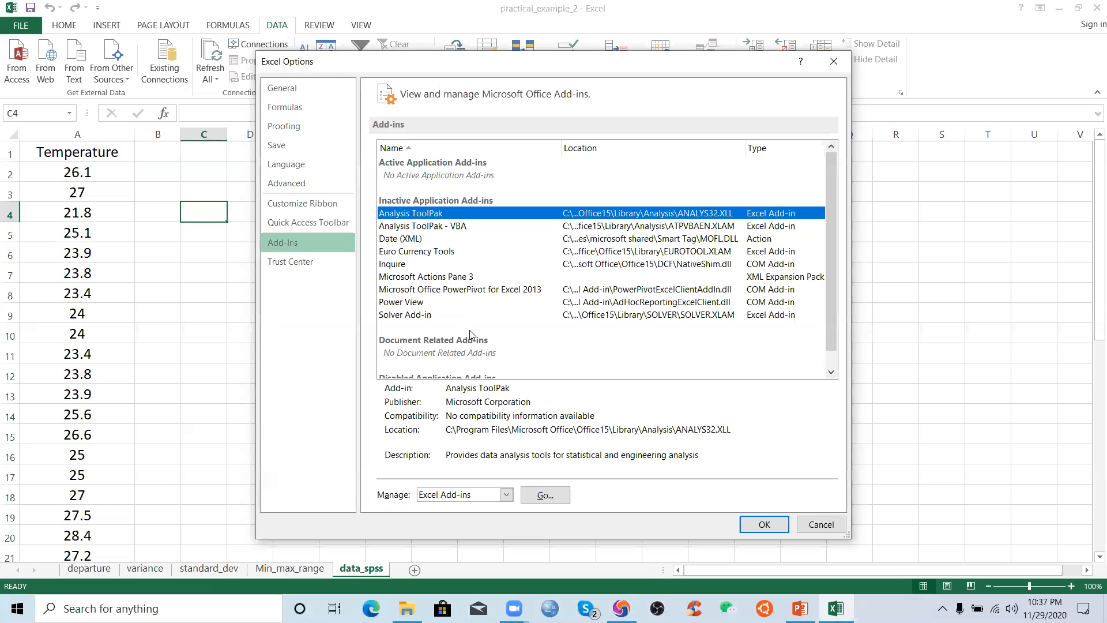
scroll(470, 334, "down", 1)
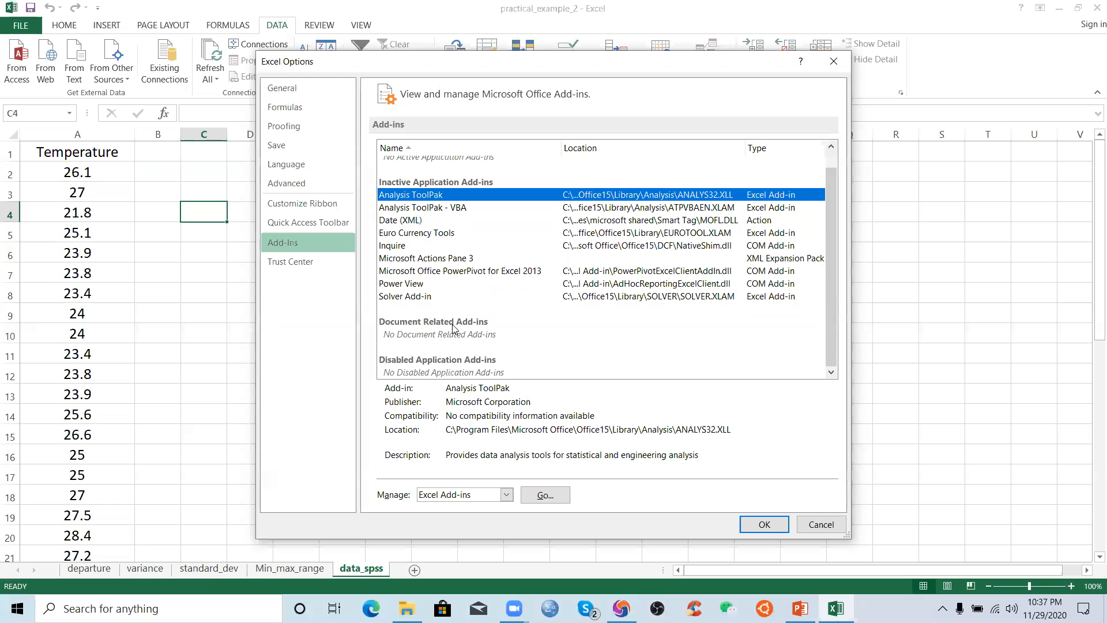
left_click(763, 526)
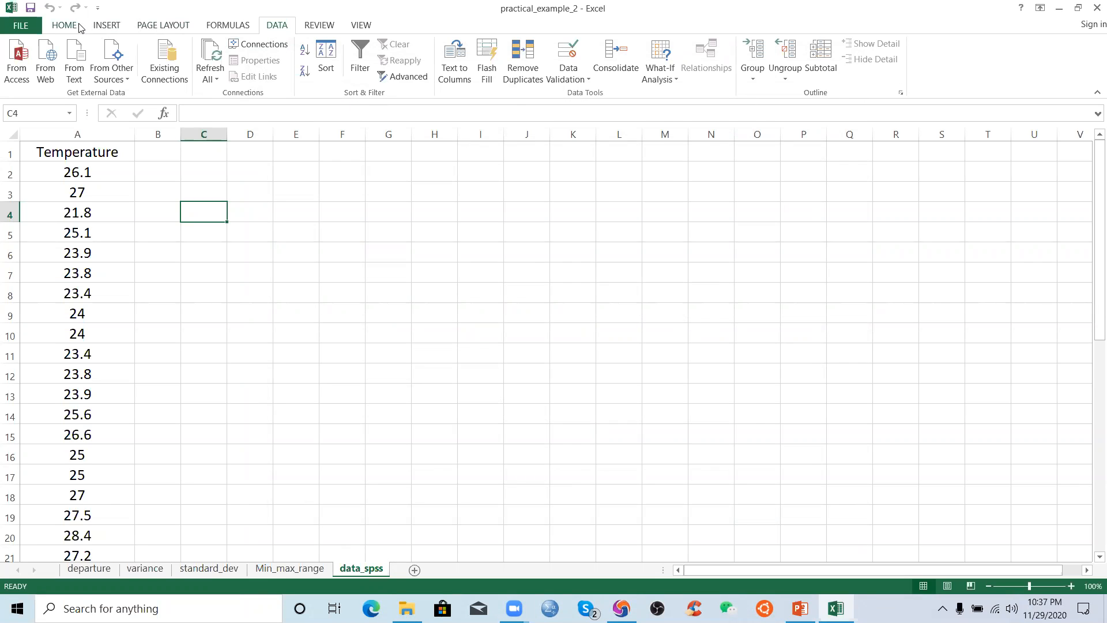
Close the workbook, switch to SPSS Statistics and open the Excel file practical_example_2.xlsx from the SPSS\3rd_class folder as data
left_click(1092, 6)
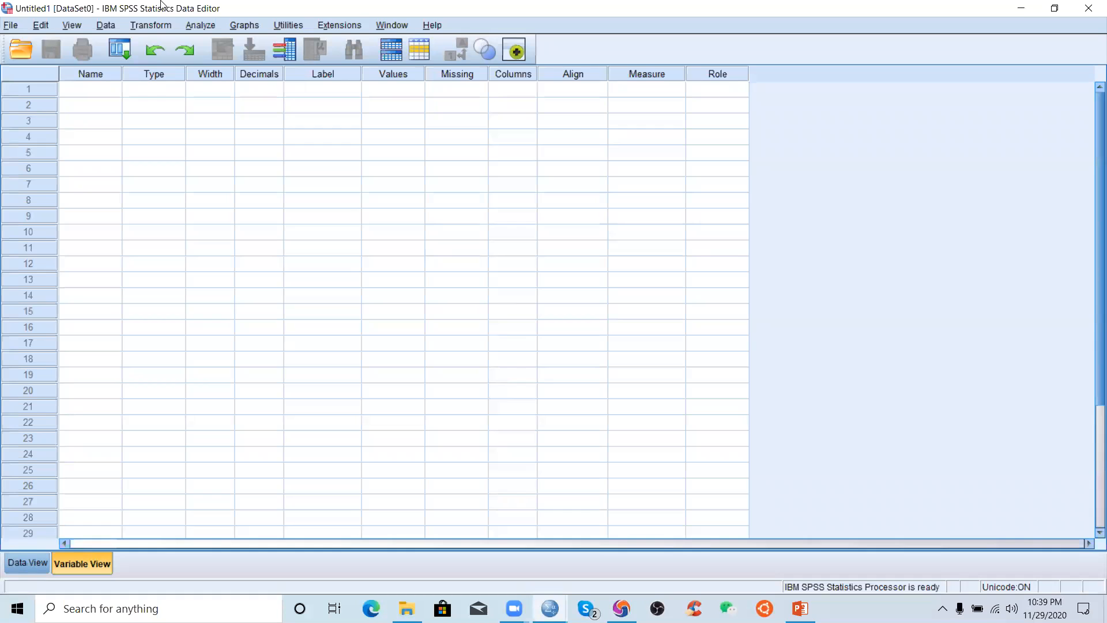
left_click(12, 27)
mouse_move(59, 60)
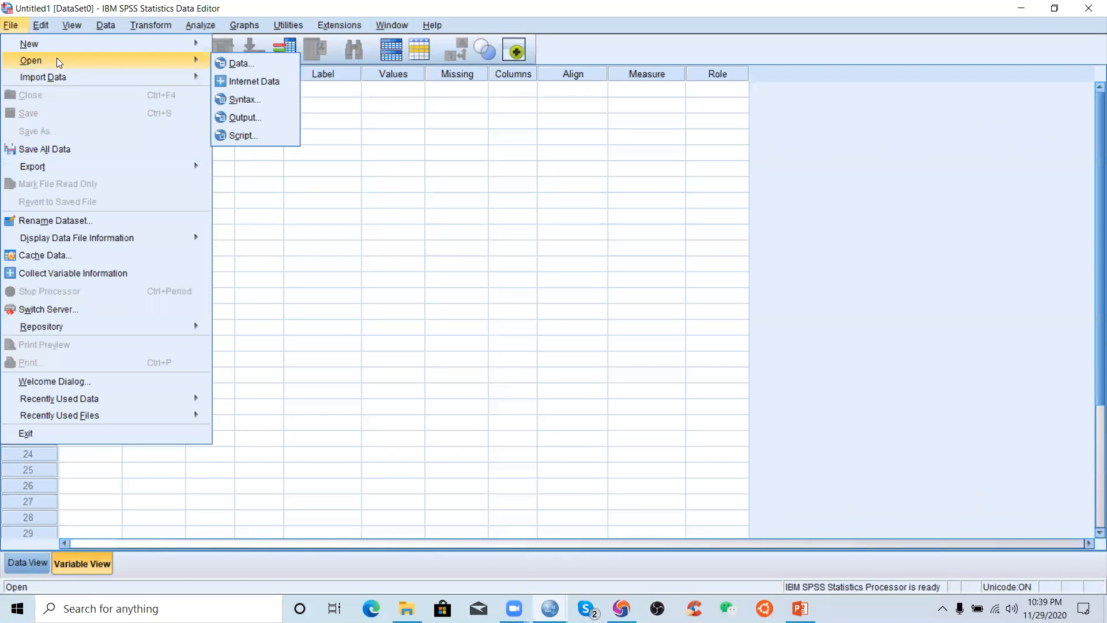
left_click(223, 64)
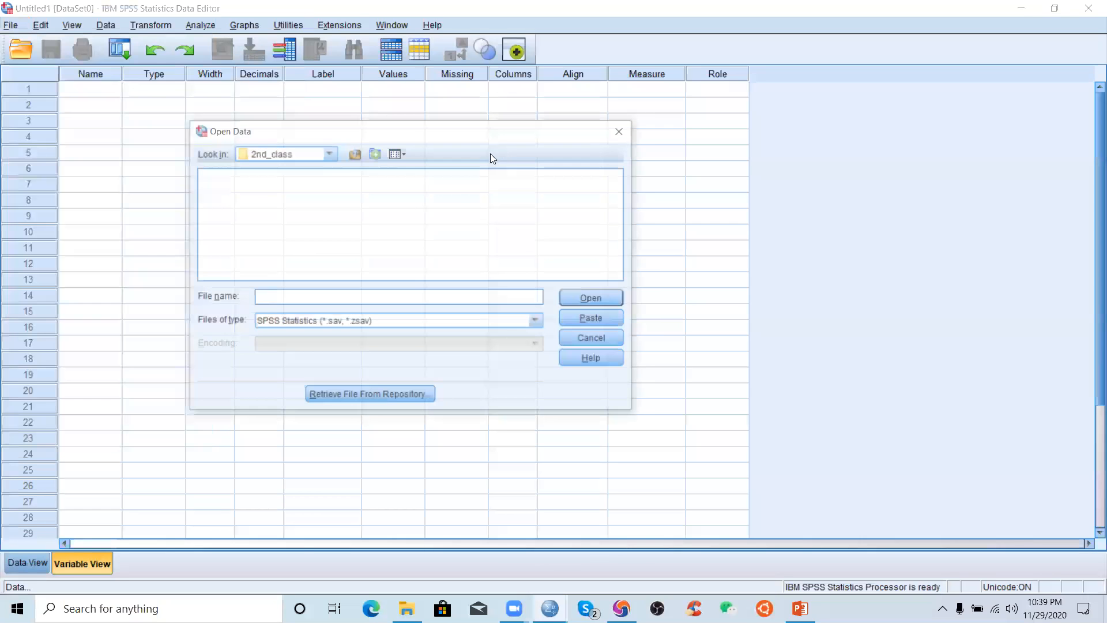
left_click(329, 153)
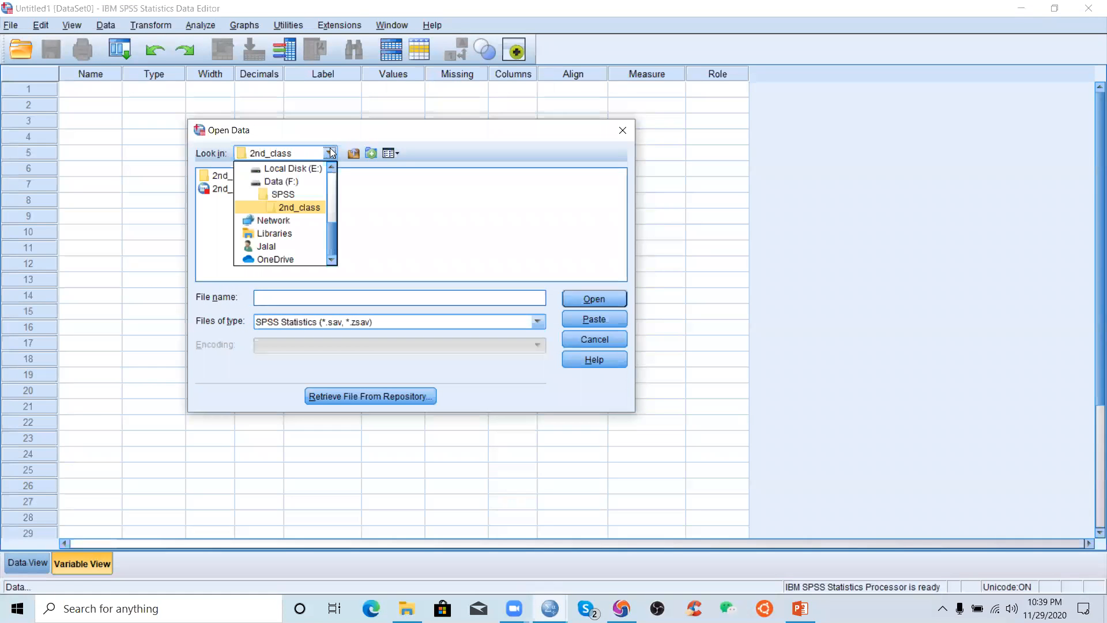
left_click(284, 199)
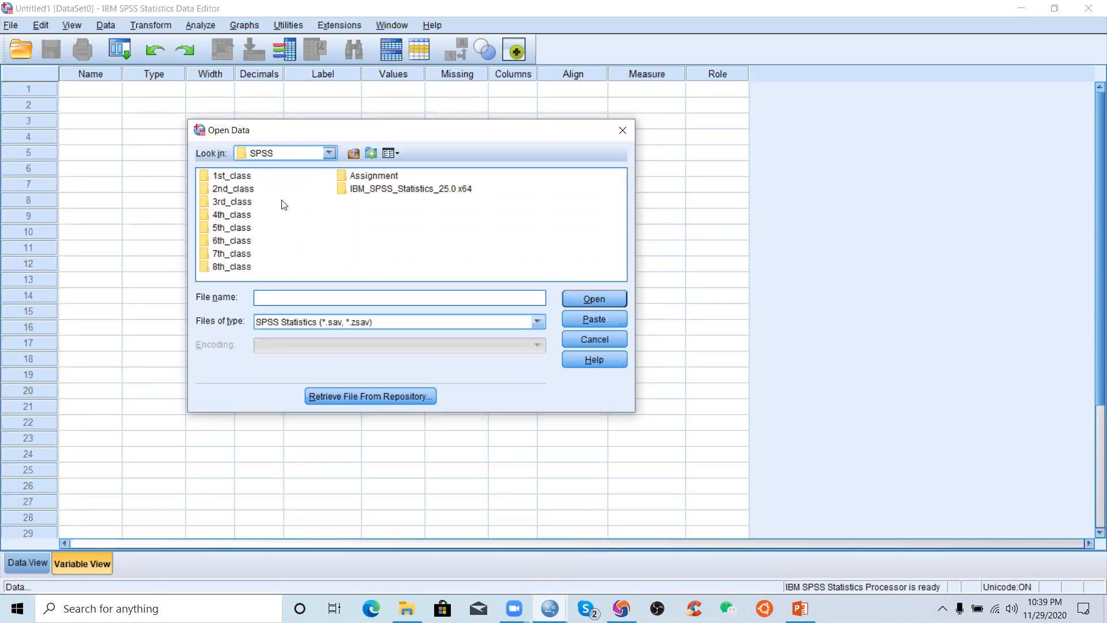
double_click(225, 202)
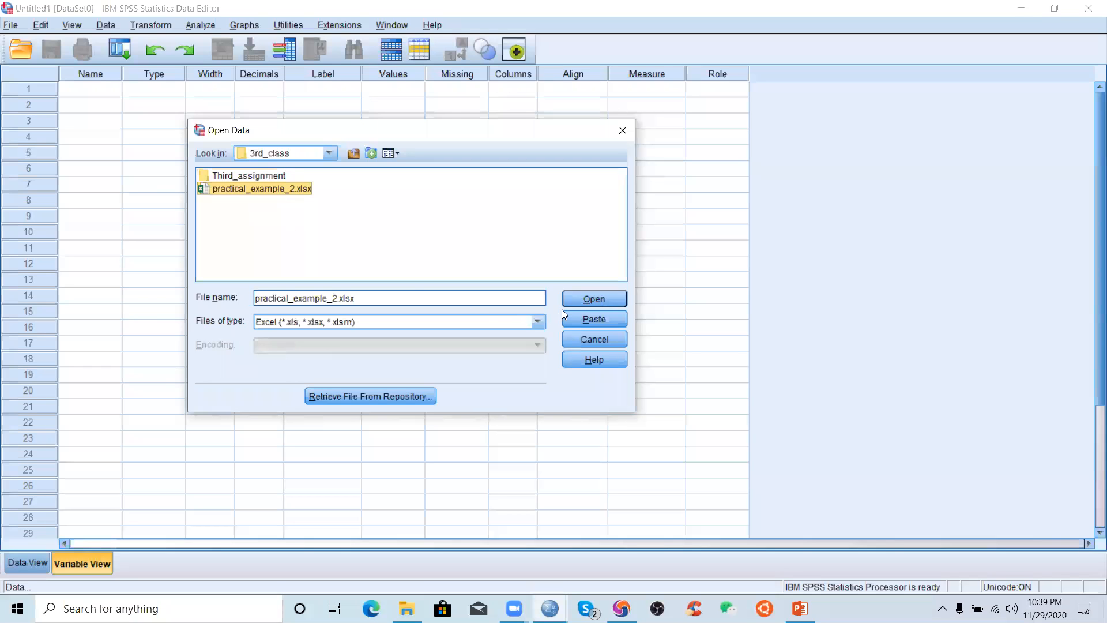
left_click(585, 300)
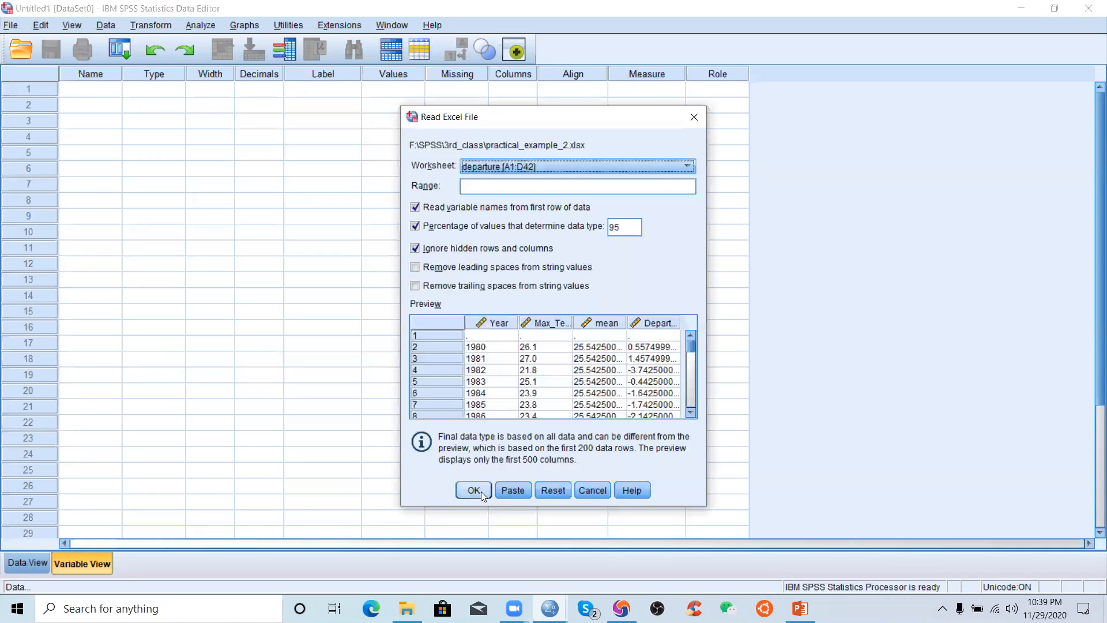
Import the data_spss worksheet (A1:A41), reading variable names from the first row of data
left_click(534, 167)
left_click(513, 233)
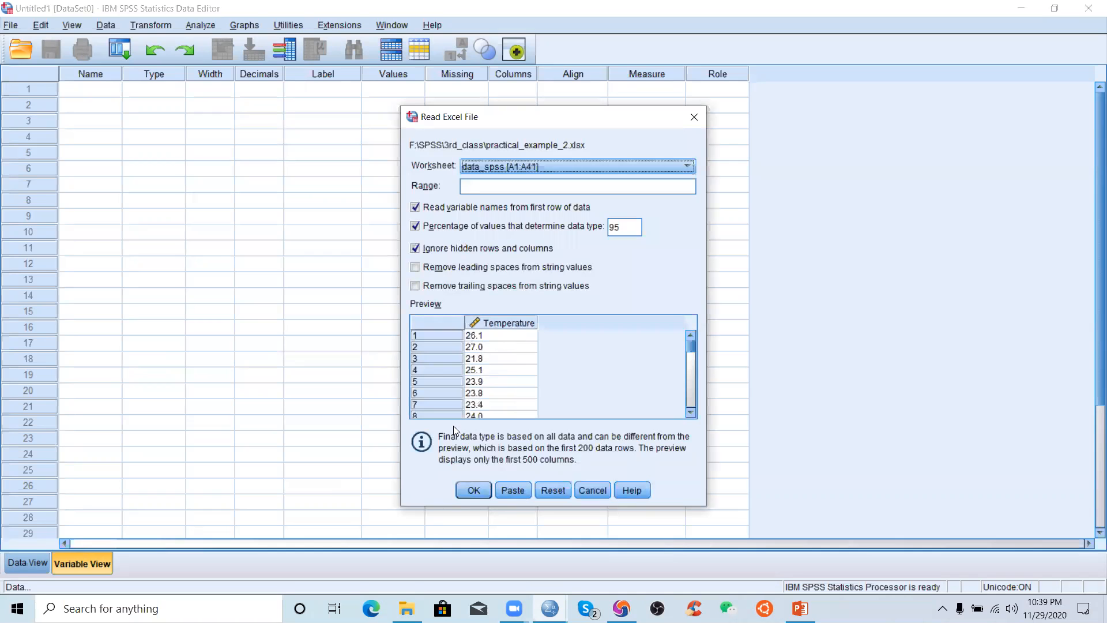
left_click(465, 494)
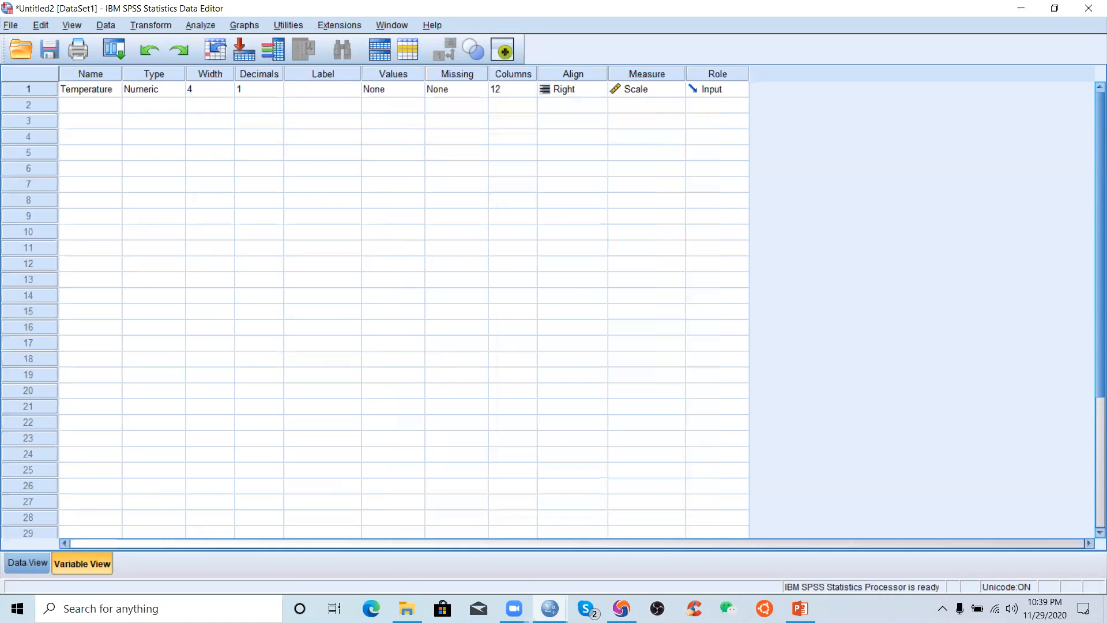
Switch to the Statistics_class_3 presentation in PowerPoint
left_click(800, 608)
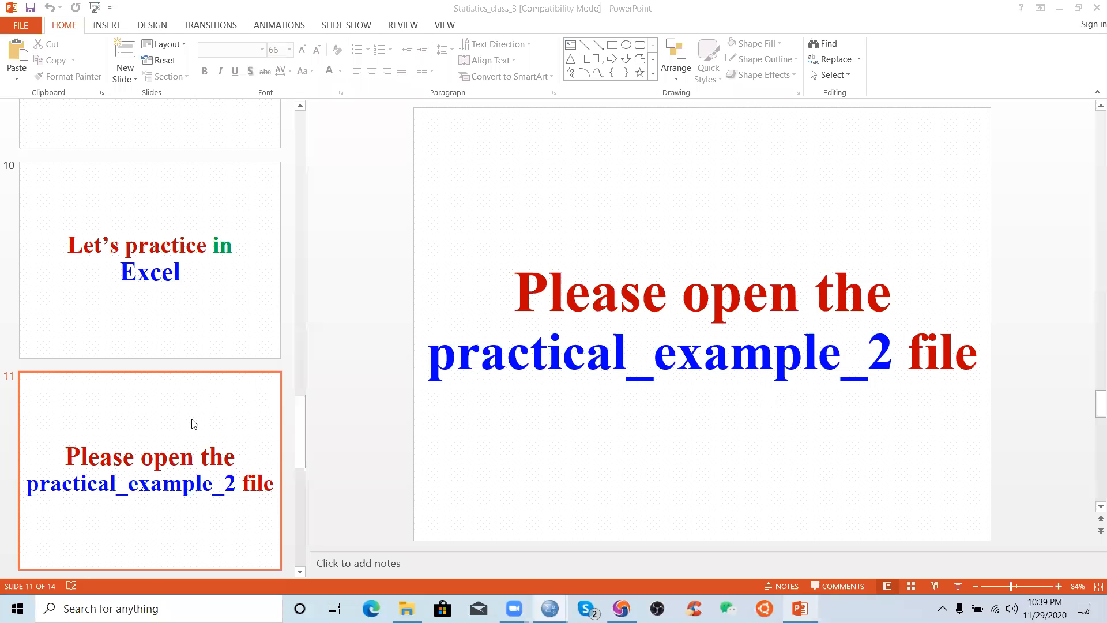
Switch to the SPSS Data Editor and open the statistics options of a Frequencies analysis on the Temperature variable
scroll(721, 238, "down", 2)
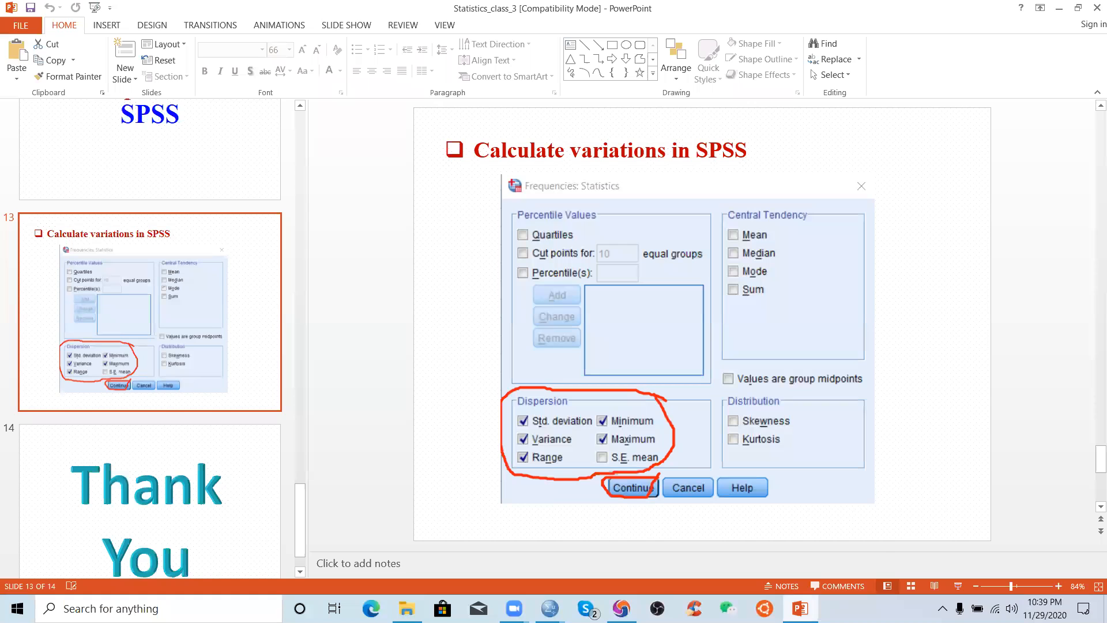
mouse_move(550, 607)
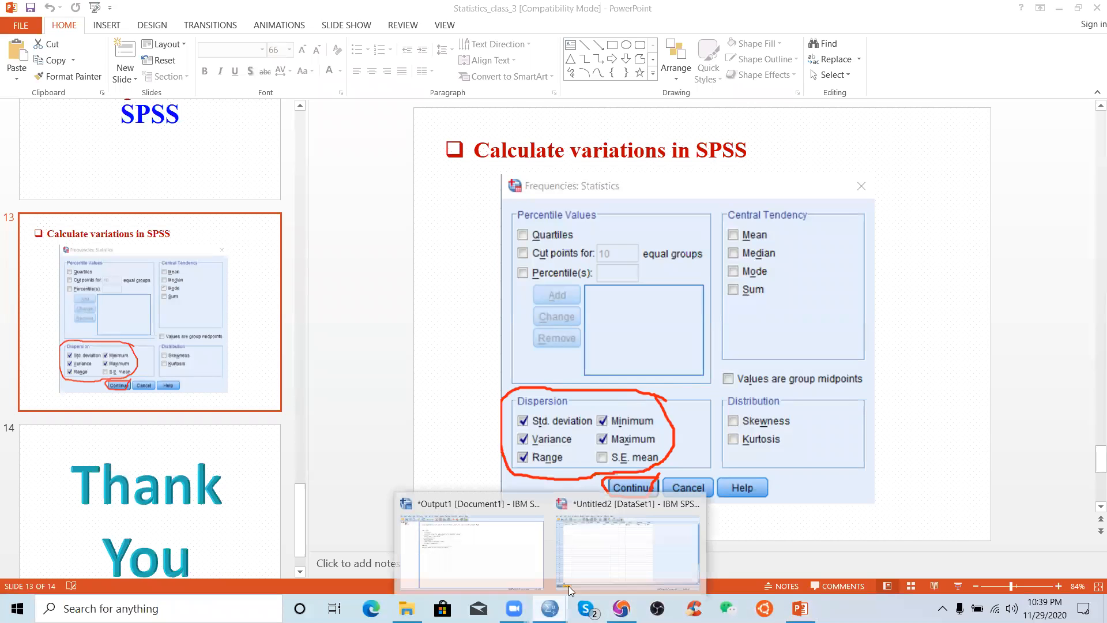
left_click(610, 550)
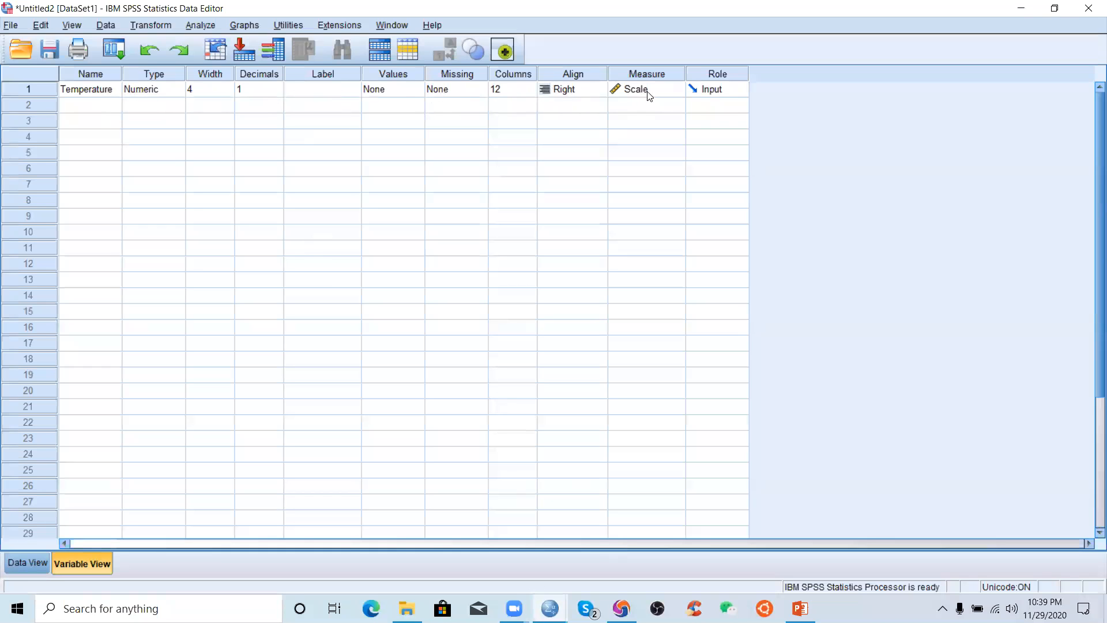
left_click(209, 26)
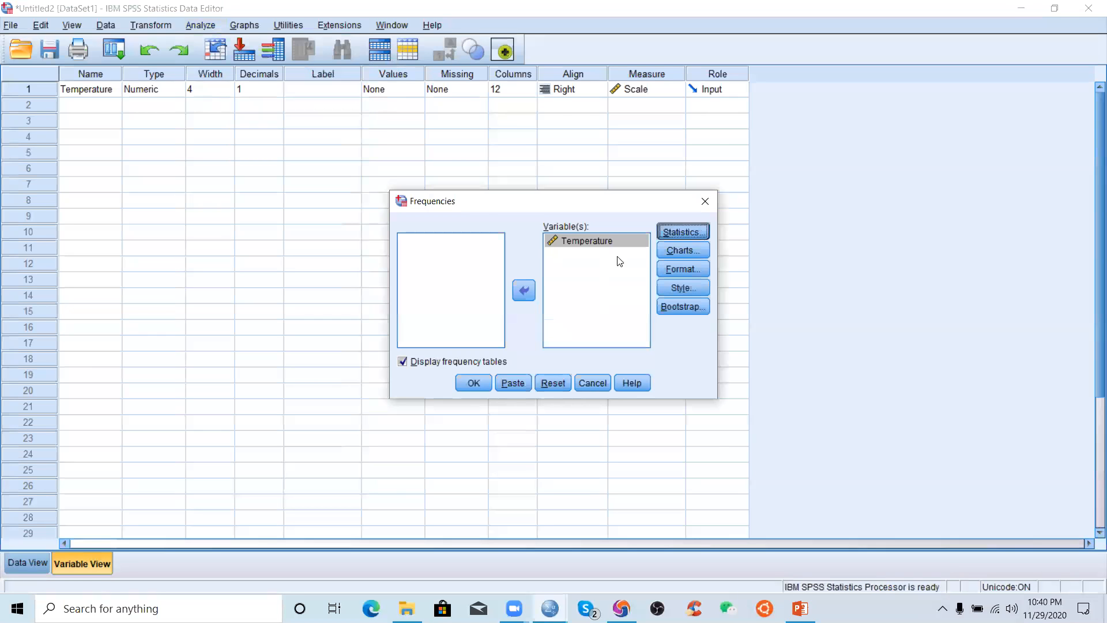
key("alt+s")
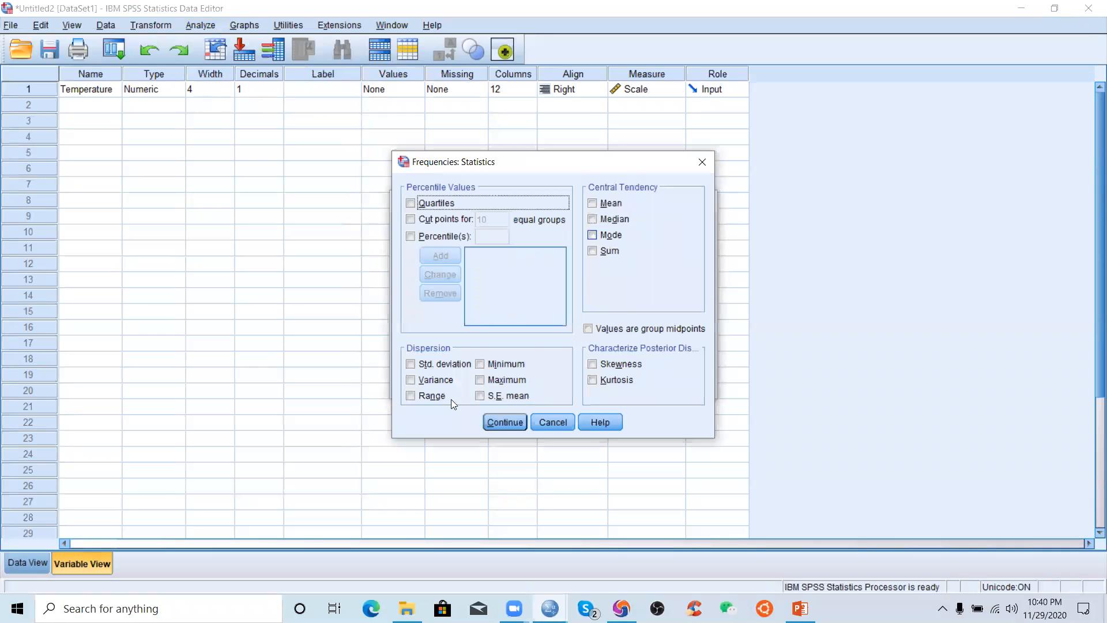
Select standard deviation, variance, range, minimum and maximum as dispersion statistics and run the Frequencies analysis
left_click(413, 362)
left_click(480, 364)
left_click(411, 379)
left_click(481, 380)
left_click(428, 398)
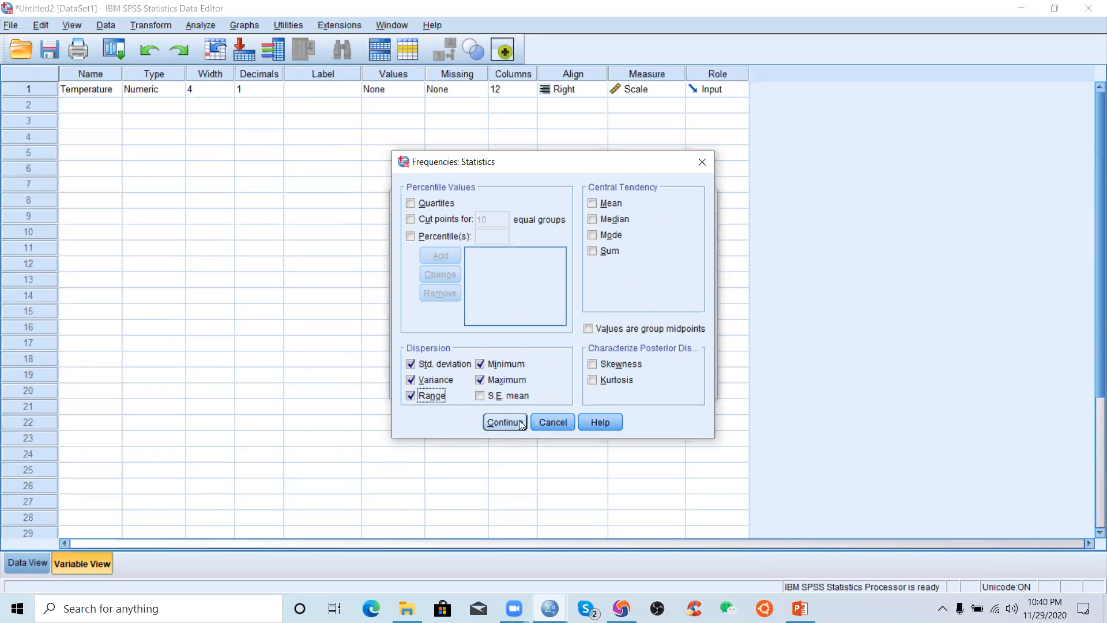
key("Return")
left_click(472, 384)
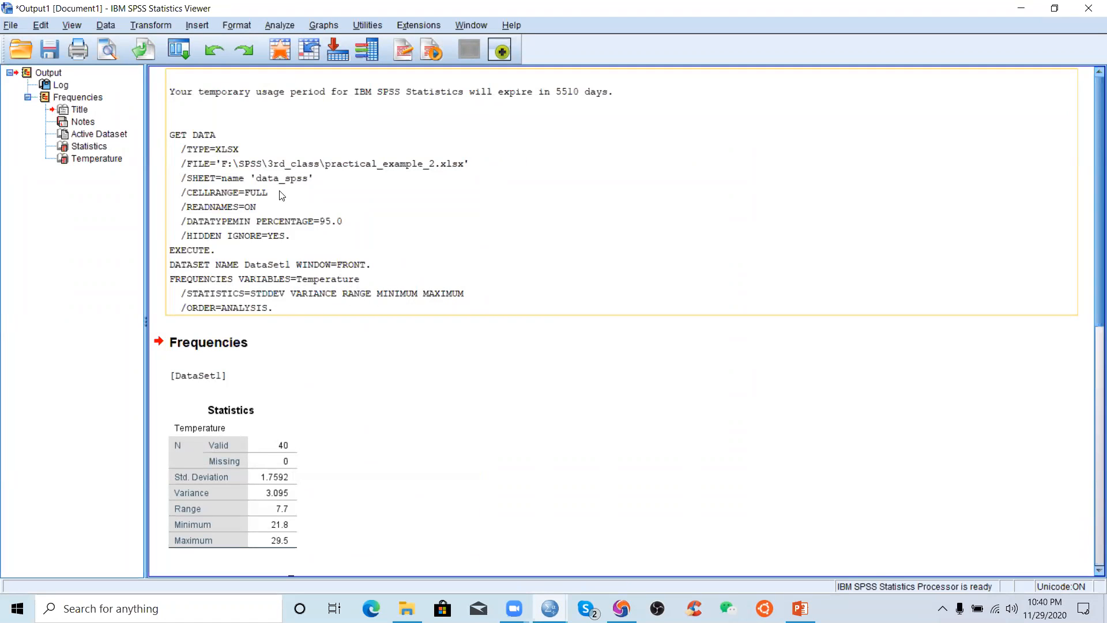
Examine the dispersion values in the Statistics table and the Temperature frequency table in the output
left_click(333, 346)
scroll(334, 346, "down", 3)
scroll(334, 347, "down", 2)
left_click(231, 305)
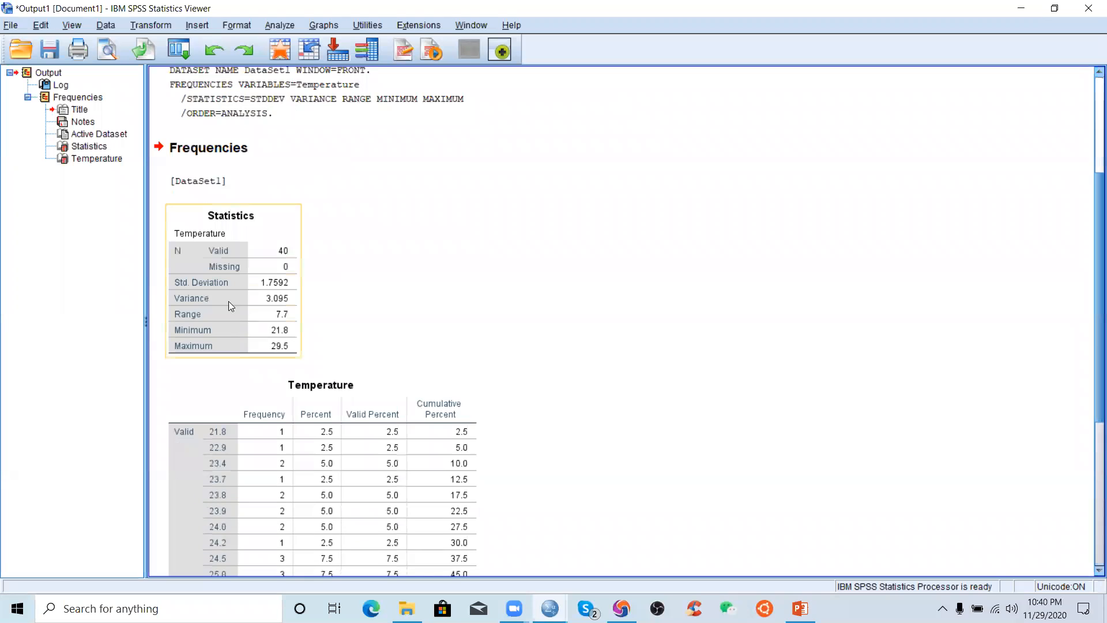
scroll(279, 289, "down", 2)
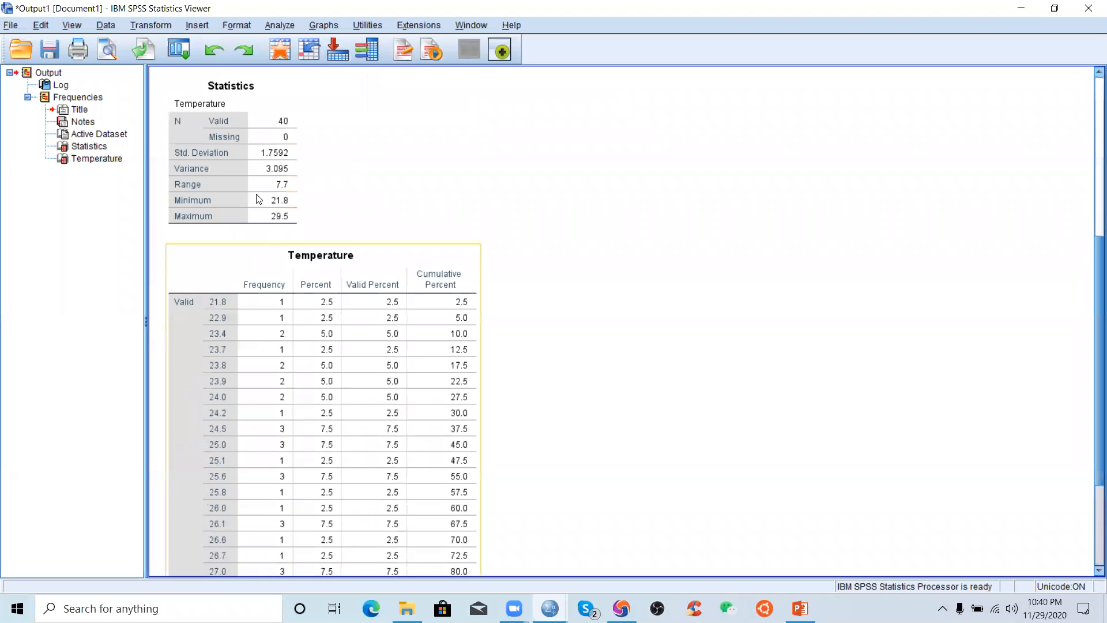
scroll(271, 203, "up", 1)
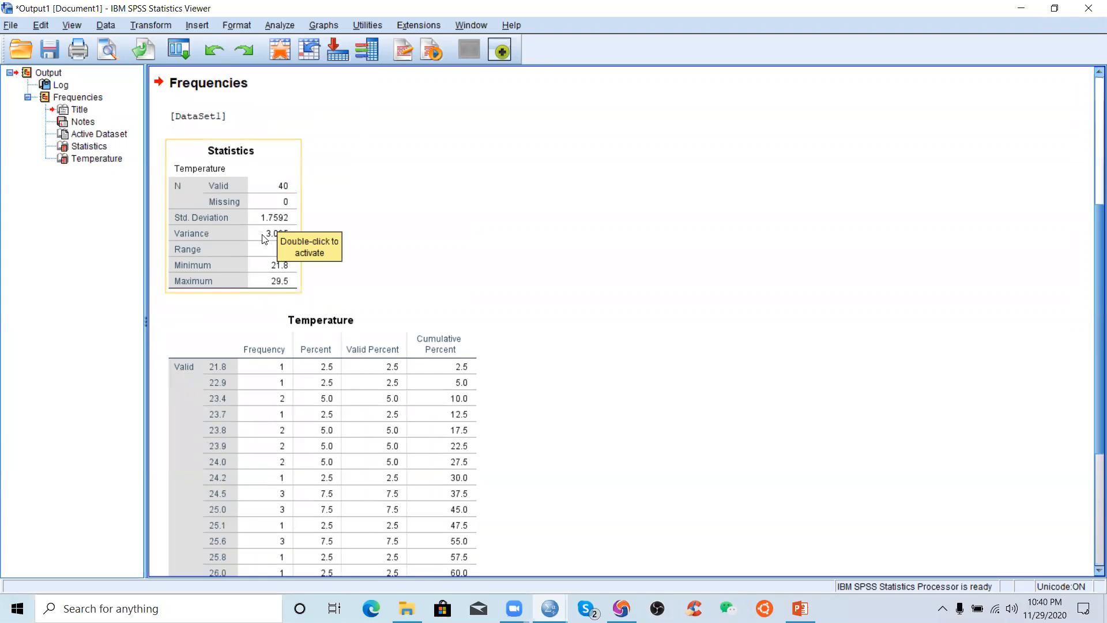
left_click(398, 214)
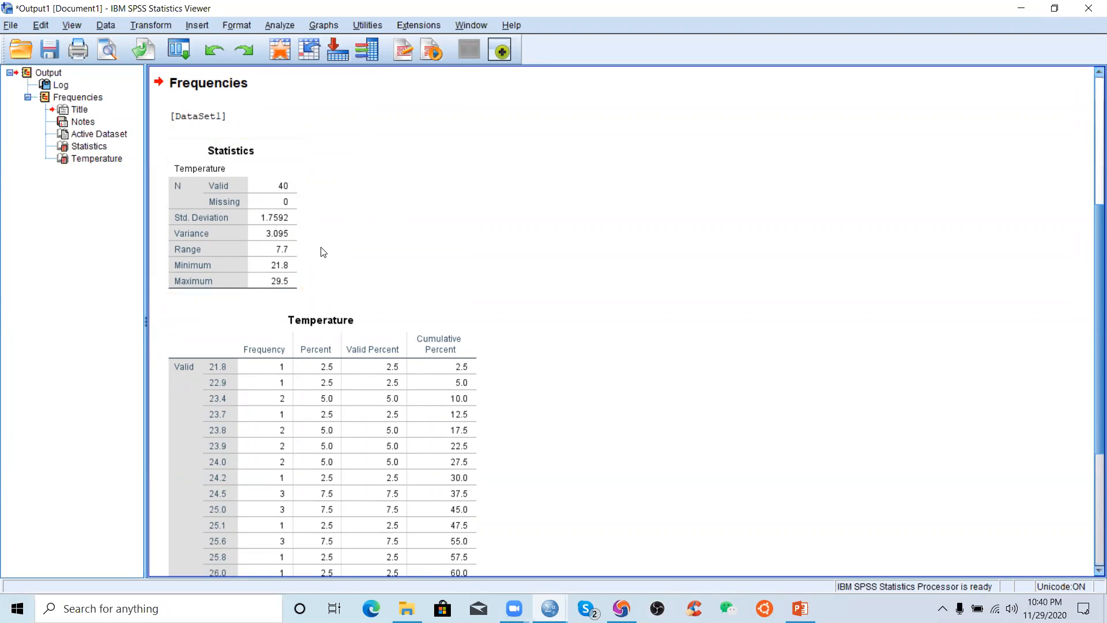
left_click(264, 231)
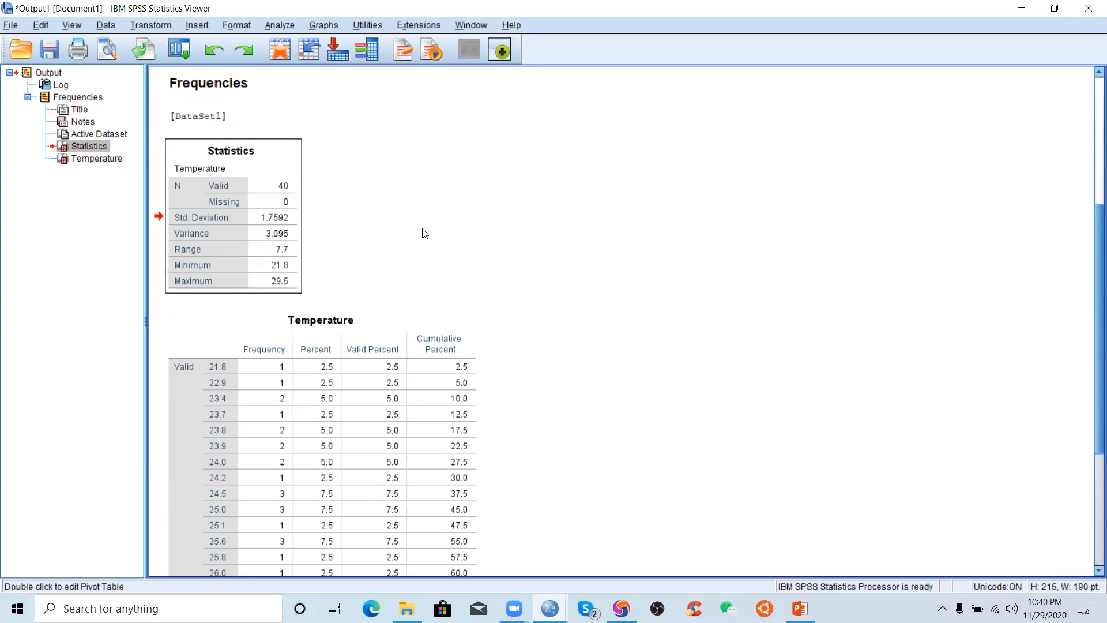
scroll(428, 226, "down", 5)
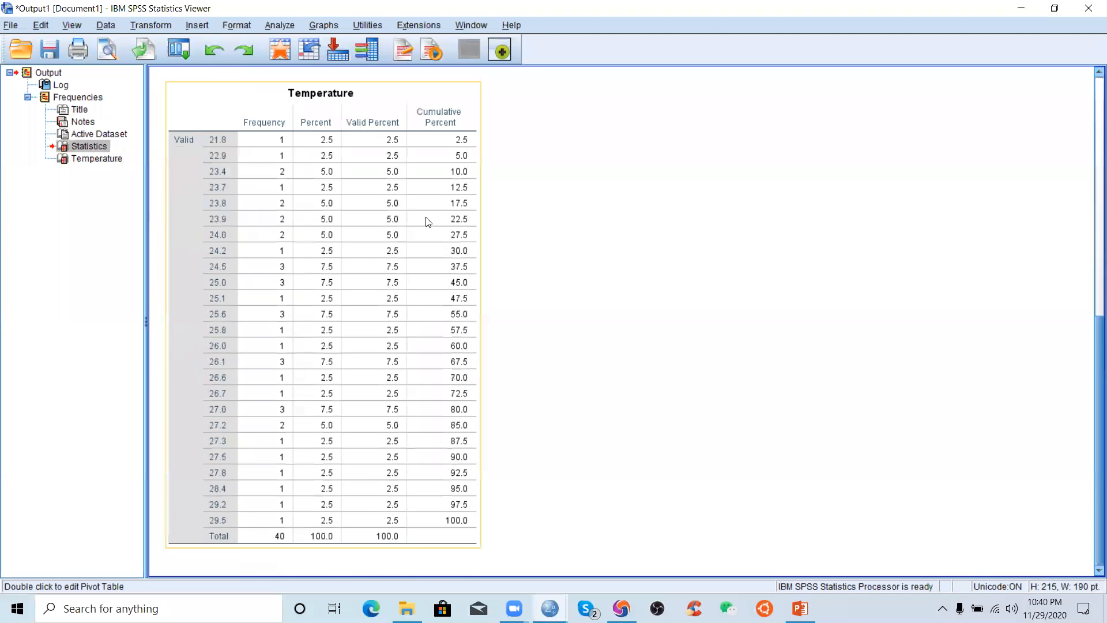
scroll(428, 222, "up", 8)
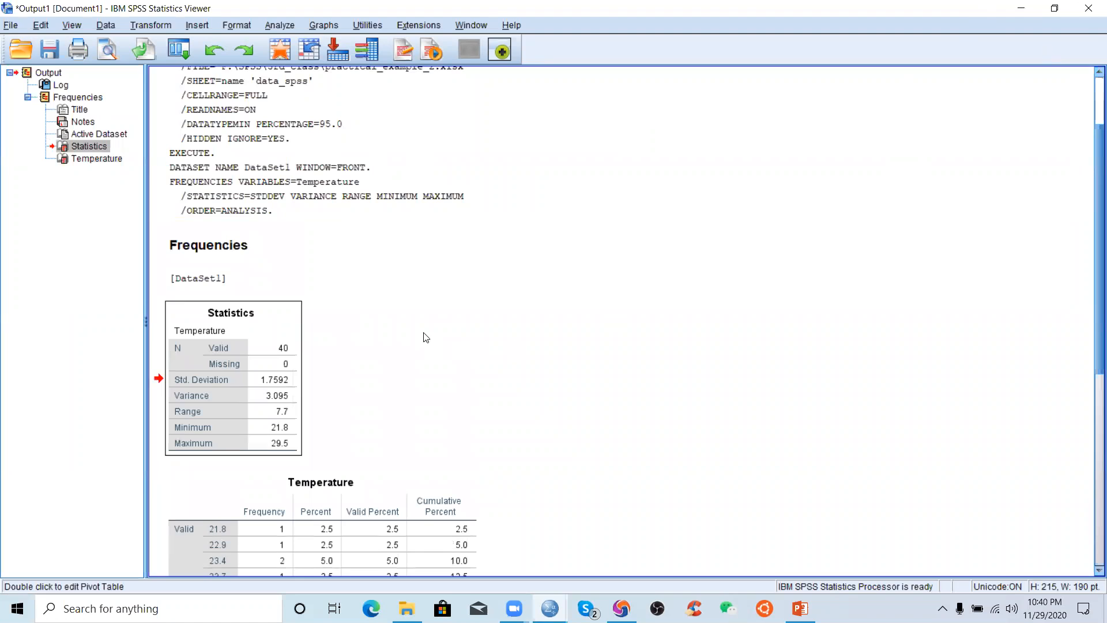
scroll(426, 337, "up", 2)
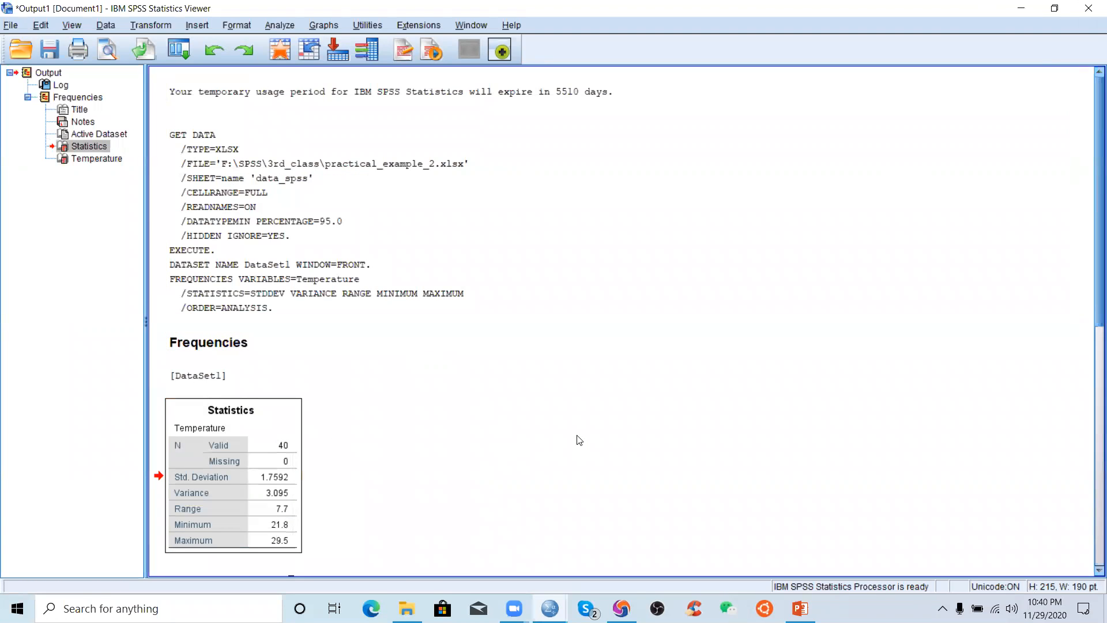
Check the Data Editor window, return to the Output1 viewer and close it without saving its contents
left_click(550, 608)
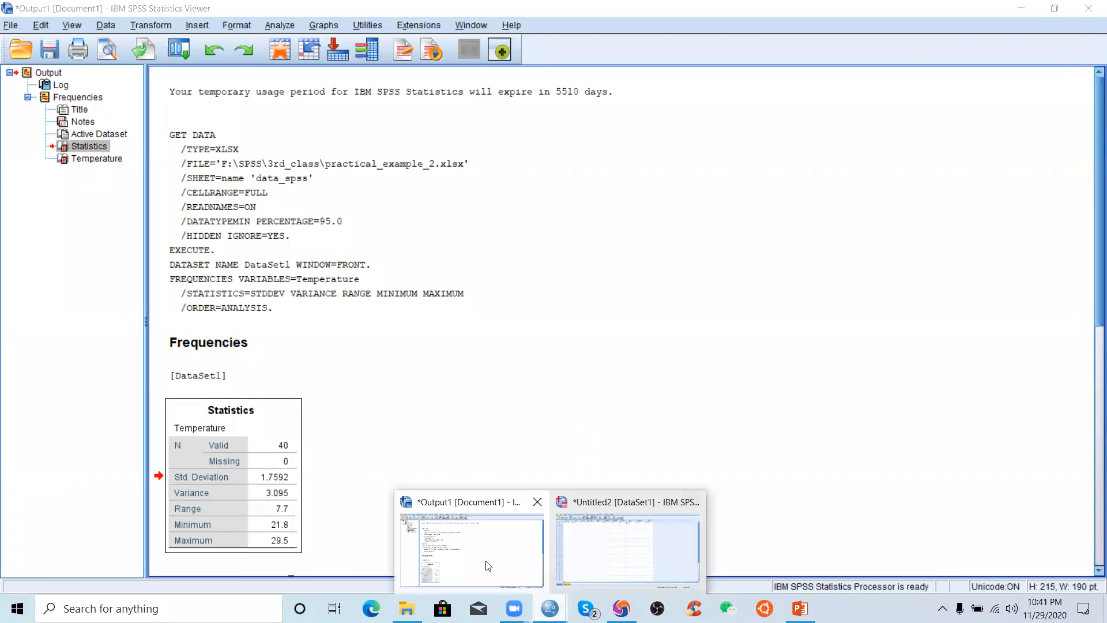
left_click(629, 548)
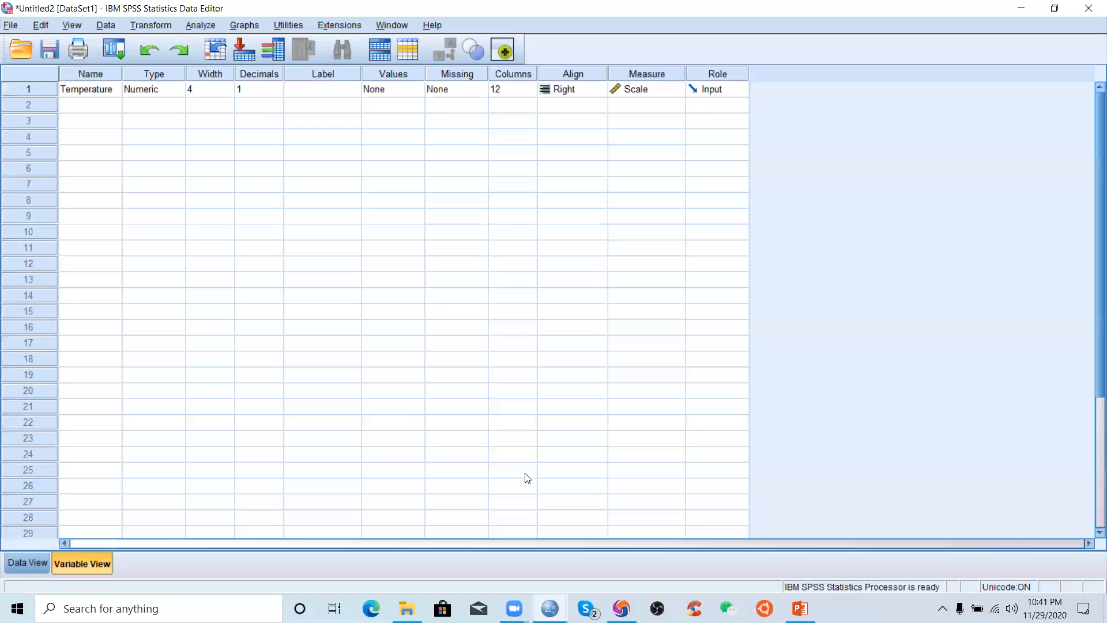
mouse_move(549, 608)
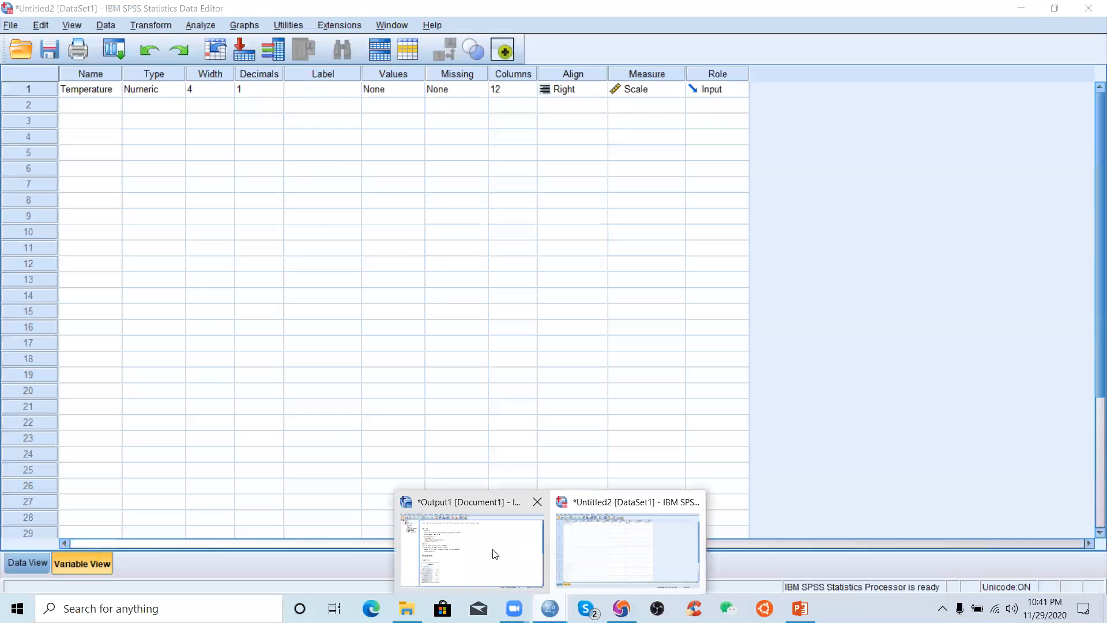
left_click(495, 555)
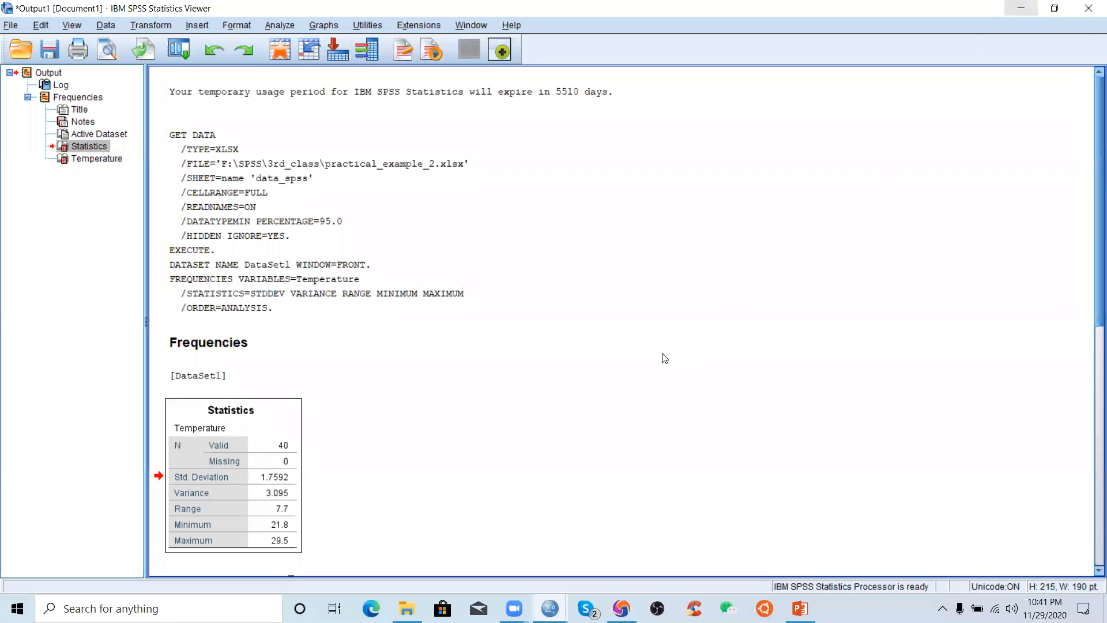
left_click(542, 320)
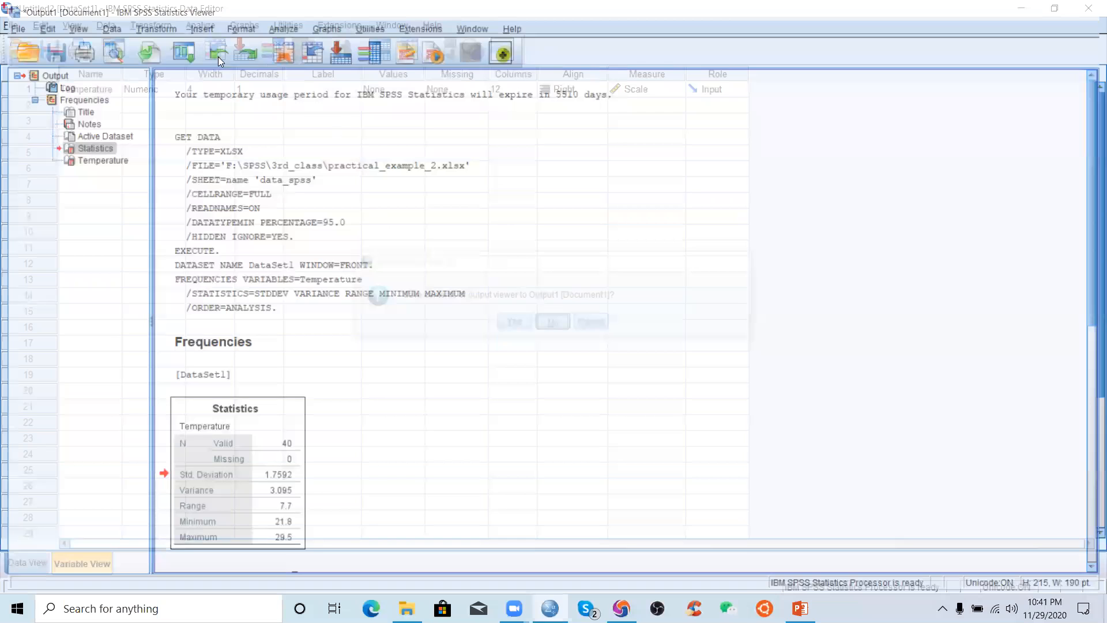
Rerun Frequencies on Temperature with standard deviation, variance, range, minimum and maximum, and review the resulting tables
left_click(201, 26)
mouse_move(218, 59)
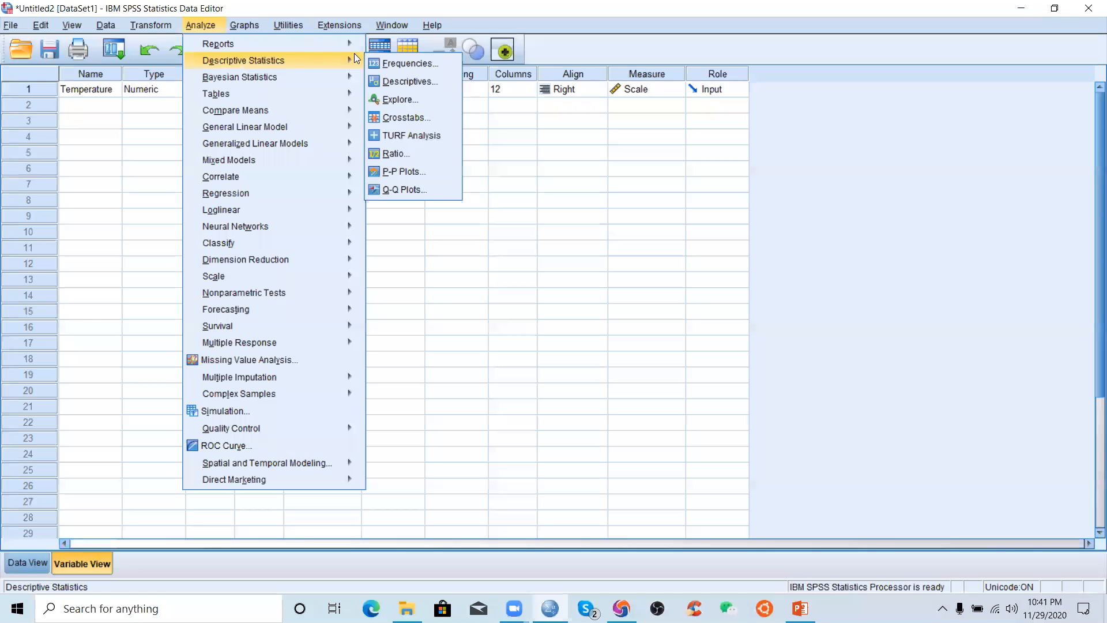
left_click(402, 63)
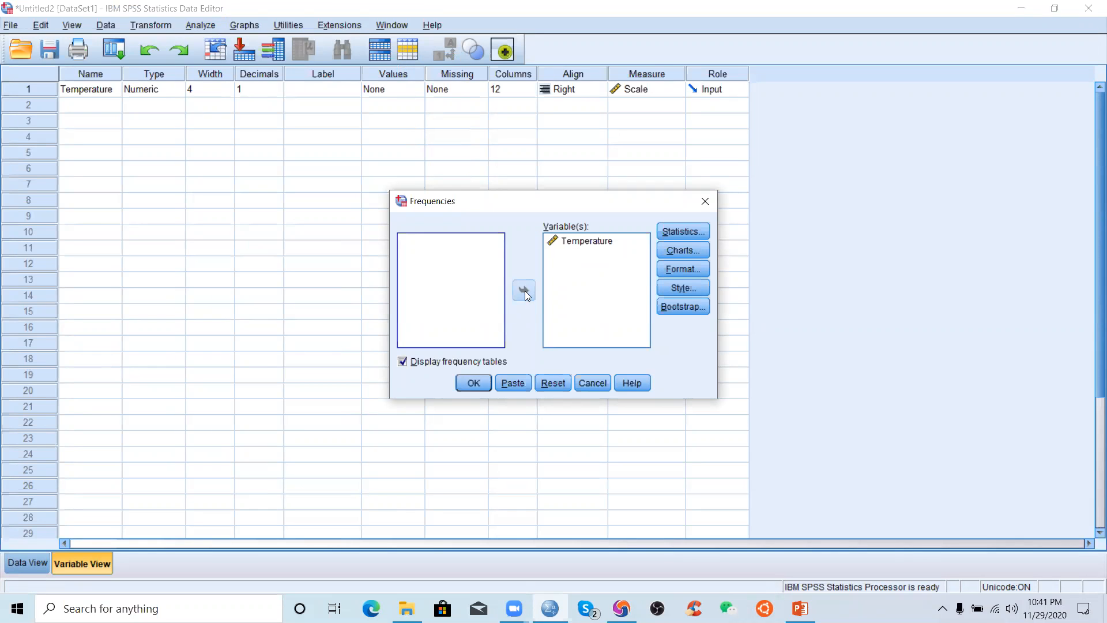
left_click(667, 232)
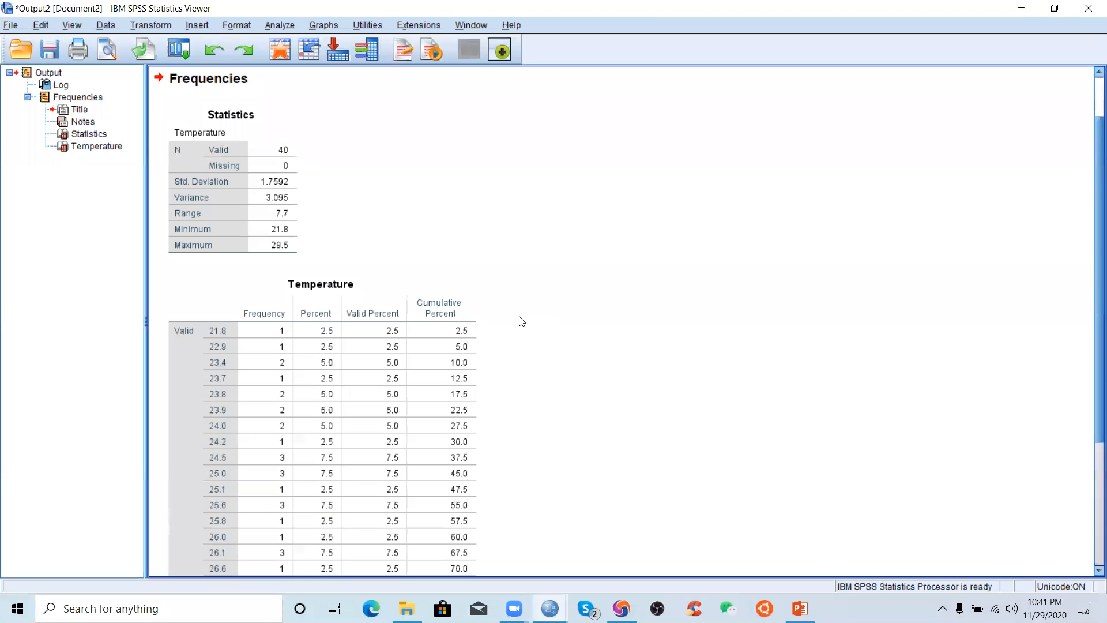
left_click(285, 280)
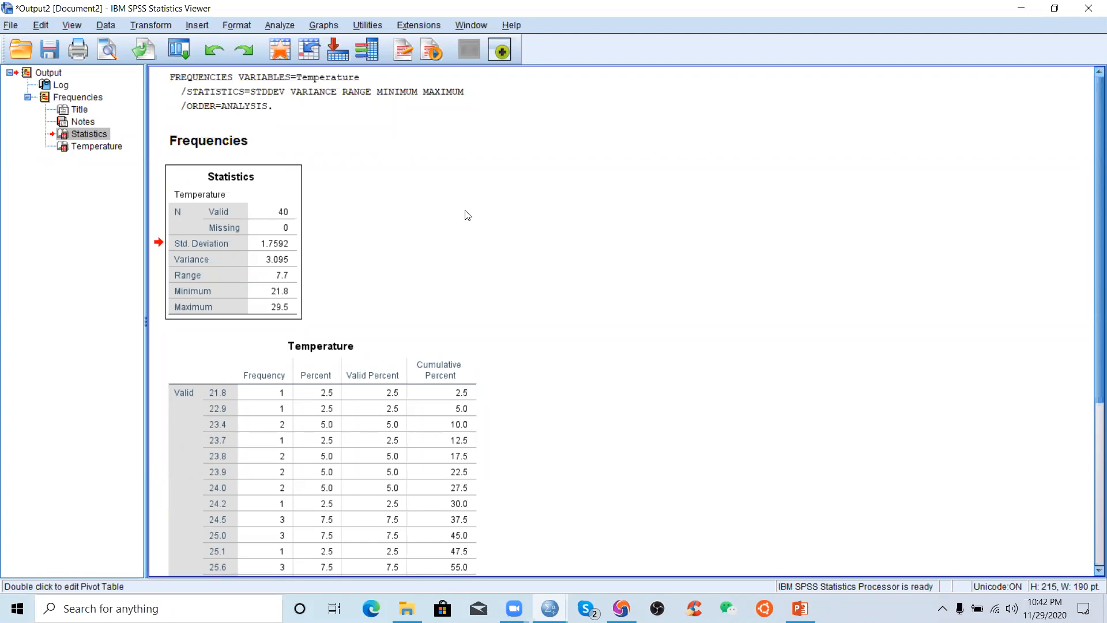
scroll(451, 192, "down", 3)
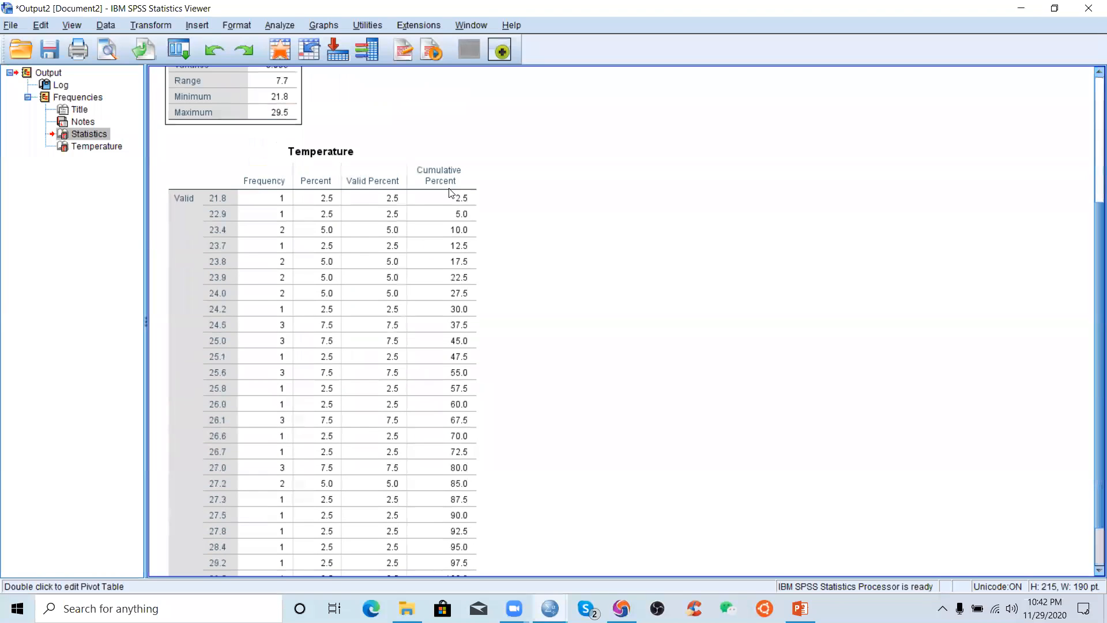
scroll(450, 192, "up", 3)
Close the Output2 viewer and the Data Editor without saving, exiting SPSS Statistics
left_click(1089, 8)
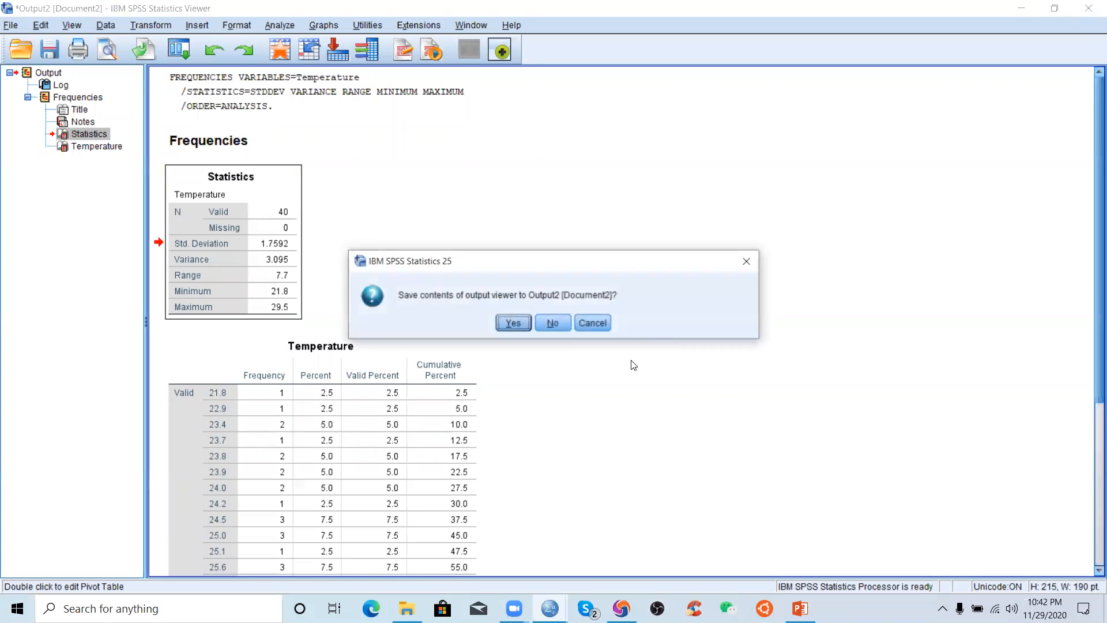
left_click(557, 324)
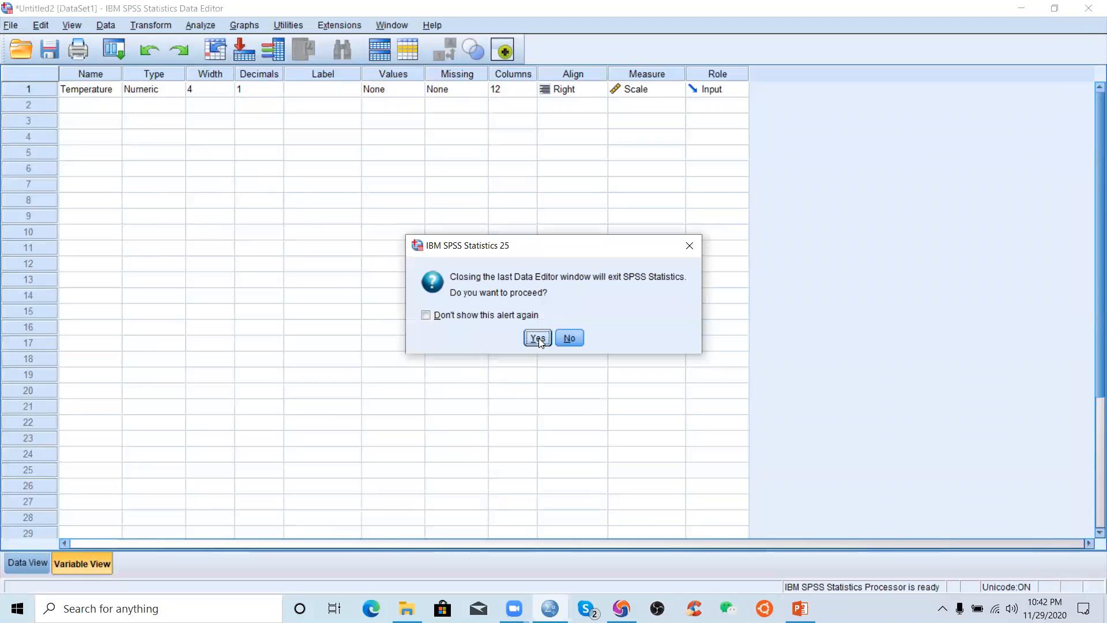
left_click(539, 338)
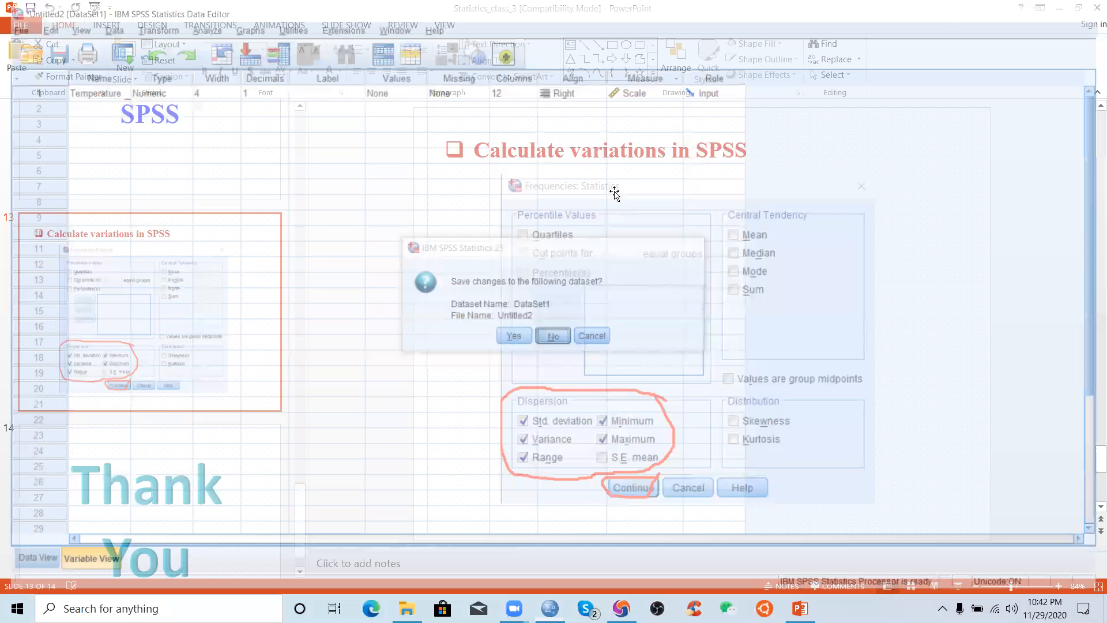